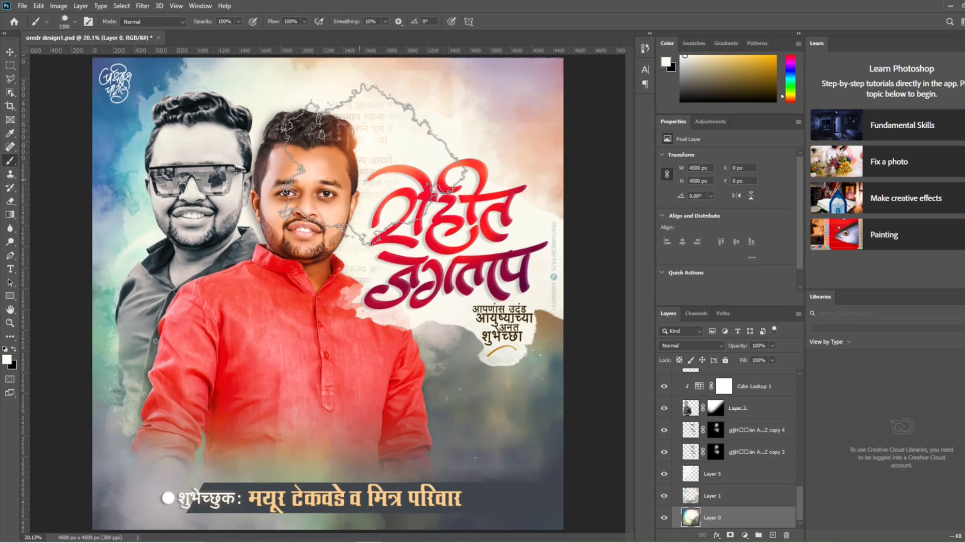
- Create a blank 15 × 15 inch, 300 ppi document (4500 × 4500 px) and fit it on screen
left_click(23, 6)
left_click(33, 17)
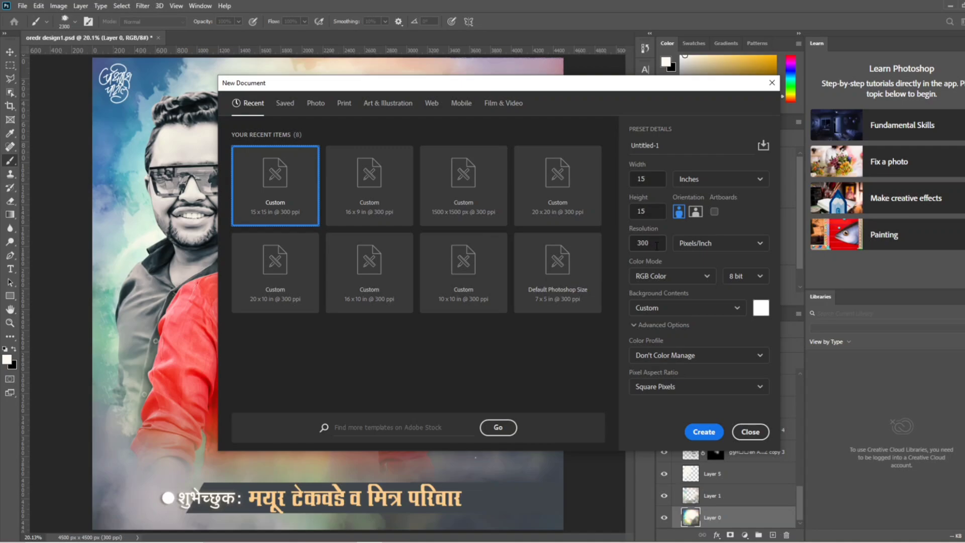
left_click(704, 432)
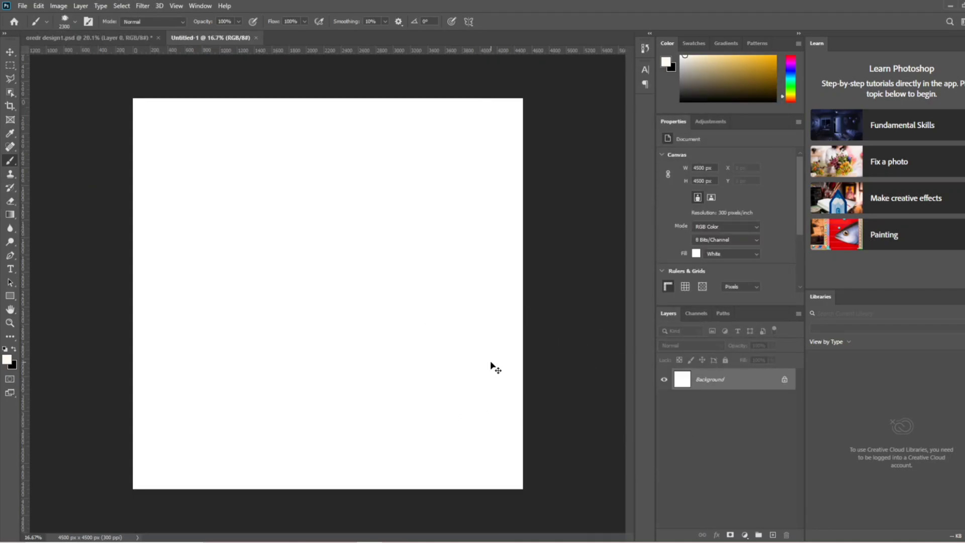
key("ctrl+0")
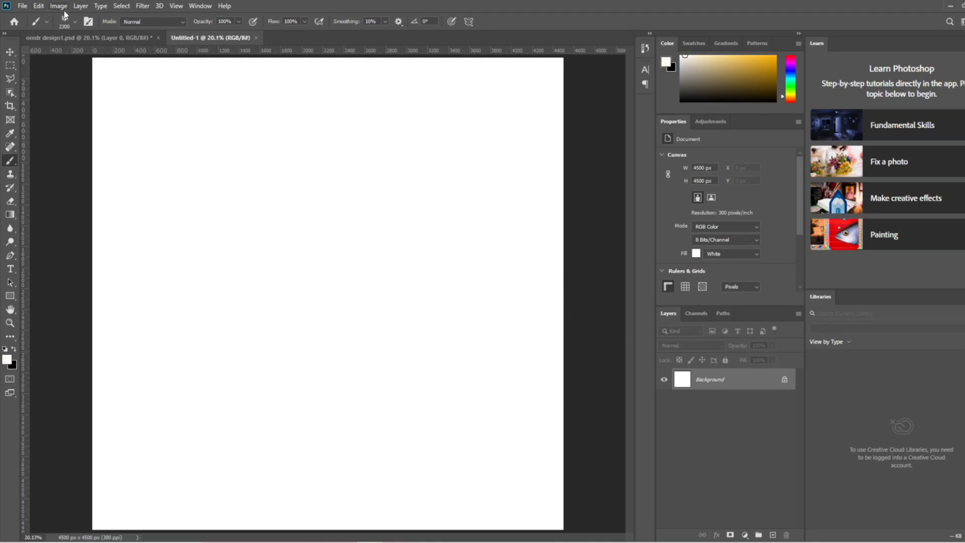
- Drag the poster's watercolour background into Untitled-1 as Layer 1 and zoom out
left_click(89, 38)
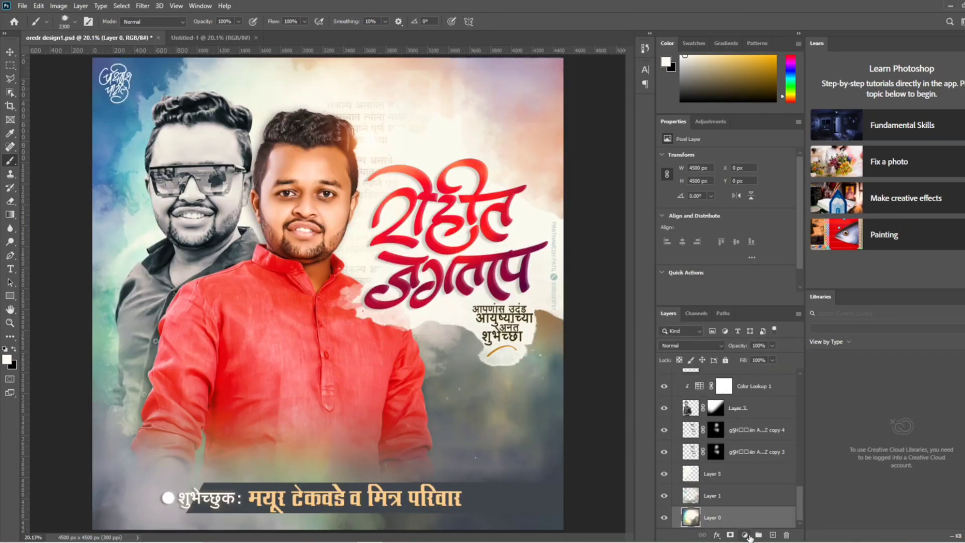
mouse_move(744, 518)
left_mouse_down()
mouse_move(254, 244)
mouse_move(251, 266)
left_mouse_up()
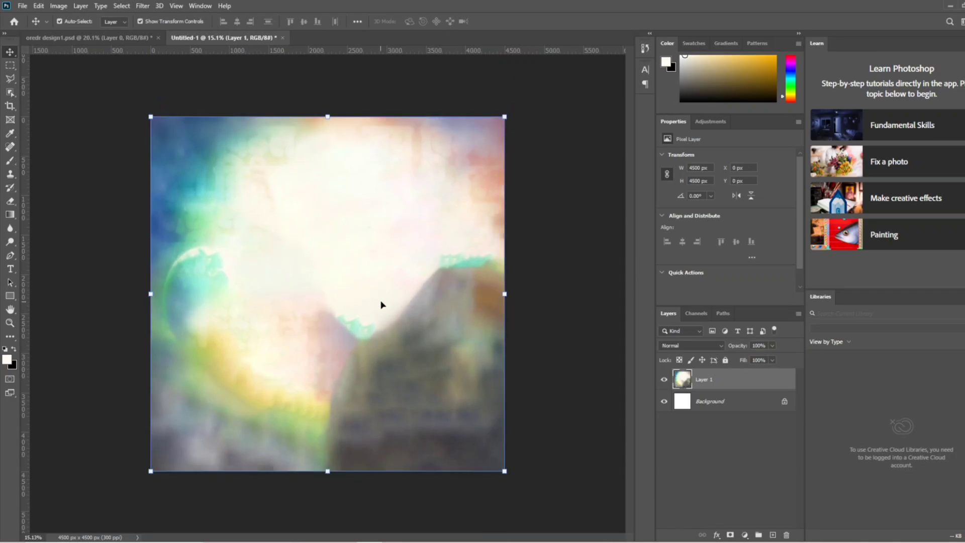
left_click(527, 325)
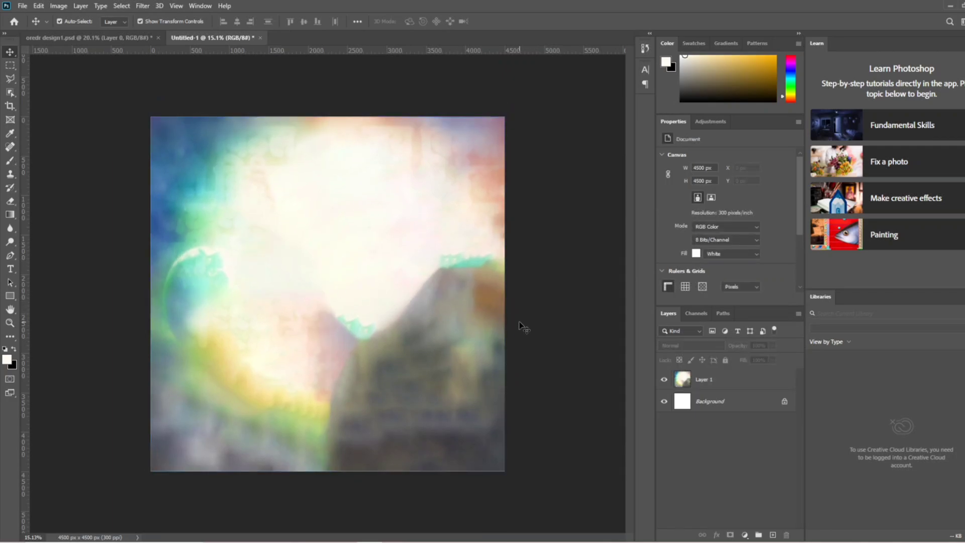
key("ctrl+minus")
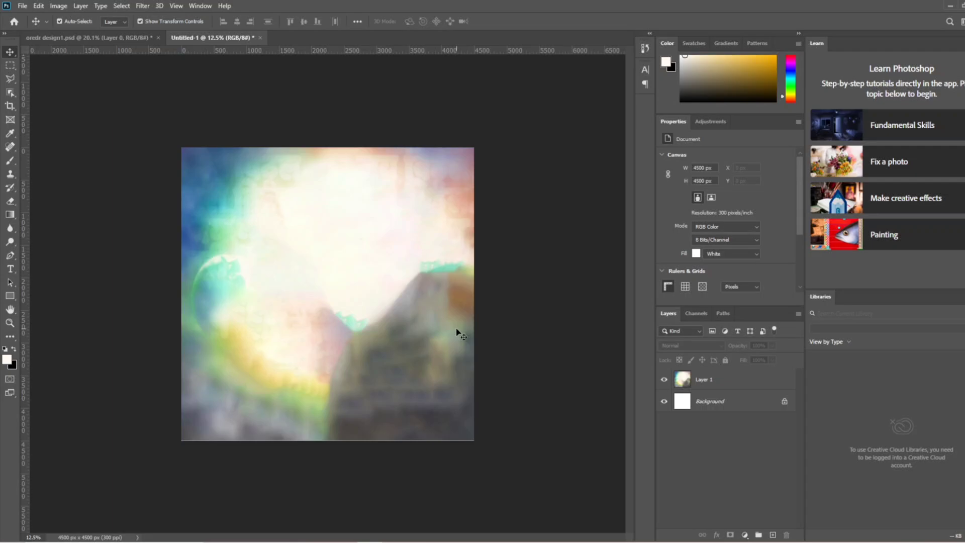
- Select Layer 1 in the poster, then return to Untitled-1 with the Brush tool and its background layer selected
key("ctrl+Tab")
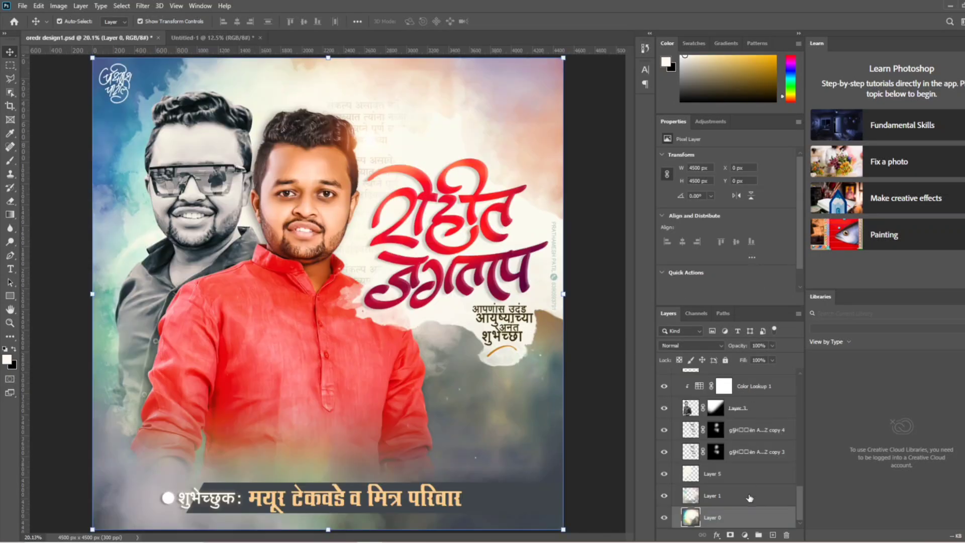
left_click(749, 503)
left_click(211, 38)
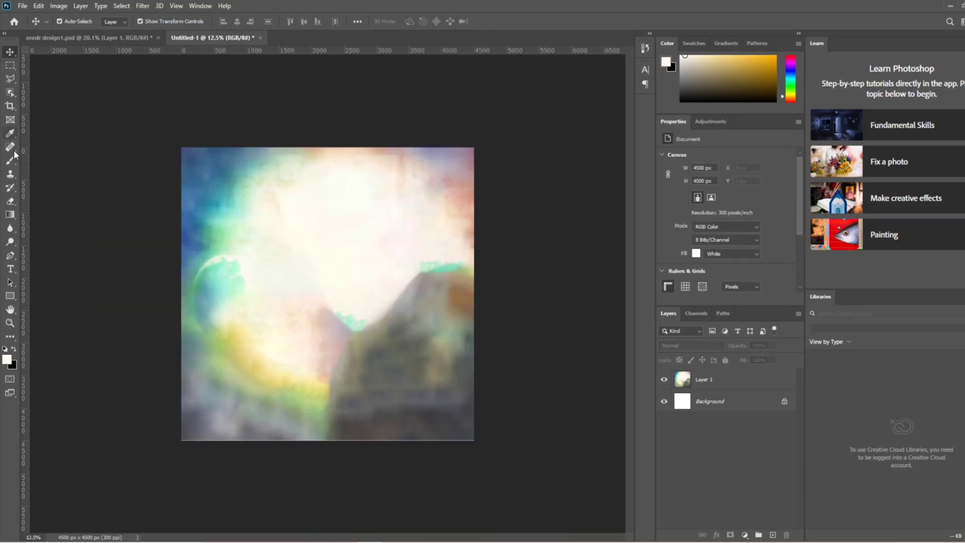
left_click(10, 161)
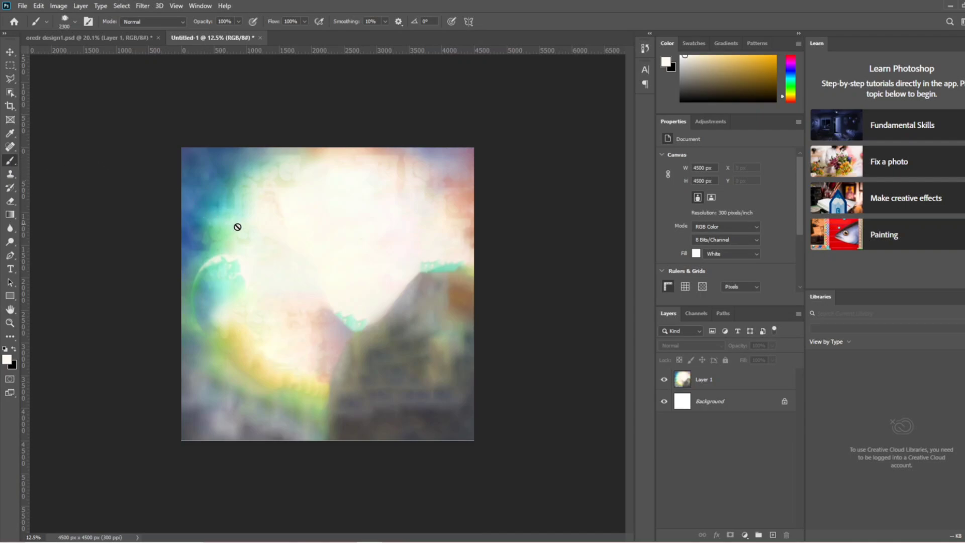
left_click(714, 385)
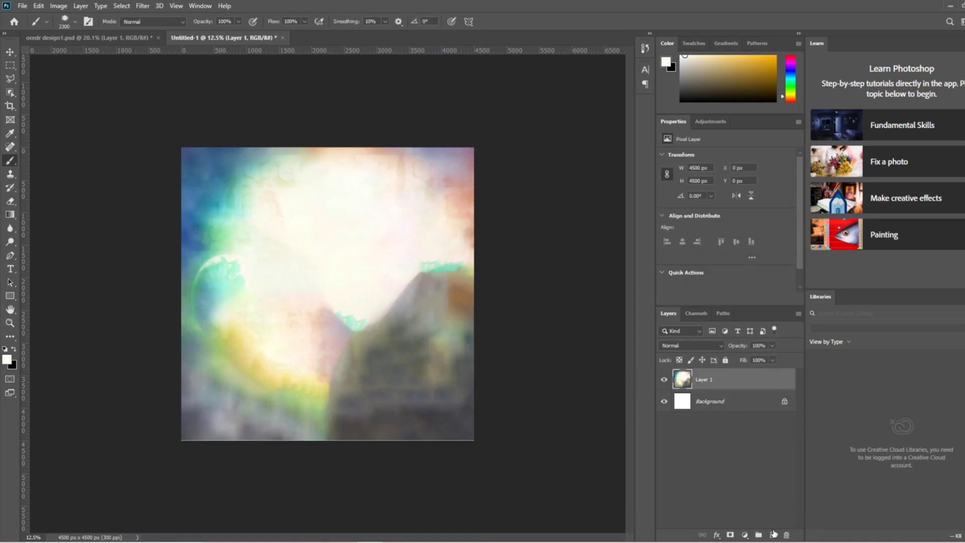
- Add Layer 2, enlarge watercolour Layer 1 slightly, and set Layer 2's opacity to 61%
left_click(773, 535)
key("alt+bracketleft")
key("ctrl+t")
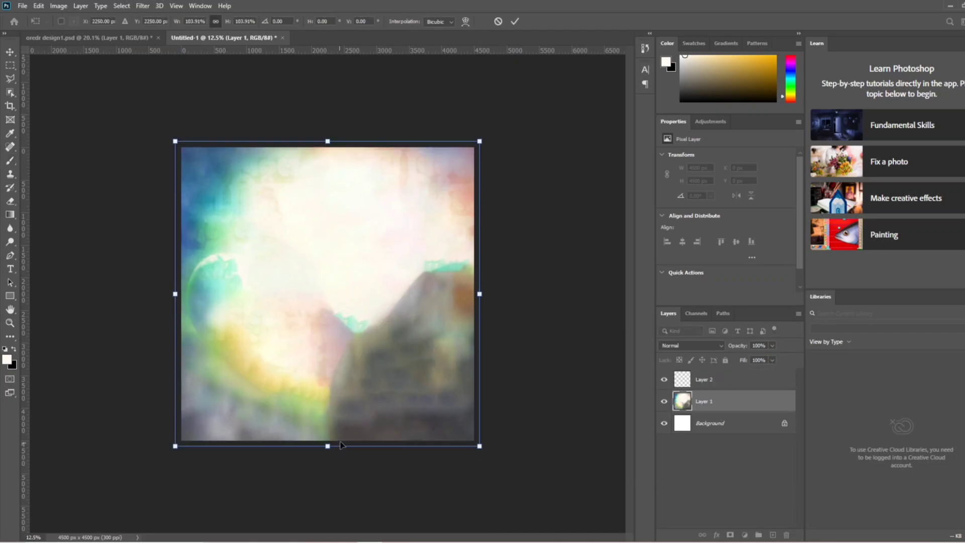
key("Return")
left_click(732, 380)
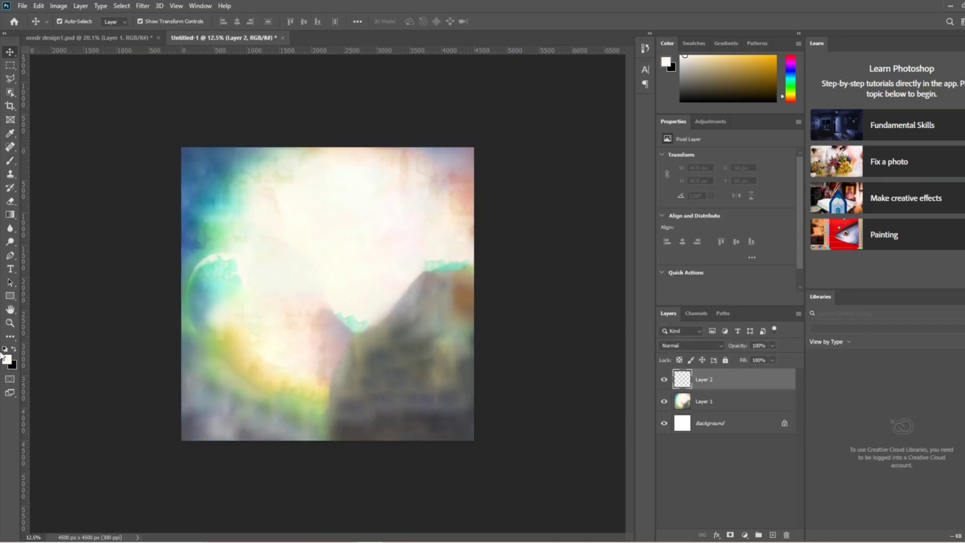
left_click(10, 161)
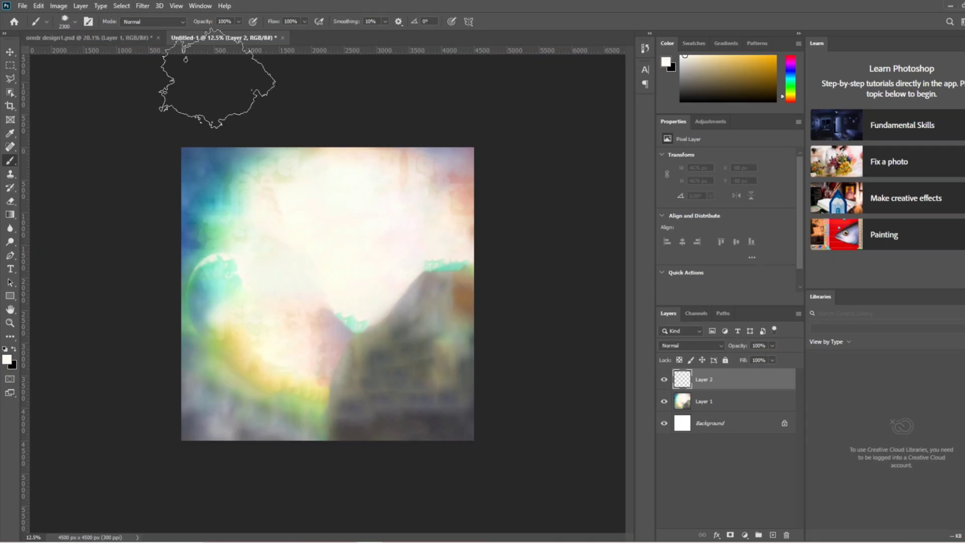
left_click(772, 346)
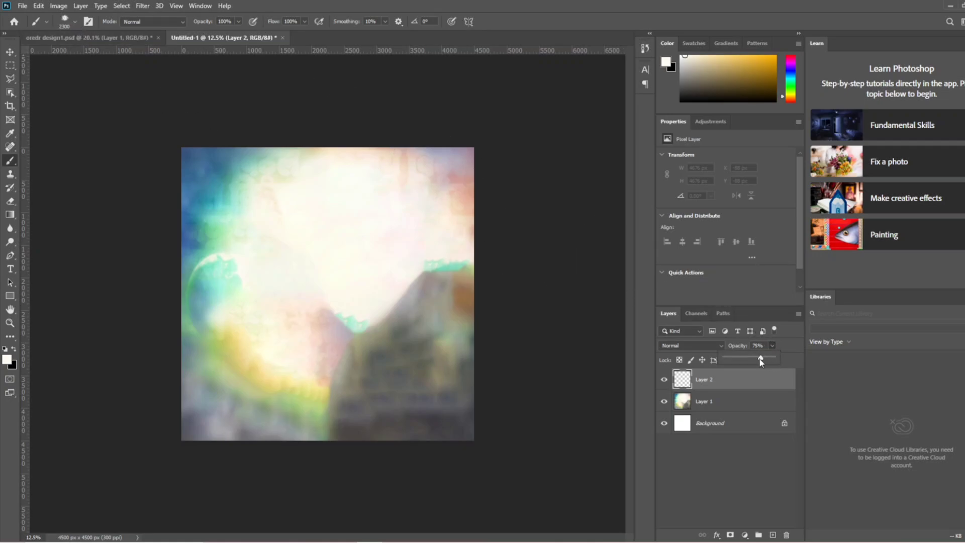
left_click_drag(761, 361, 754, 359)
- Paint sampled purple-grey, green and teal cloud patches along the poster's right side
left_click(466, 424, "alt")
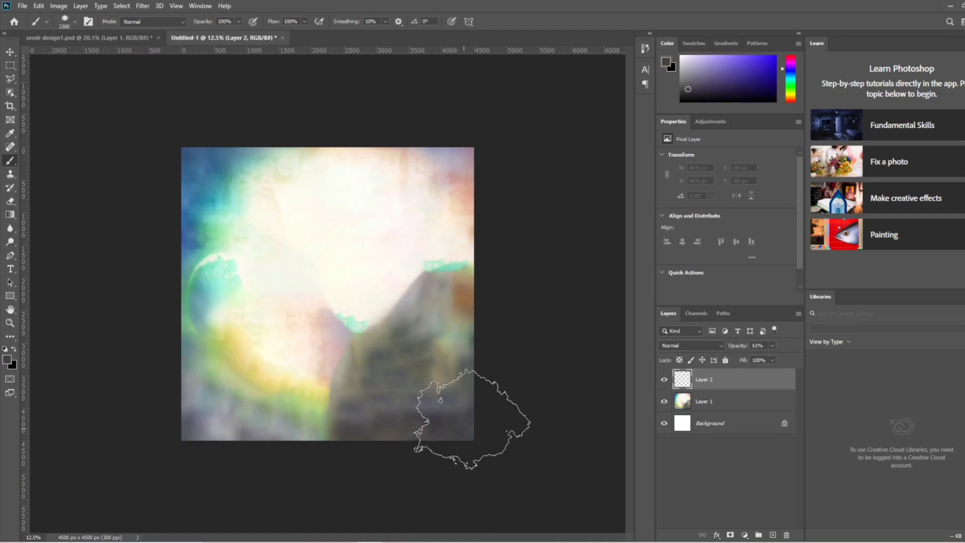
left_click(470, 419)
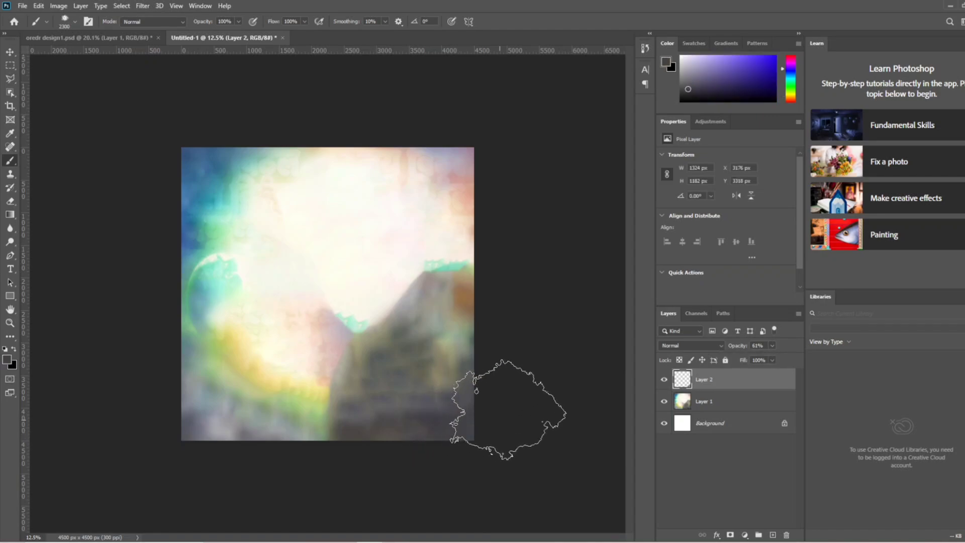
left_click(475, 355, "alt")
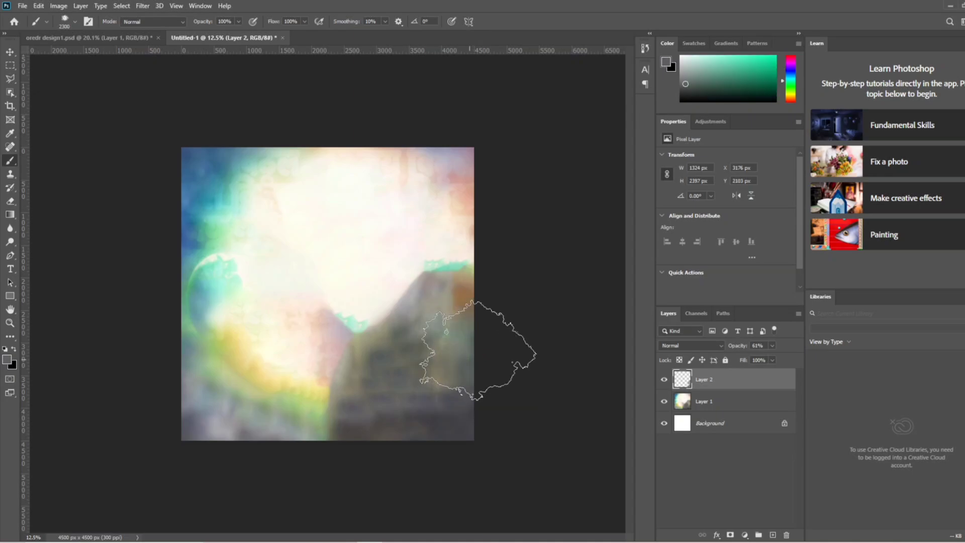
left_click(477, 350)
left_click(472, 322, "alt")
left_click(467, 301)
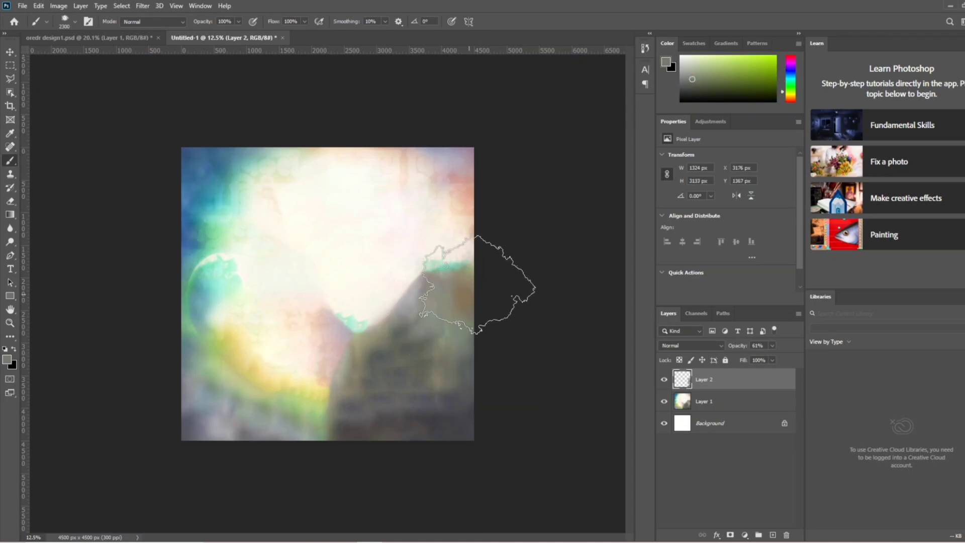
left_click(463, 260, "alt")
- Paint a sampled light tone down the left side and sample further dark, yellow and cream tones
key("alt")
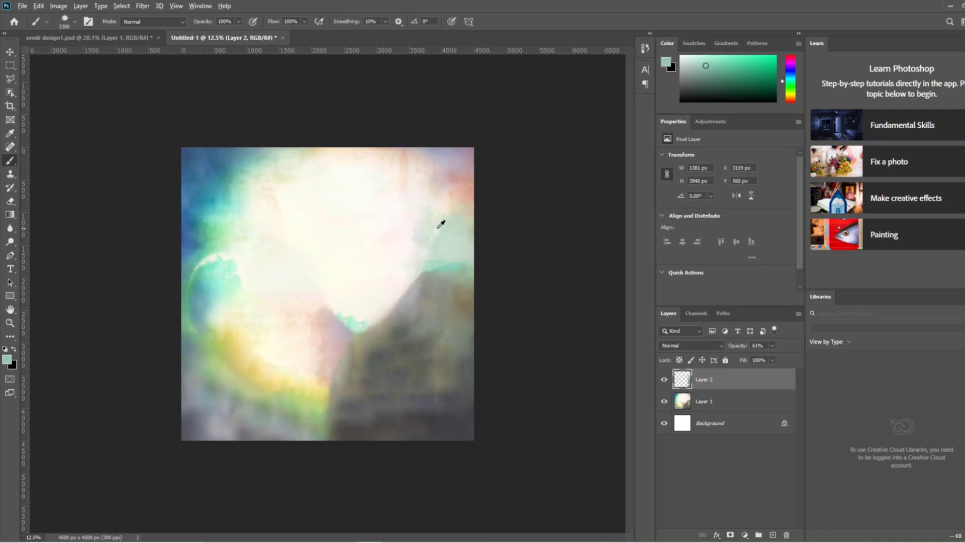
left_click(437, 207, "alt")
left_click_drag(442, 216, 274, 399)
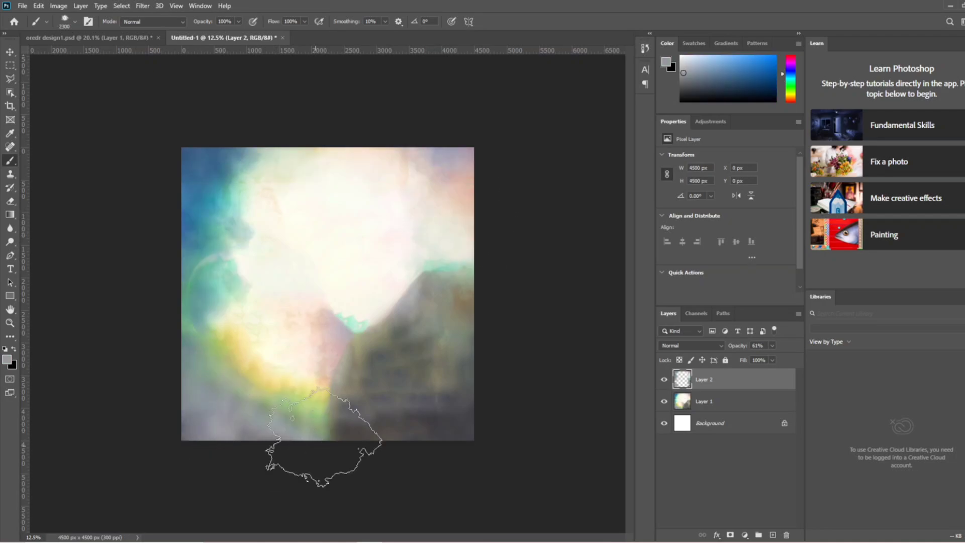
left_click(362, 424, "alt")
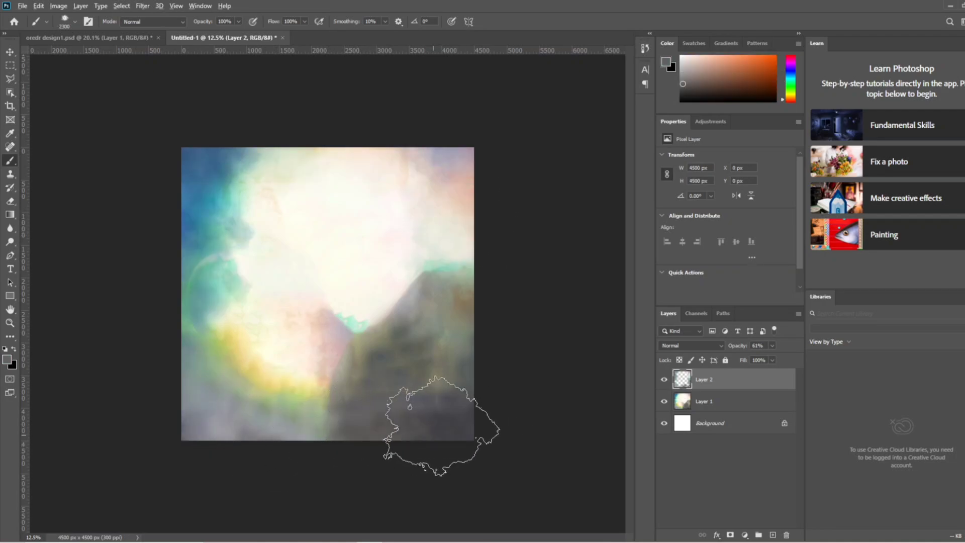
left_click(410, 407, "alt")
left_click(359, 384, "alt")
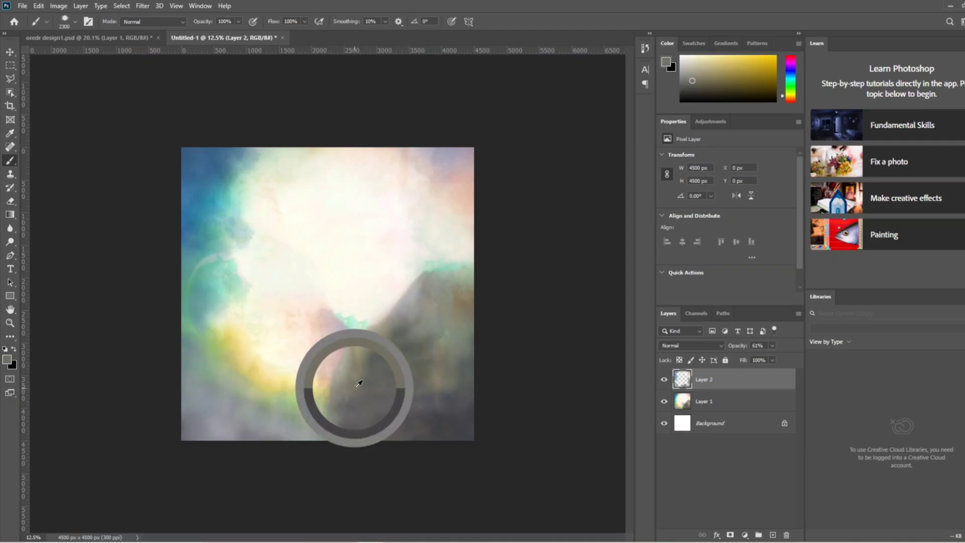
left_click(302, 373, "alt")
key("ctrl+Tab")
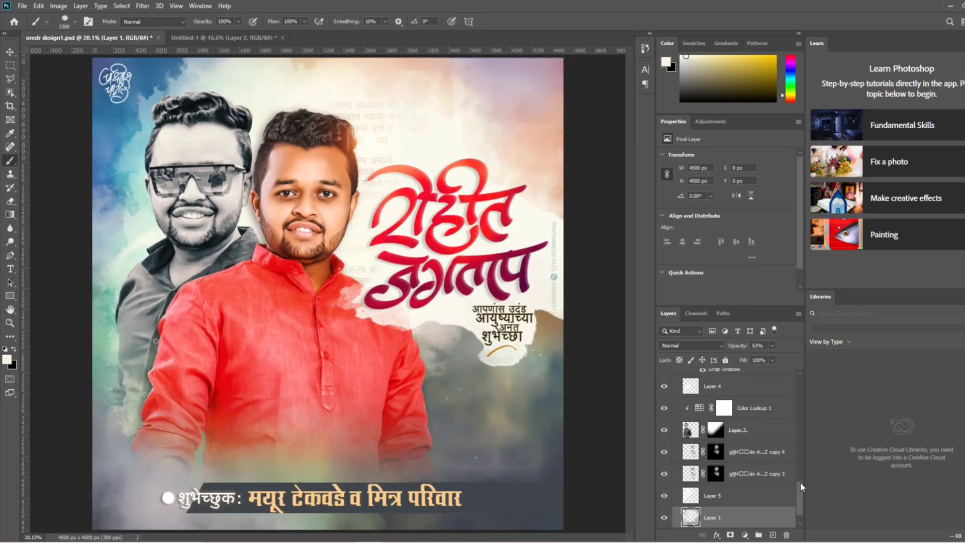
- Copy Layer 3 (sunglasses man) with Color Lookup 1 into Untitled-1 and position it top-left
left_click(751, 432)
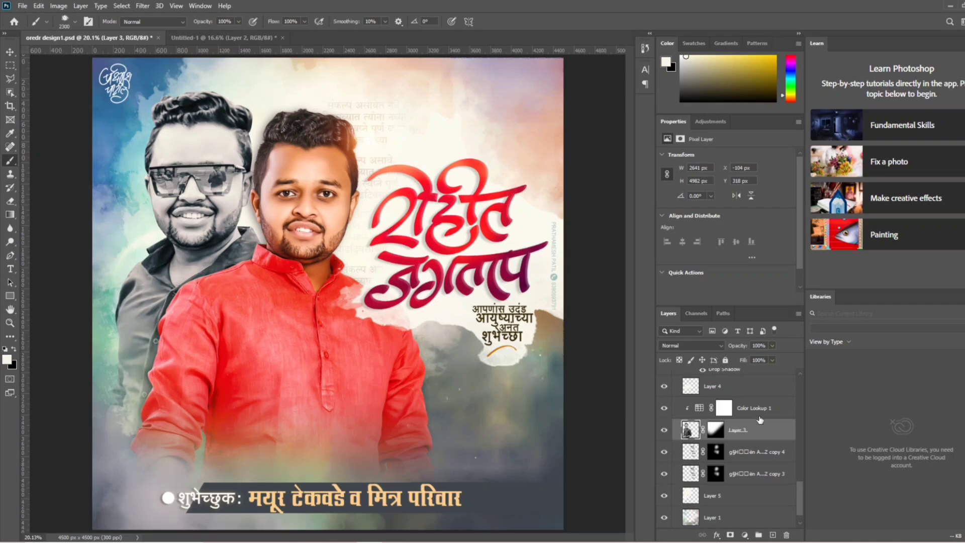
left_click(760, 418, "shift")
mouse_move(760, 417)
left_mouse_down()
mouse_move(247, 54)
mouse_move(307, 268)
left_mouse_up()
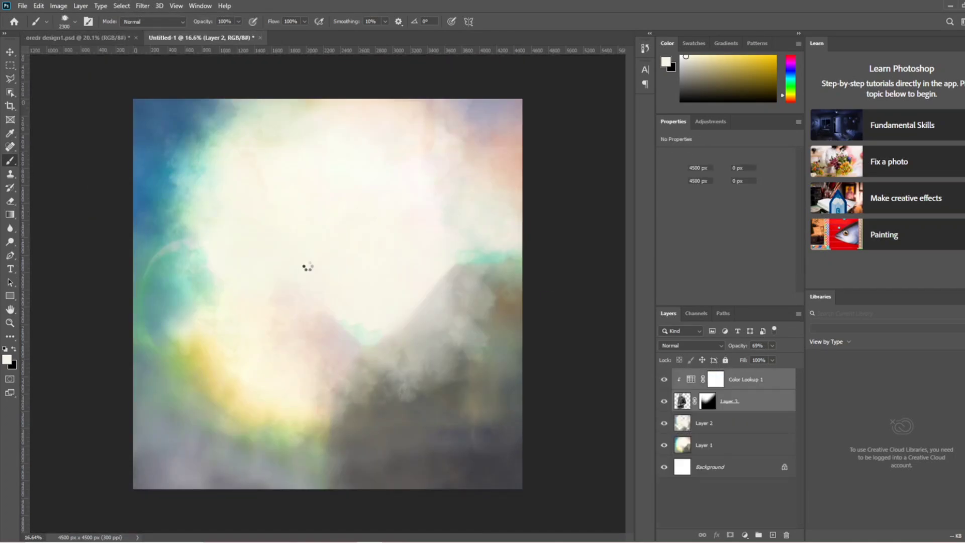
left_click(10, 52)
mouse_move(268, 179)
left_mouse_down()
mouse_move(215, 246)
mouse_move(206, 241)
mouse_move(220, 240)
left_mouse_up()
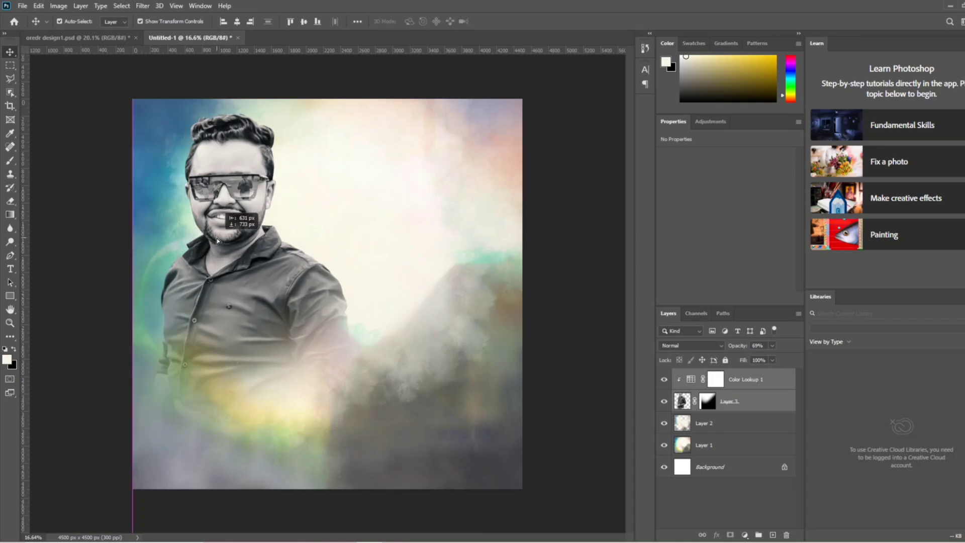
left_click(540, 304)
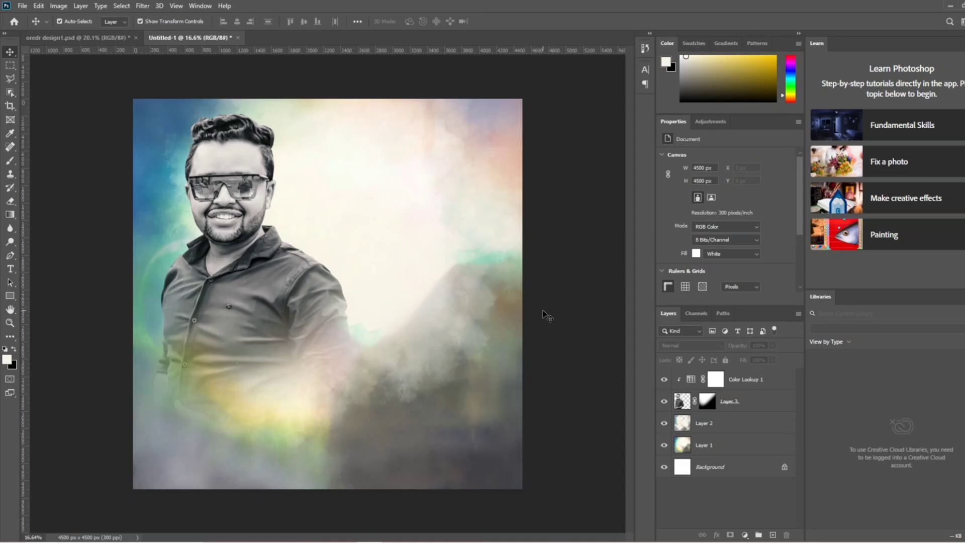
- Disable and re-enable Layer 3's gradient mask to check the portrait's fade
left_click(710, 406)
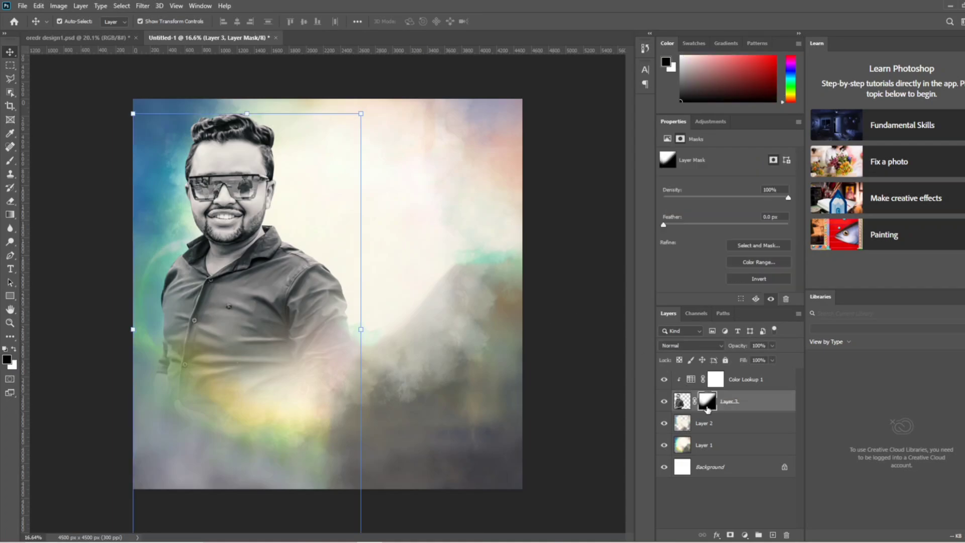
right_click(708, 408)
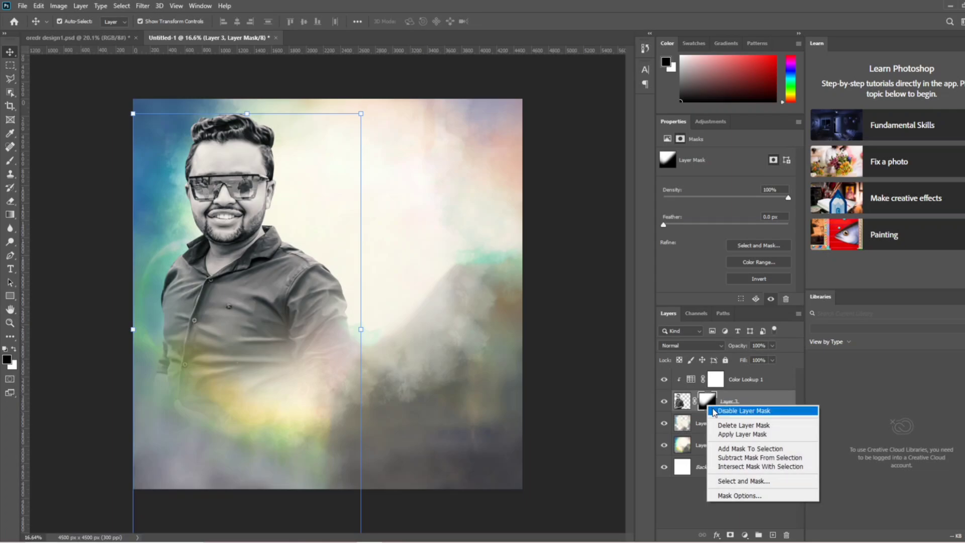
left_click(714, 412)
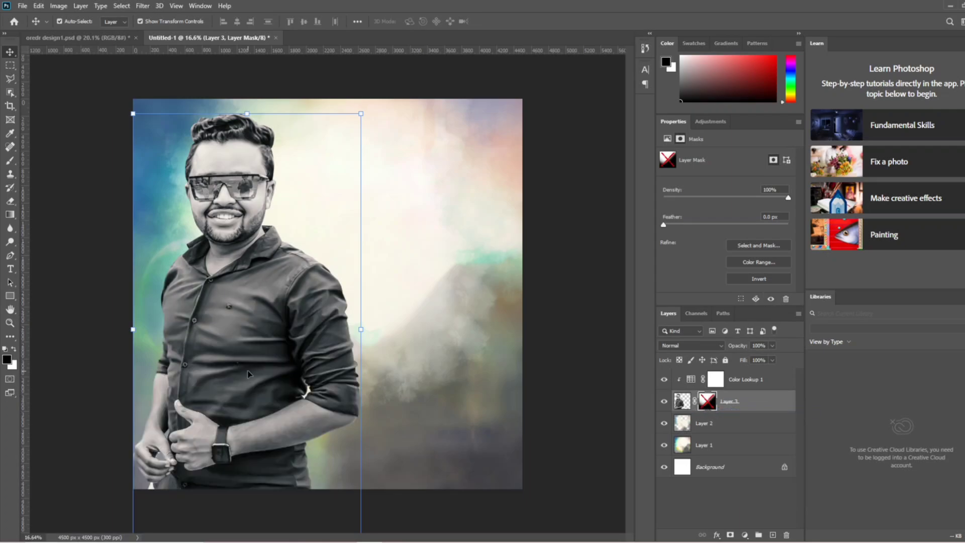
right_click(706, 400)
left_click(717, 405)
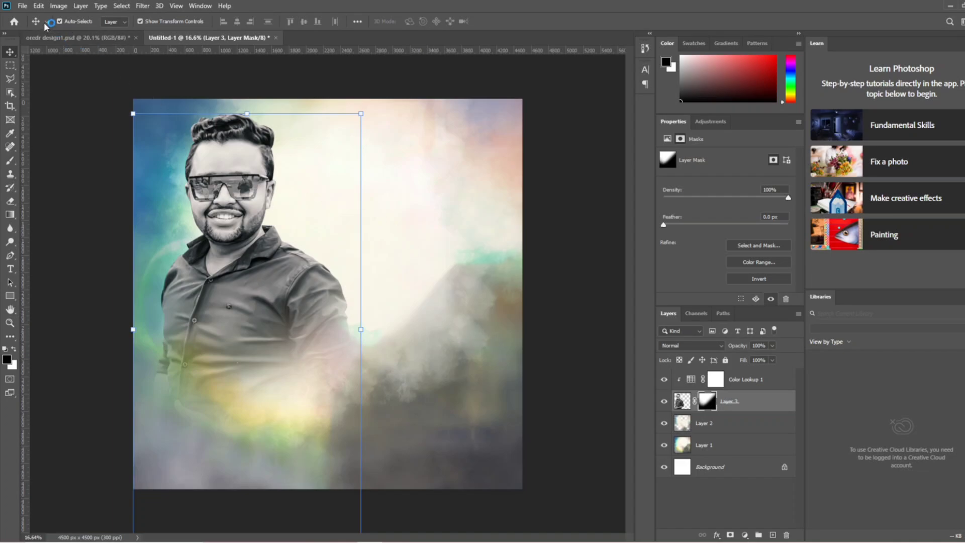
- Browse Image > Adjustments without applying anything, then select the Color Lookup 1 layer
left_click(57, 6)
mouse_move(76, 32)
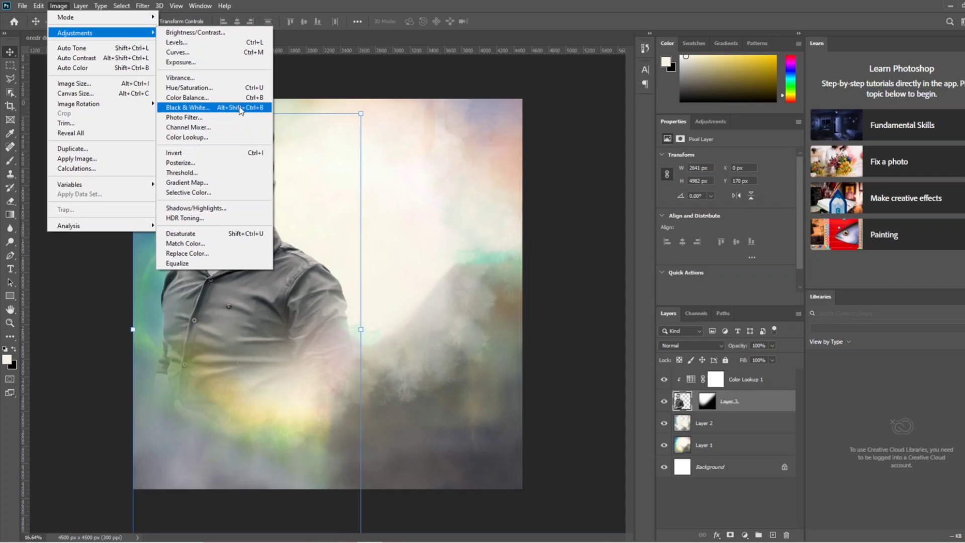
left_click(545, 118)
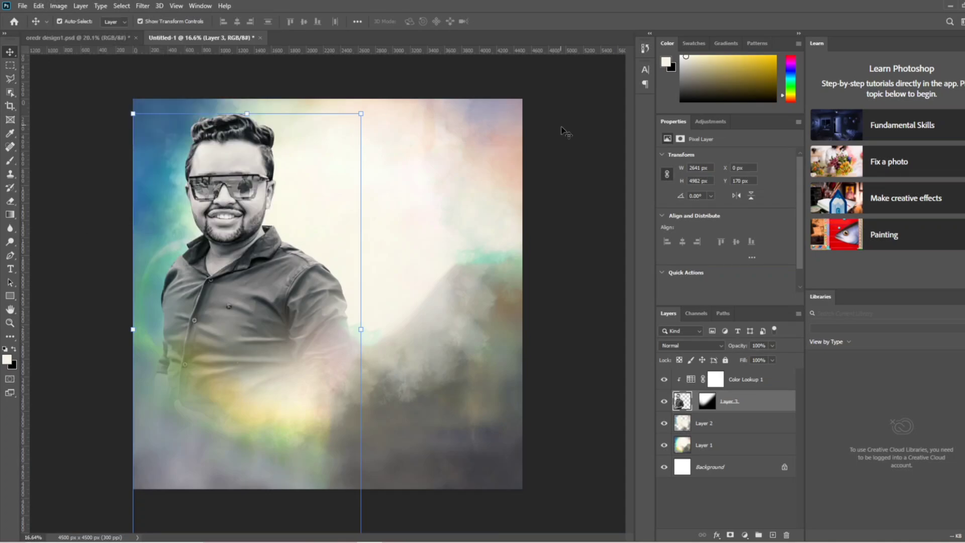
left_click(582, 149)
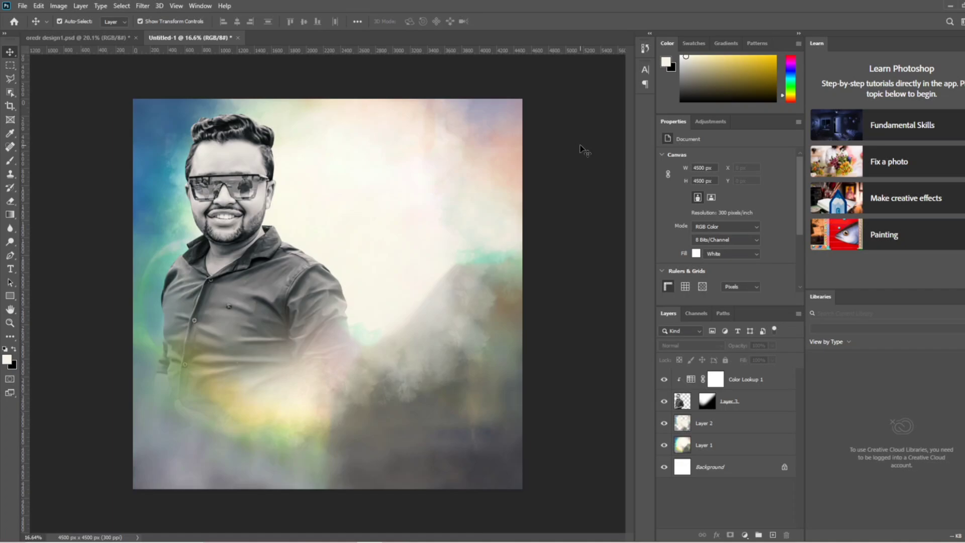
- Copy Layer 4 (red-shirt man) and Color Lookup 1 copy into Untitled-1, nudged to centre-front
left_click(387, 309)
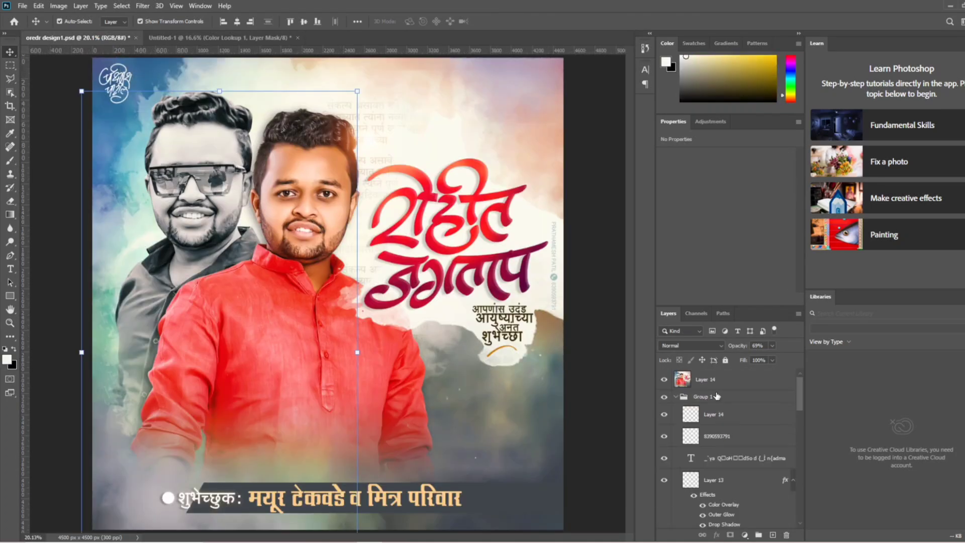
mouse_move(90, 41)
left_mouse_down()
mouse_move(341, 246)
mouse_move(312, 274)
left_mouse_up()
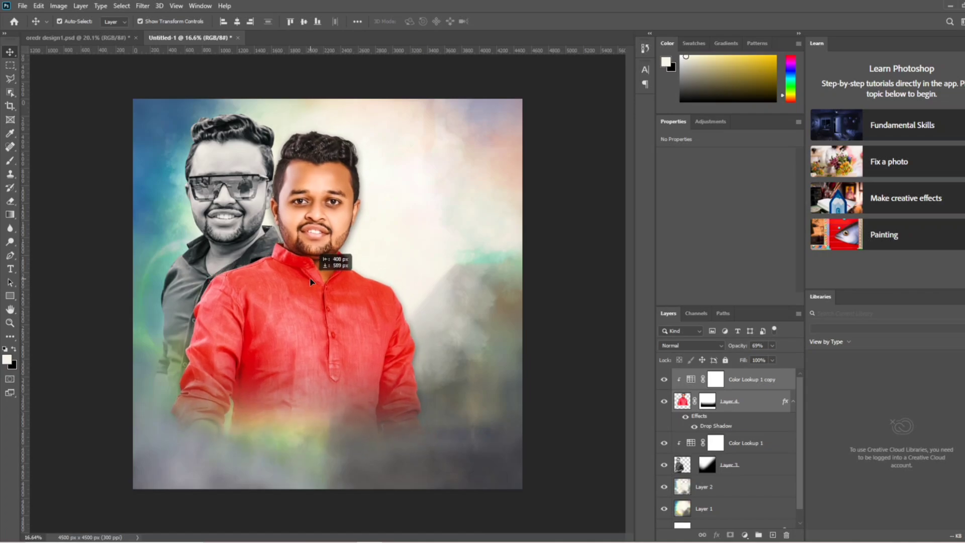
left_click_drag(312, 274, 319, 282)
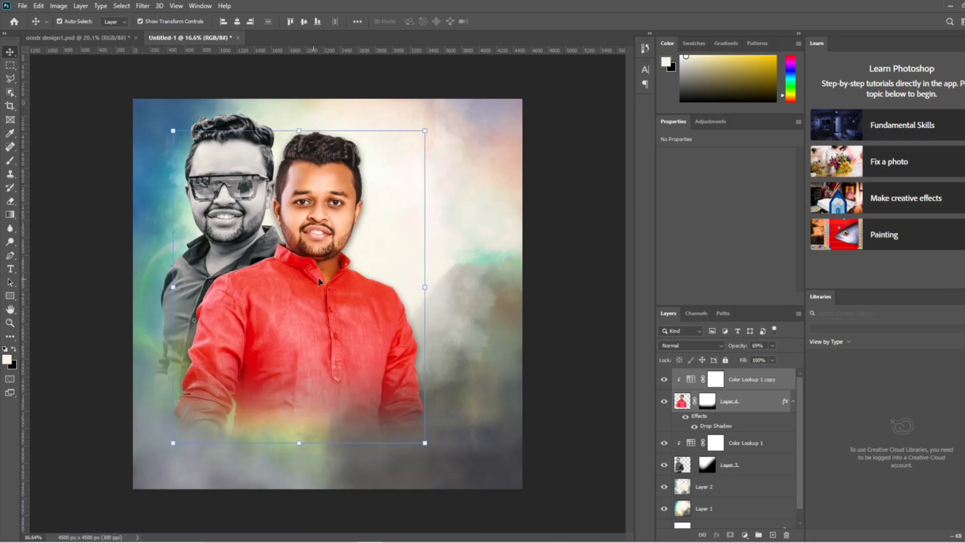
left_click(568, 322)
scroll(309, 317, "up", 1)
scroll(261, 275, "up", 1)
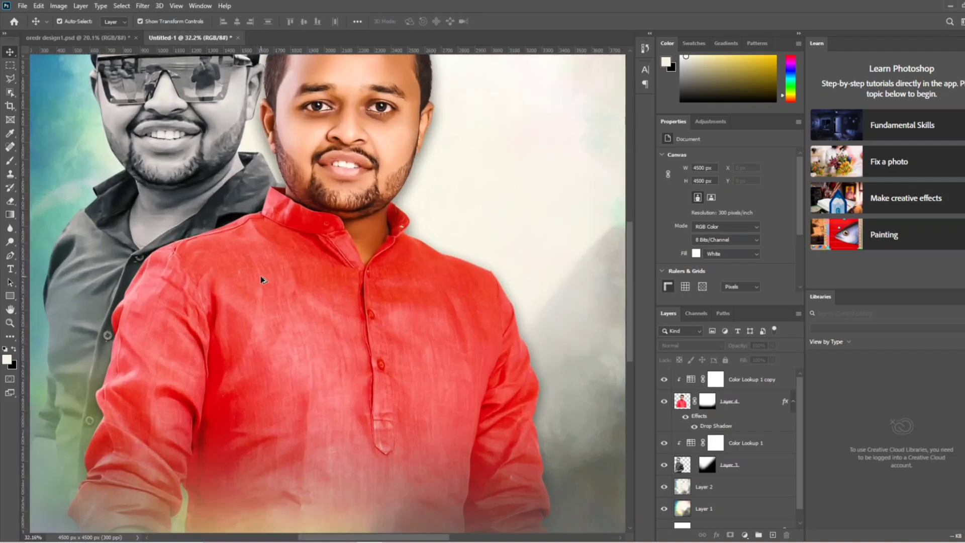
scroll(260, 275, "down", 1)
scroll(266, 279, "down", 1)
scroll(267, 280, "up", 1)
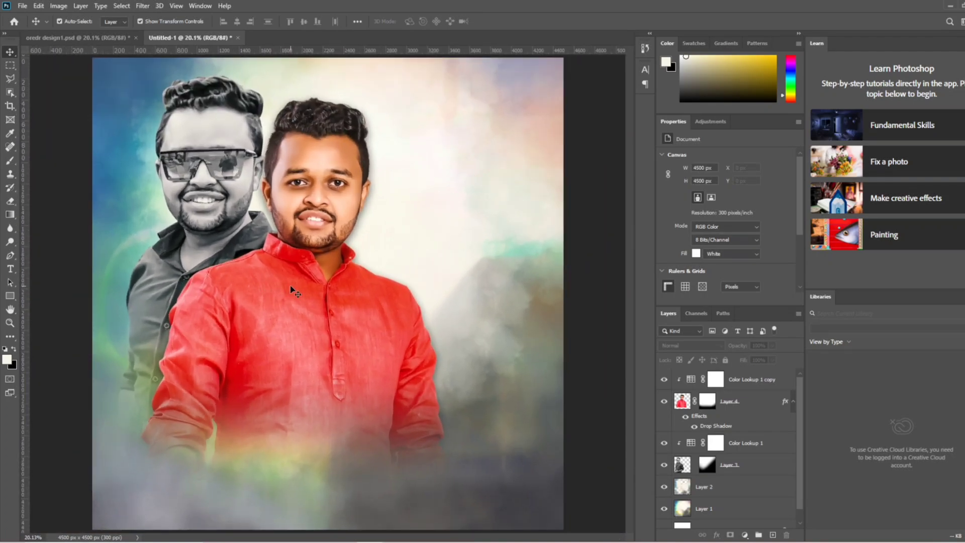
left_click(290, 288)
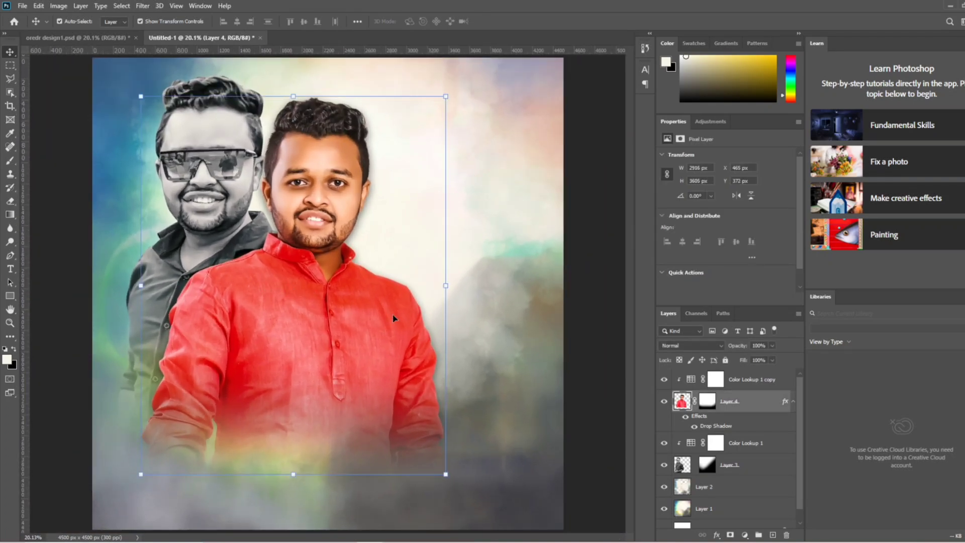
- Give Layer 4 a Multiply drop shadow: 56% opacity, 90° angle, 30 px distance, 90 px size
double_click(754, 406)
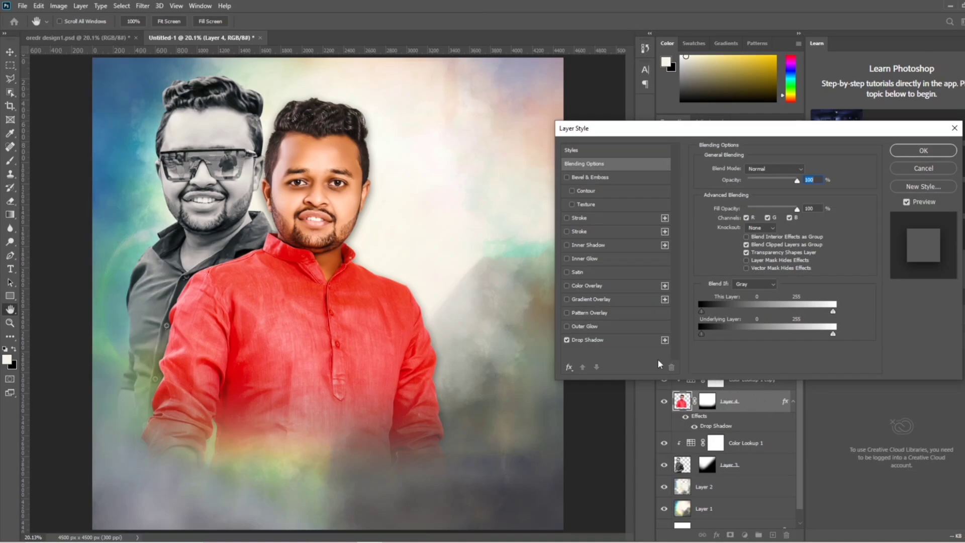
left_click(625, 341)
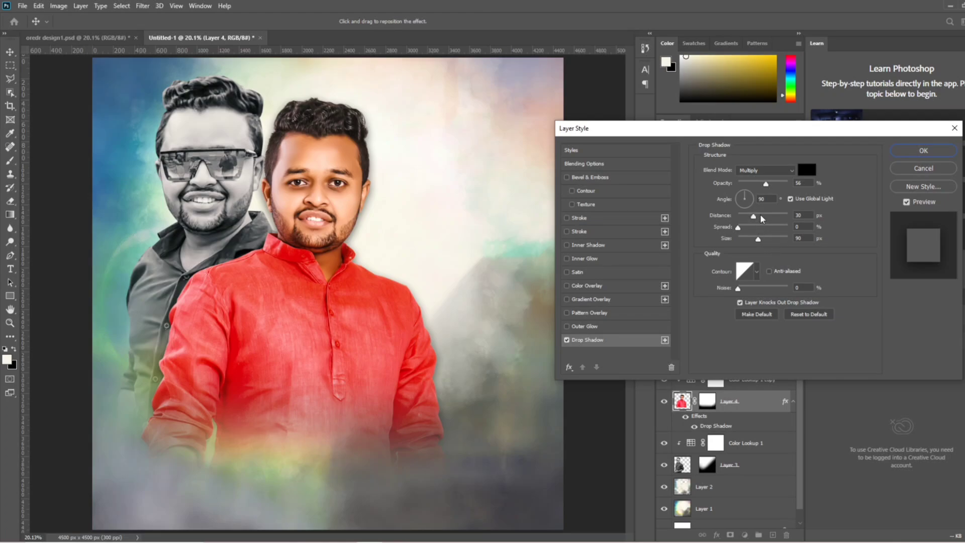
left_click(925, 151)
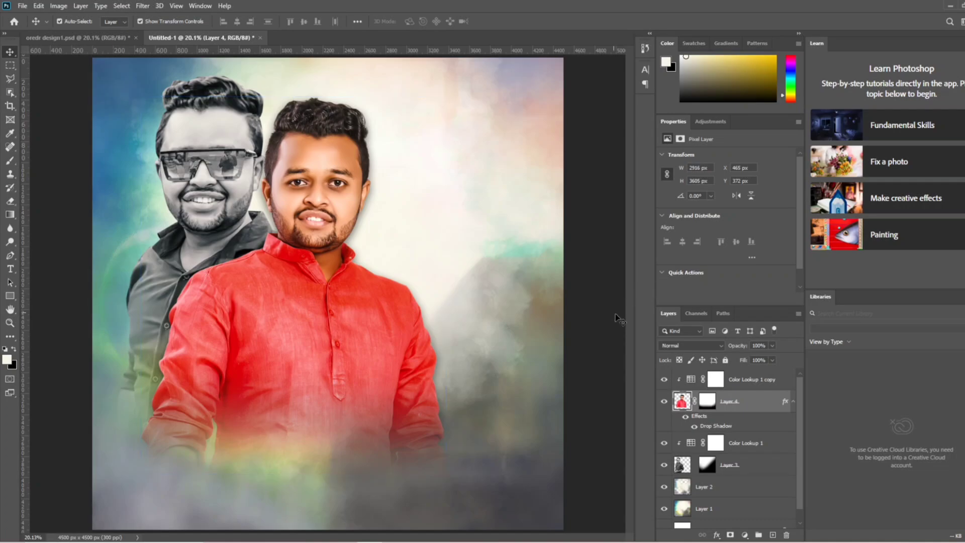
- Scroll oredr design1's Layers panel down to the layer with Bevel & Emboss and Drop Shadow
left_click(619, 320)
scroll(413, 205, "up", 2)
scroll(352, 191, "down", 2)
scroll(299, 172, "up", 1)
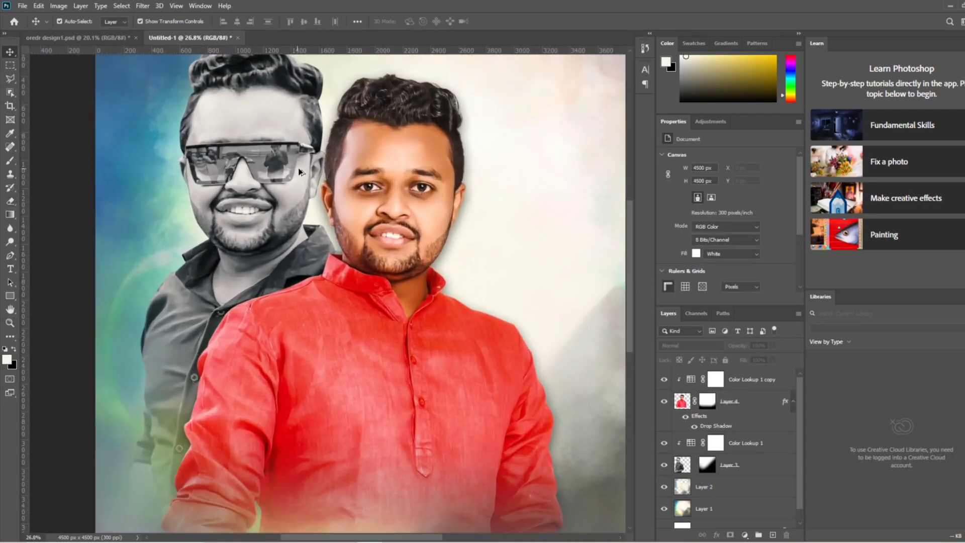
scroll(351, 182, "down", 2)
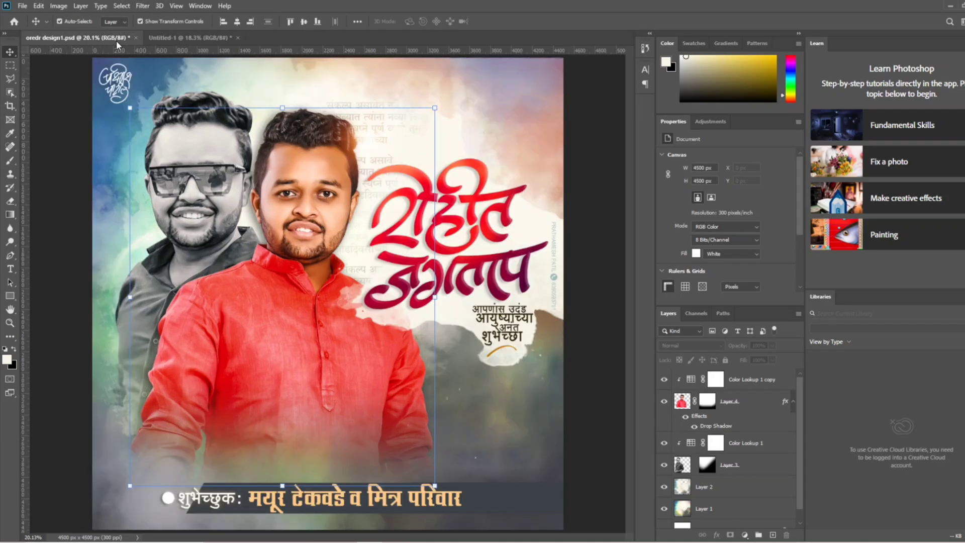
scroll(757, 505, "down", 3)
scroll(759, 508, "down", 2)
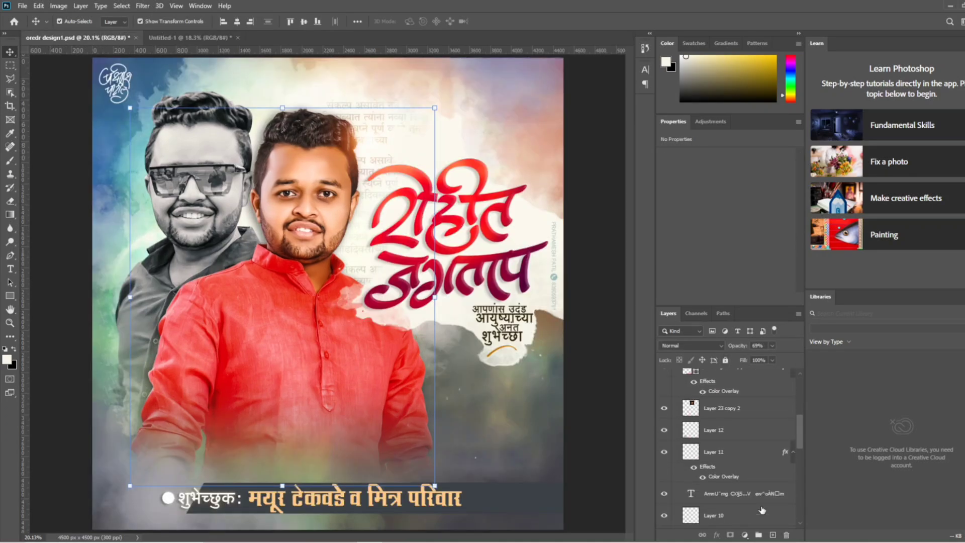
scroll(760, 509, "down", 2)
scroll(762, 510, "down", 2)
scroll(760, 508, "down", 2)
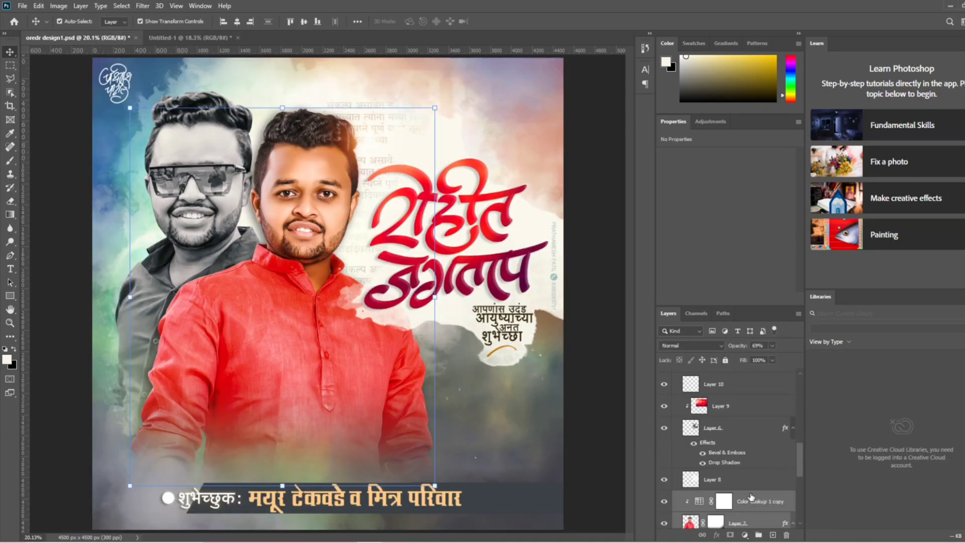
- Copy the white splash Layer 5 into Untitled-1 and move it to the top-left
scroll(754, 500, "down", 2)
scroll(724, 472, "down", 2)
left_click(666, 478)
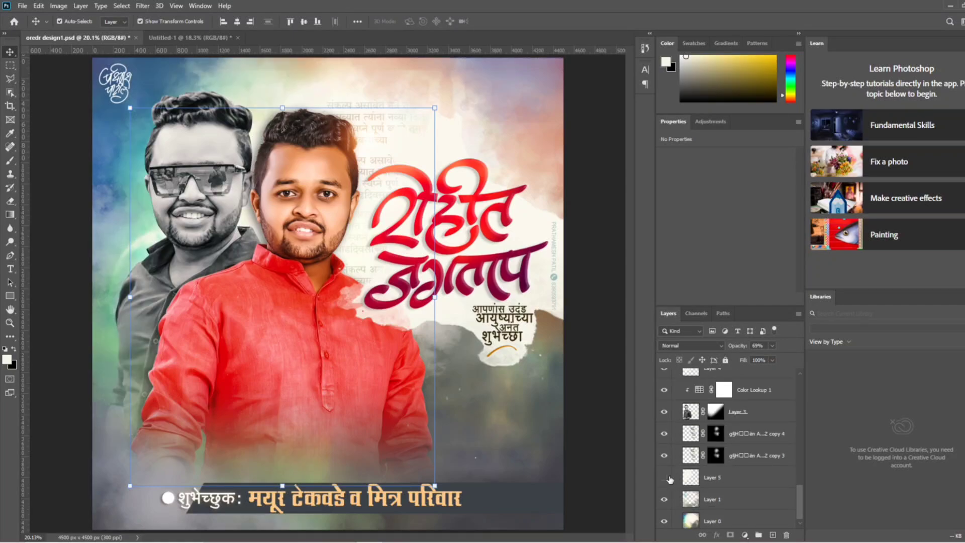
mouse_move(711, 478)
left_mouse_down()
mouse_move(366, 269)
mouse_move(258, 227)
mouse_move(302, 242)
mouse_move(315, 263)
left_mouse_up()
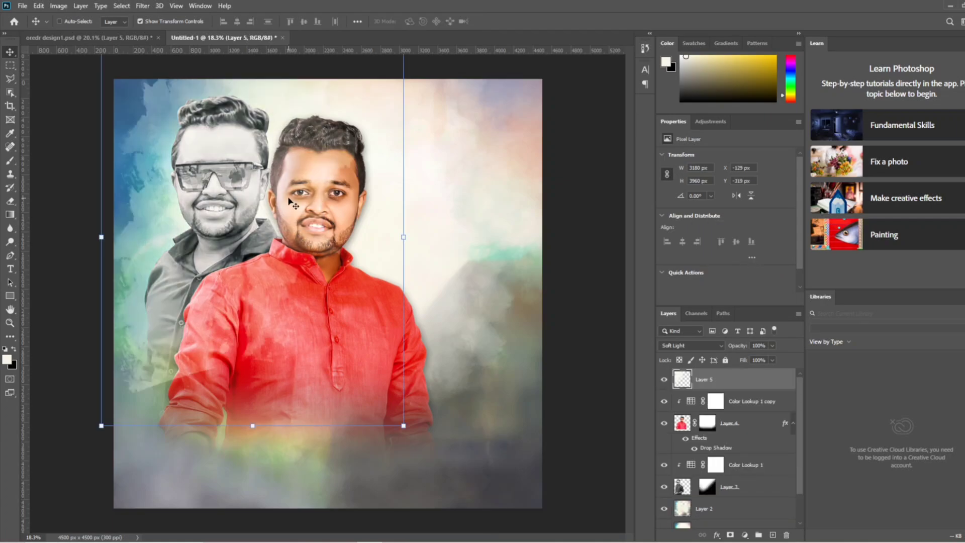
key("ctrl+t")
mouse_move(307, 205)
left_mouse_down()
mouse_move(281, 216)
mouse_move(282, 206)
left_mouse_up()
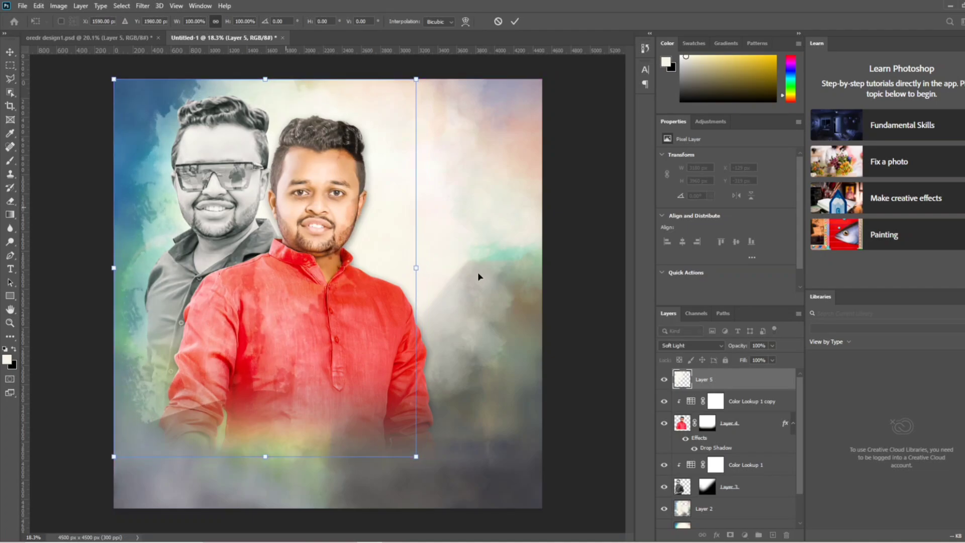
- Set Layer 5's blend mode to Normal and move it below the grey man's Layer 3
left_click(686, 344)
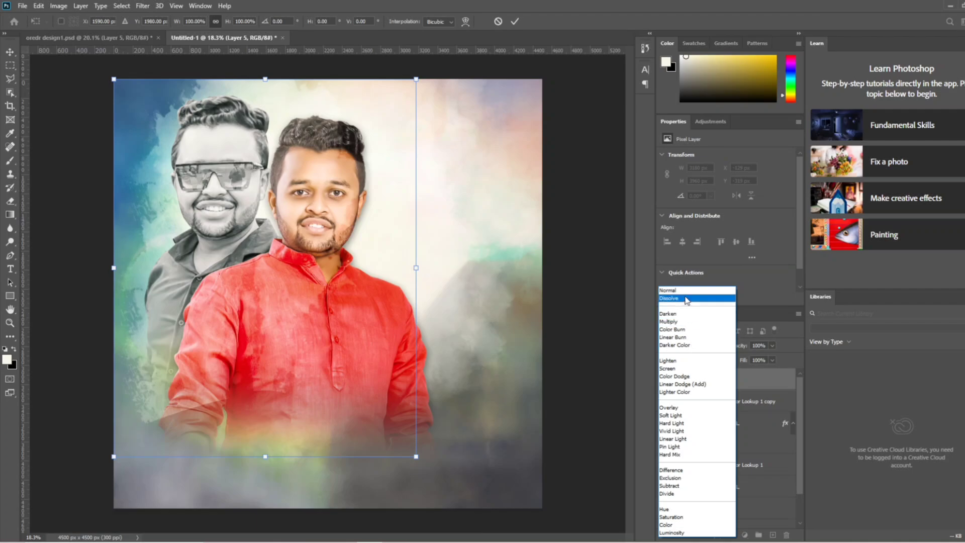
left_click(686, 292)
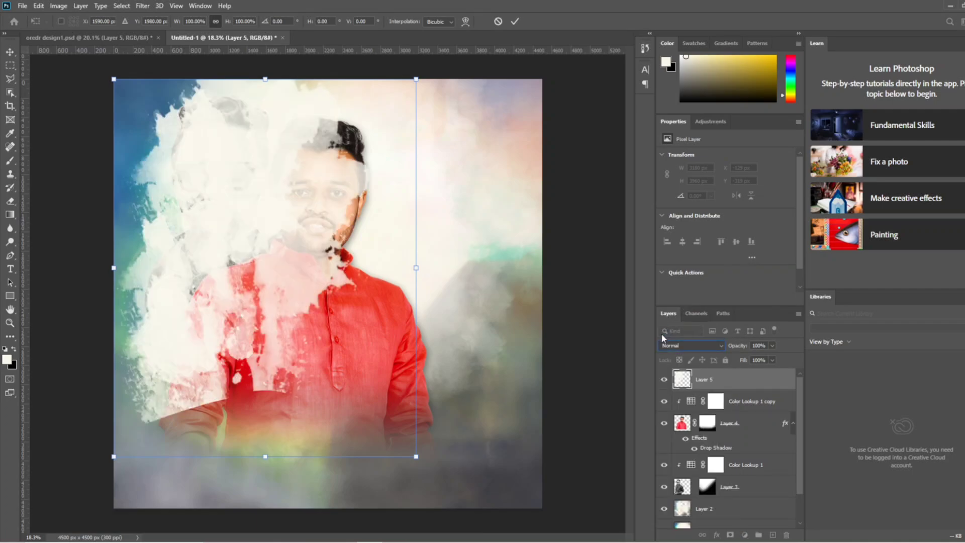
left_click(675, 348)
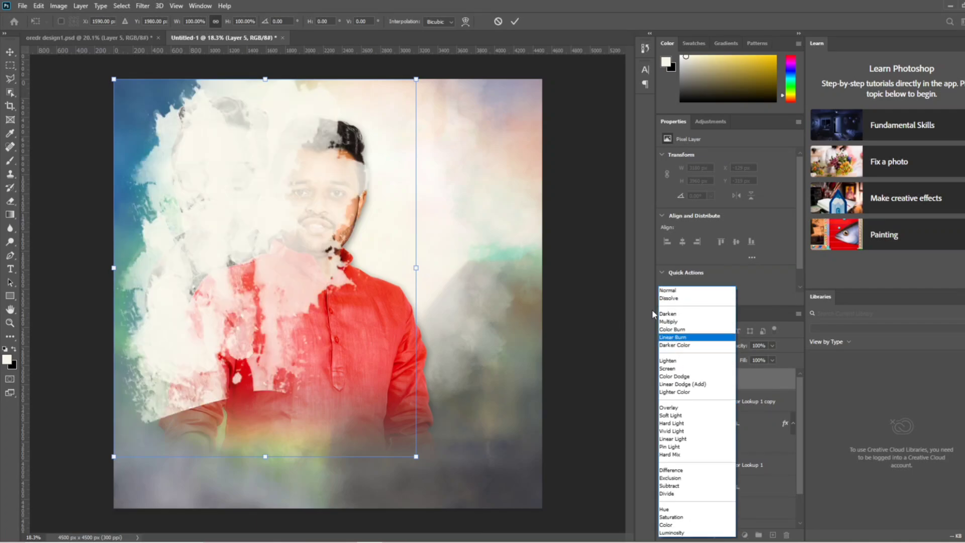
left_click(635, 318)
left_click(680, 346)
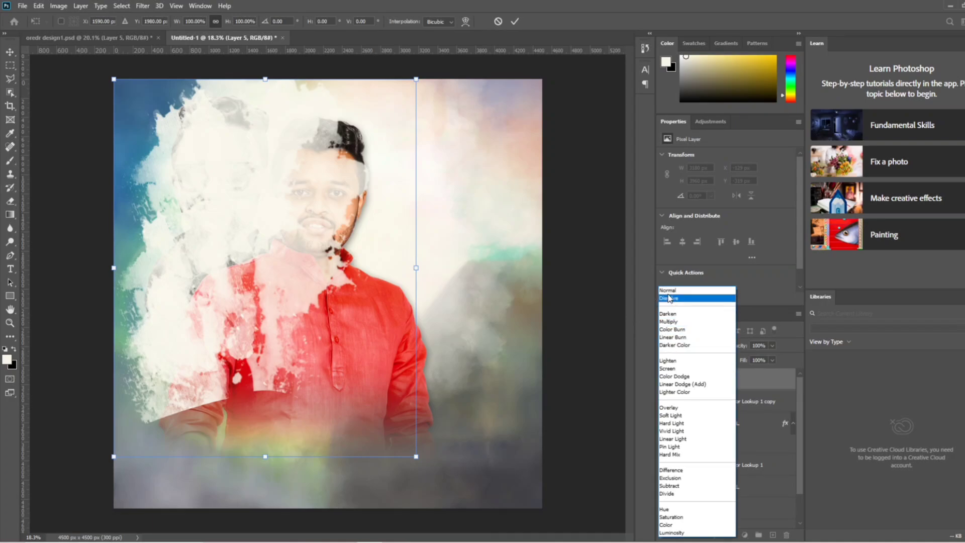
left_click(654, 306)
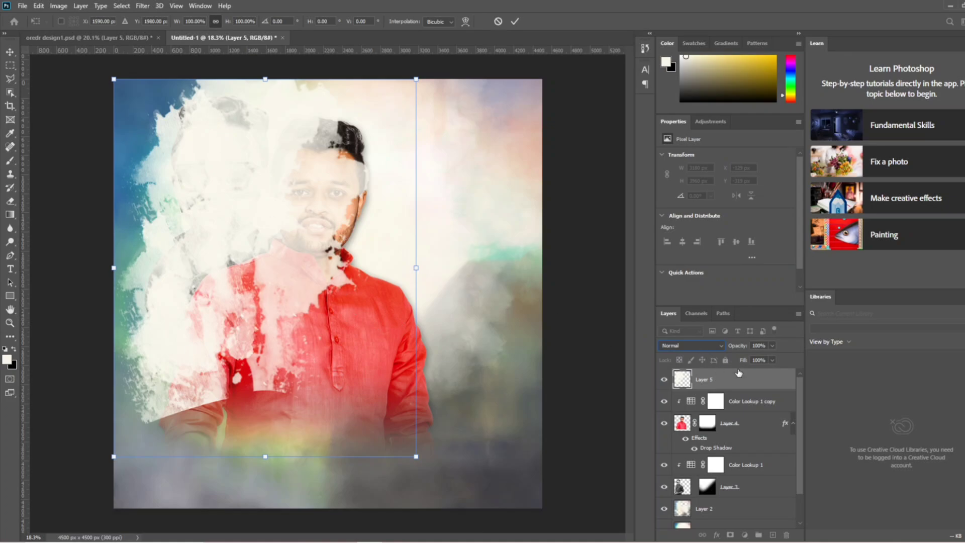
left_click_drag(734, 380, 734, 489)
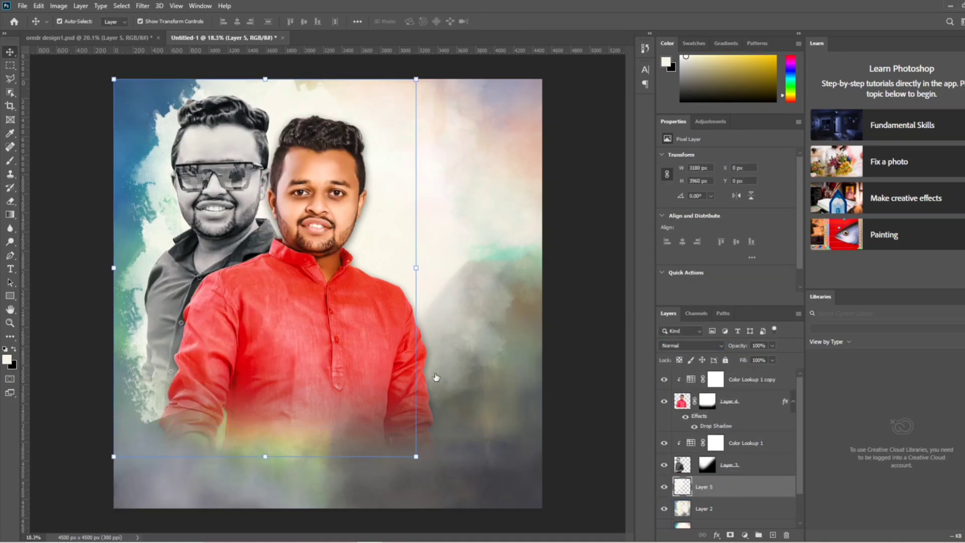
- Inspect the white splash on the canvas, selecting and deselecting it while zooming around
left_click(603, 312)
scroll(277, 271, "up", 3)
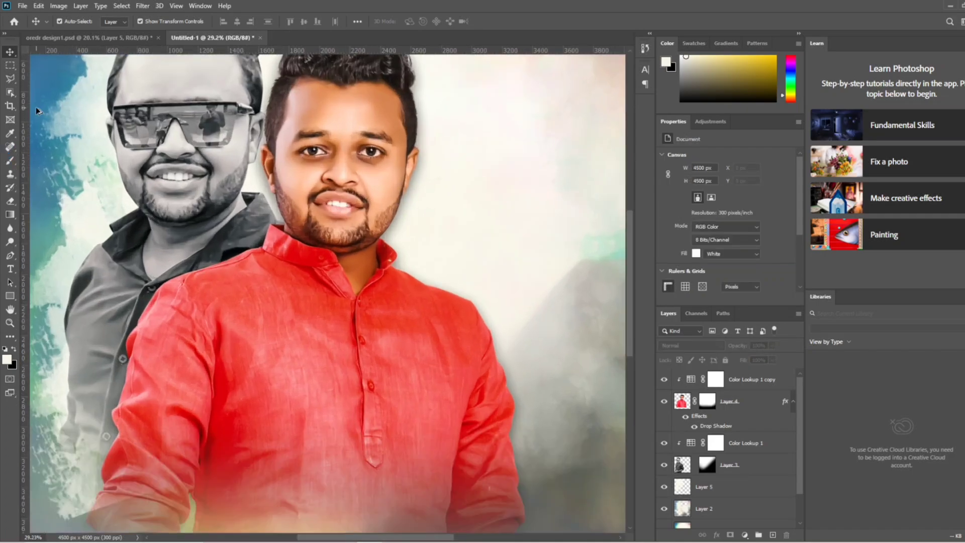
scroll(92, 131, "down", 2)
scroll(312, 274, "up", 1)
scroll(313, 273, "up", 1)
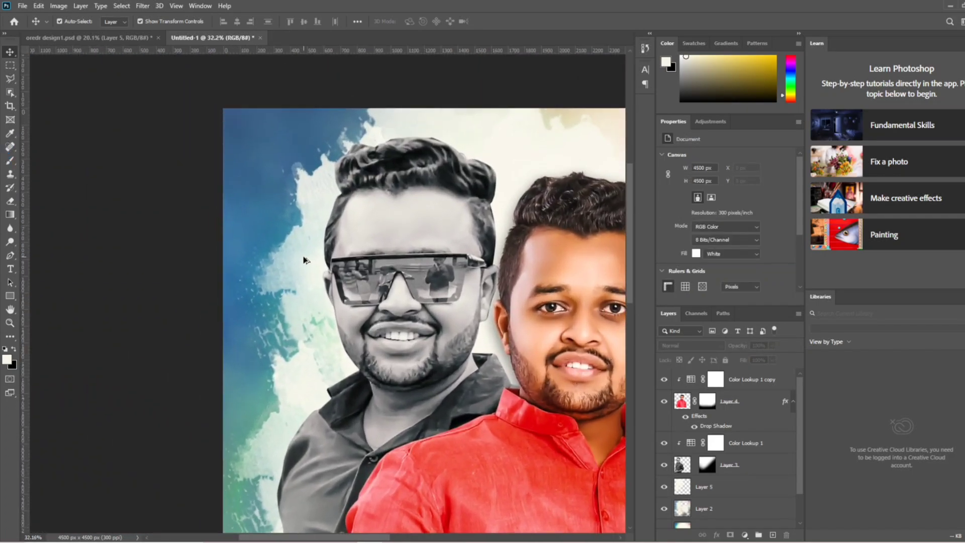
scroll(303, 260, "up", 1)
left_click(298, 271)
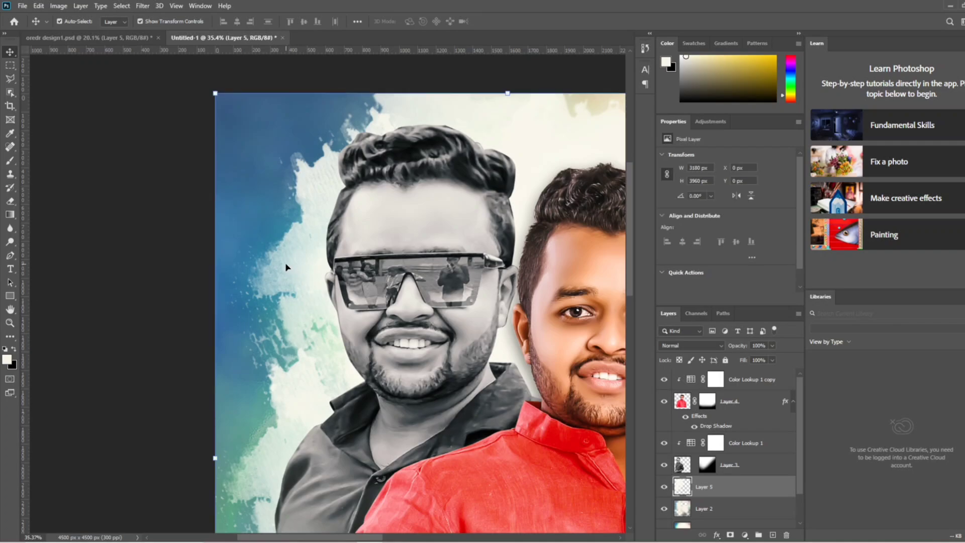
scroll(205, 263, "down", 2)
left_click(105, 254)
scroll(219, 249, "down", 1)
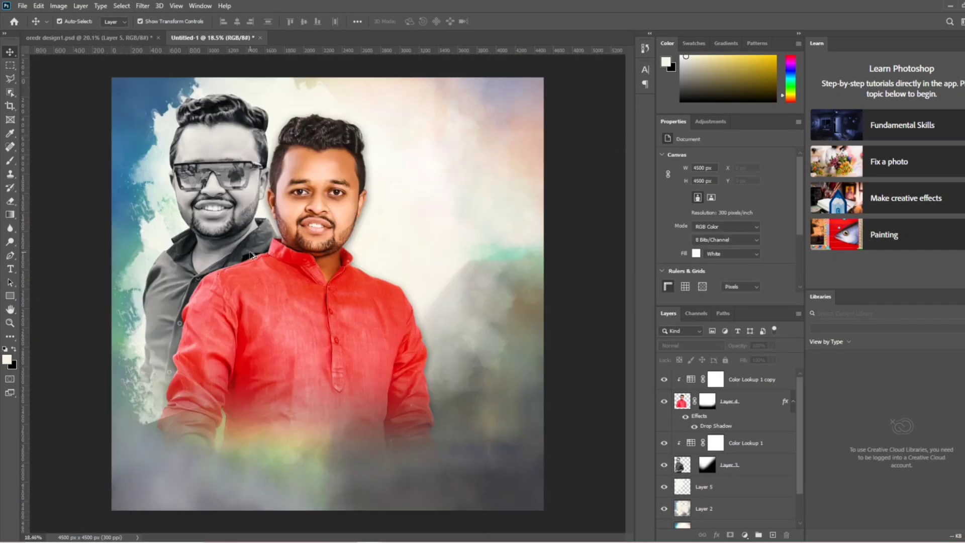
left_click(152, 190)
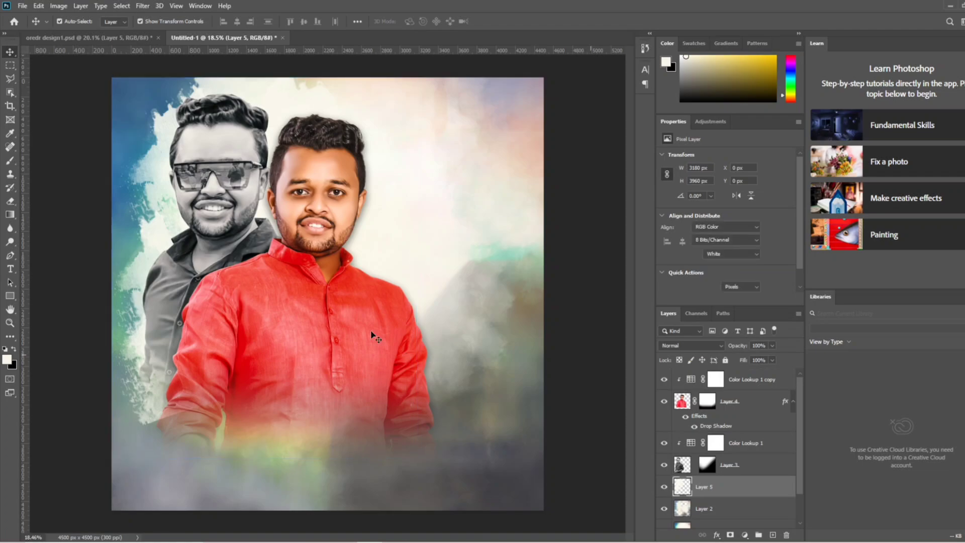
left_click(62, 191)
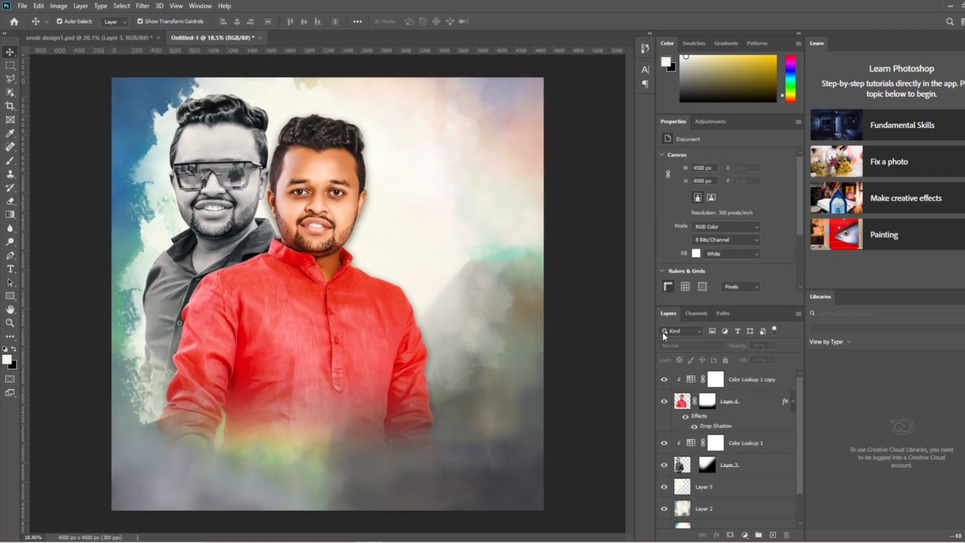
- Set textured Layer 5's blend mode to Soft Light
left_click(725, 486)
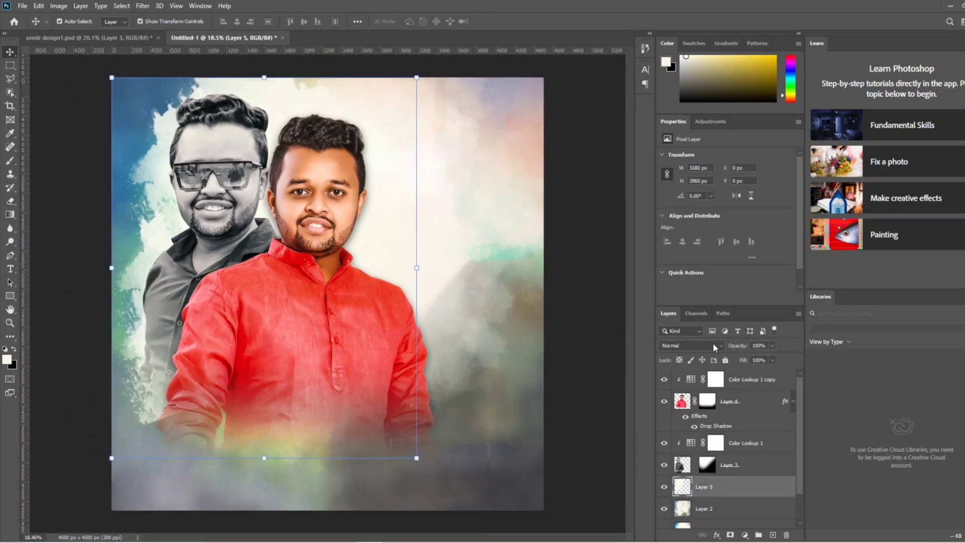
left_click(713, 346)
left_click(698, 414)
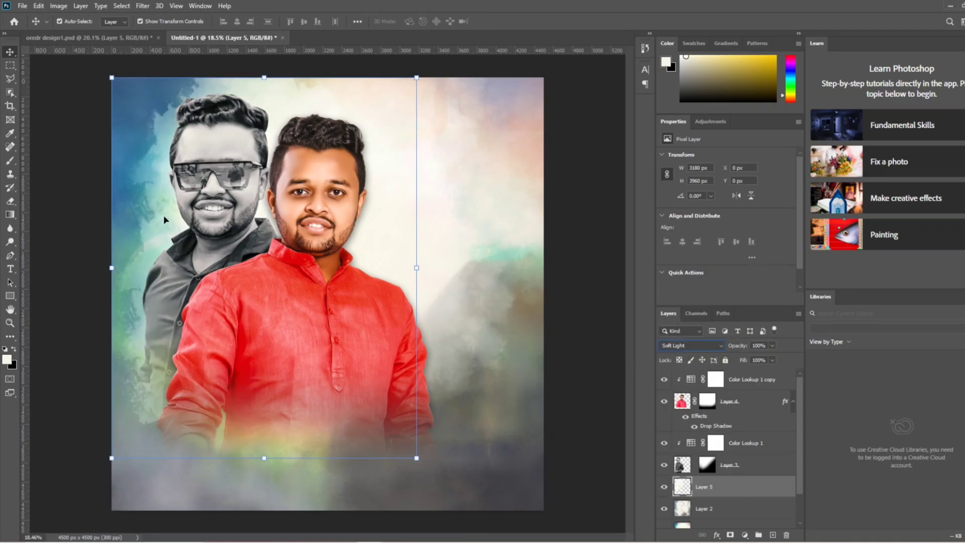
left_click(83, 203)
scroll(128, 149, "up", 4)
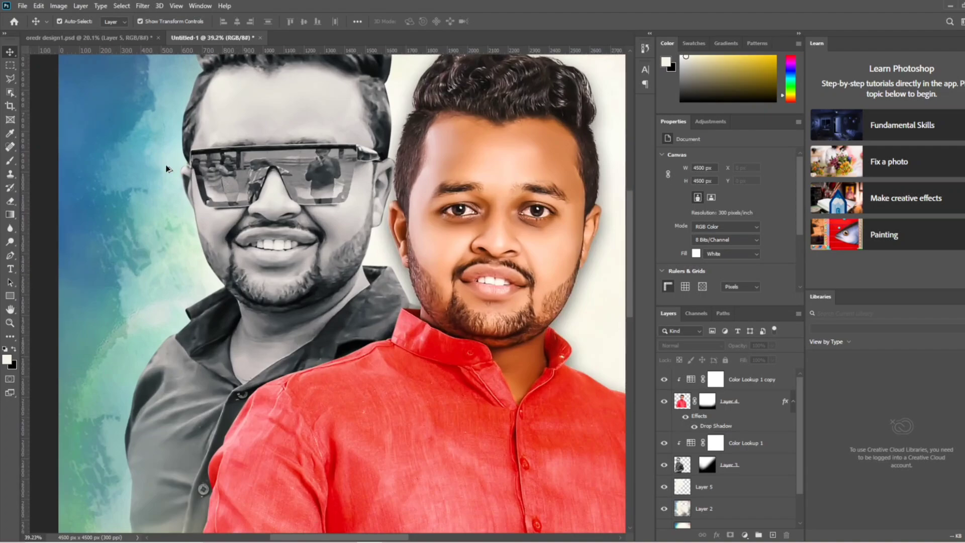
scroll(181, 188, "down", 2)
scroll(198, 197, "down", 2)
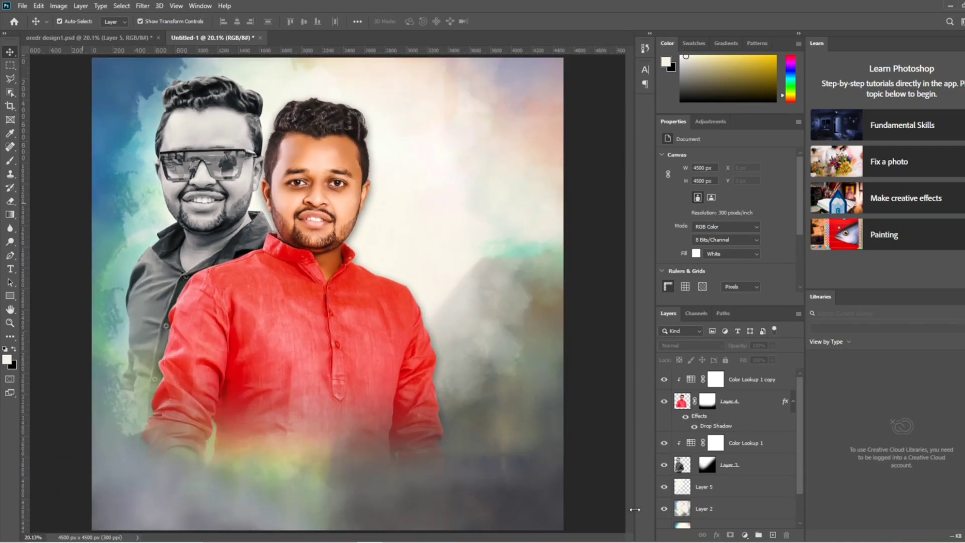
- Toggle Layer 5's visibility off and on to compare, then fit the poster in the window
left_click(664, 487)
left_click(663, 487)
scroll(50, 209, "up", 1)
scroll(75, 206, "up", 2)
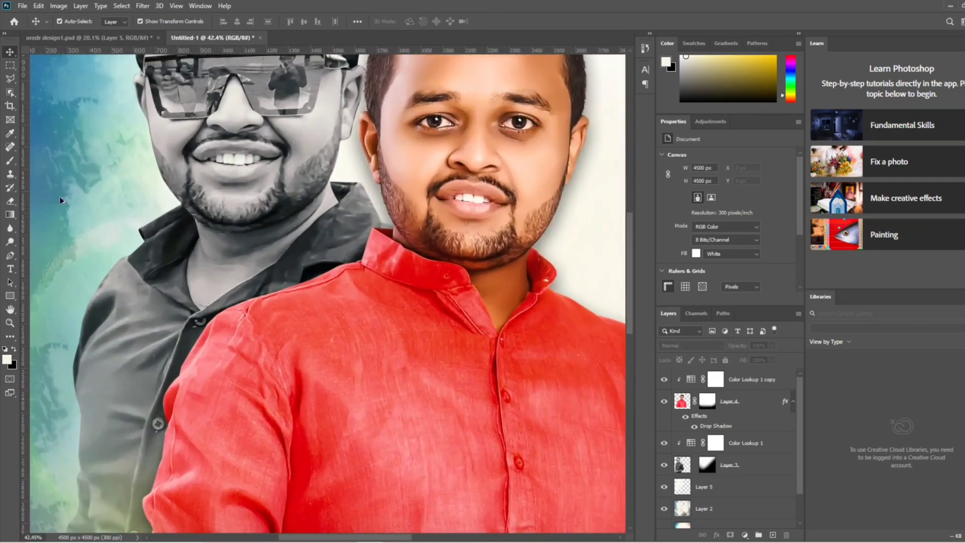
scroll(186, 258, "up", 1)
scroll(187, 258, "down", 1)
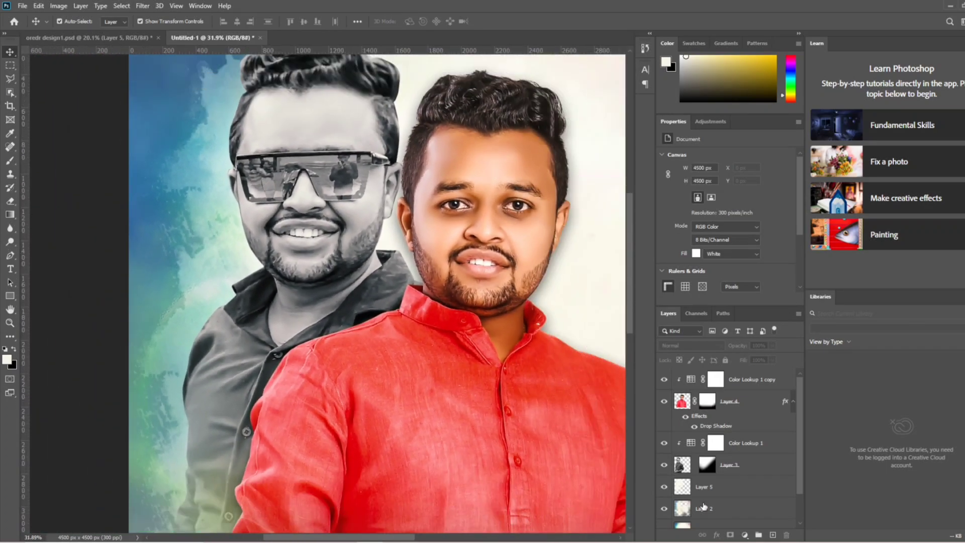
left_click(668, 491)
left_click(668, 491)
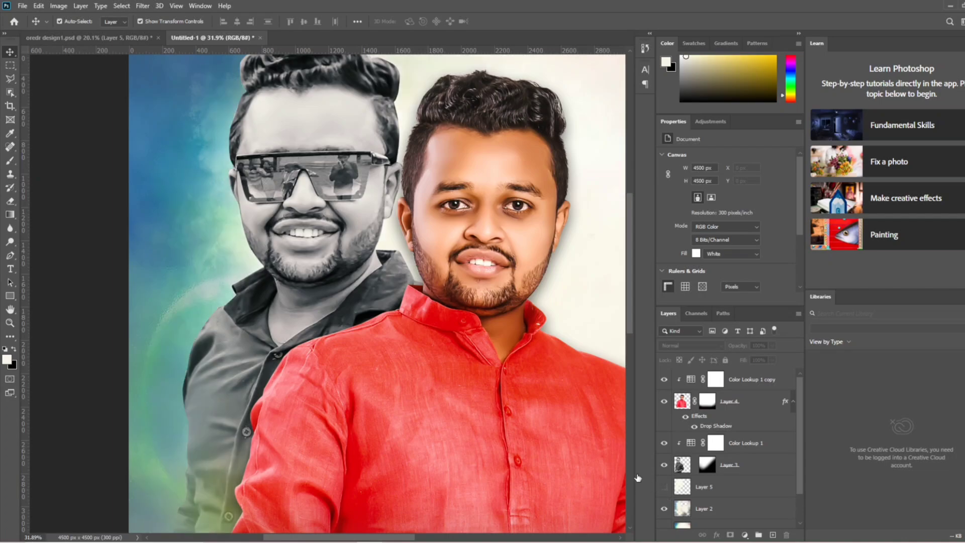
key("ctrl+0")
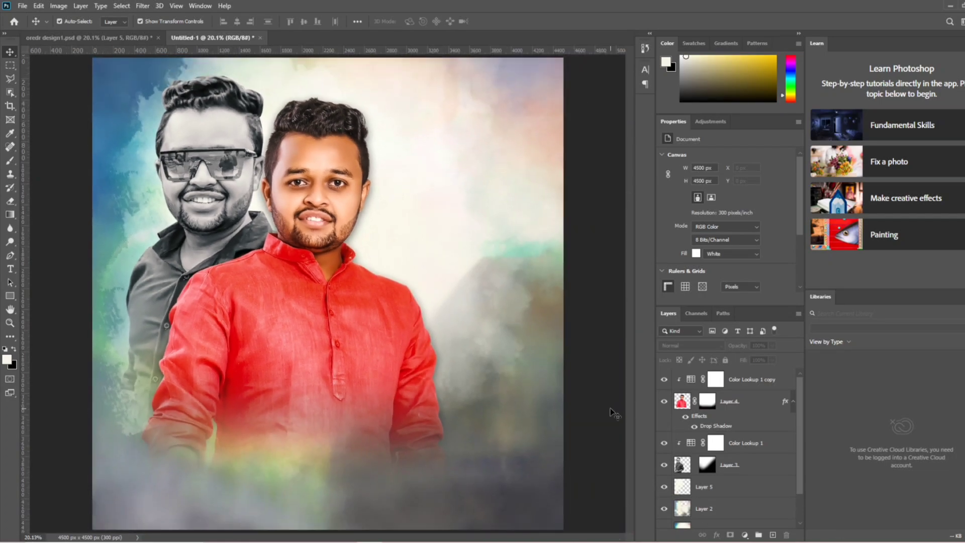
- Copy the white watercolour splash layer from oredr design1.psd into Untitled-1
left_click(88, 38)
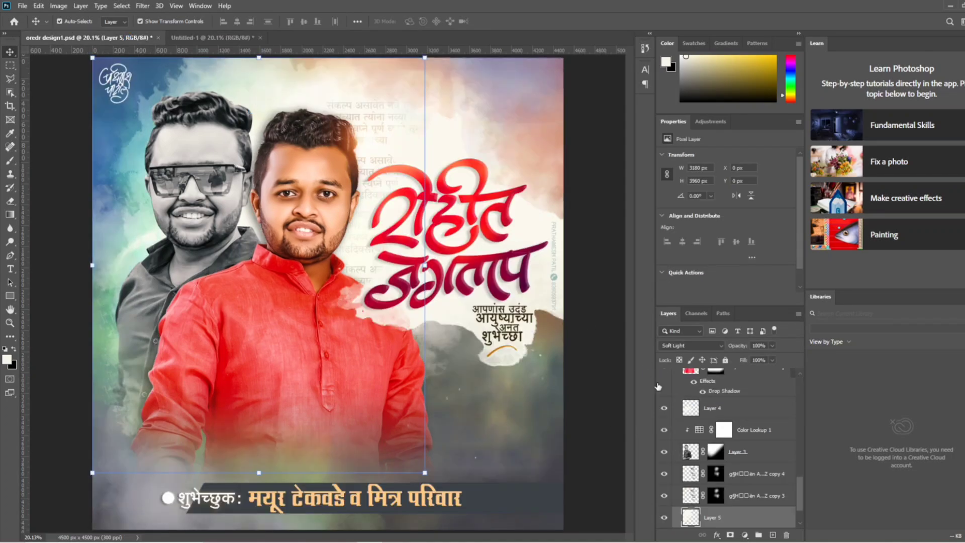
scroll(714, 443, "down", 2)
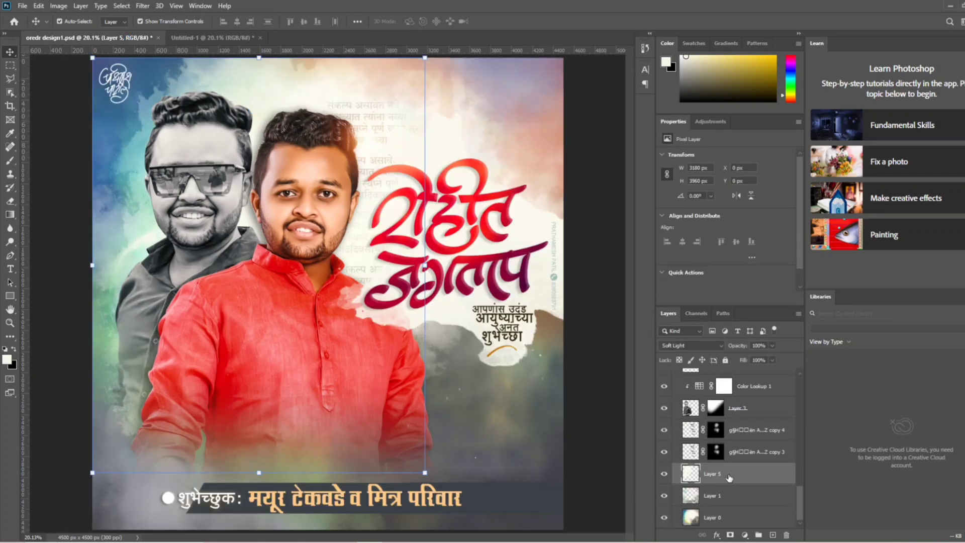
scroll(740, 474, "up", 2)
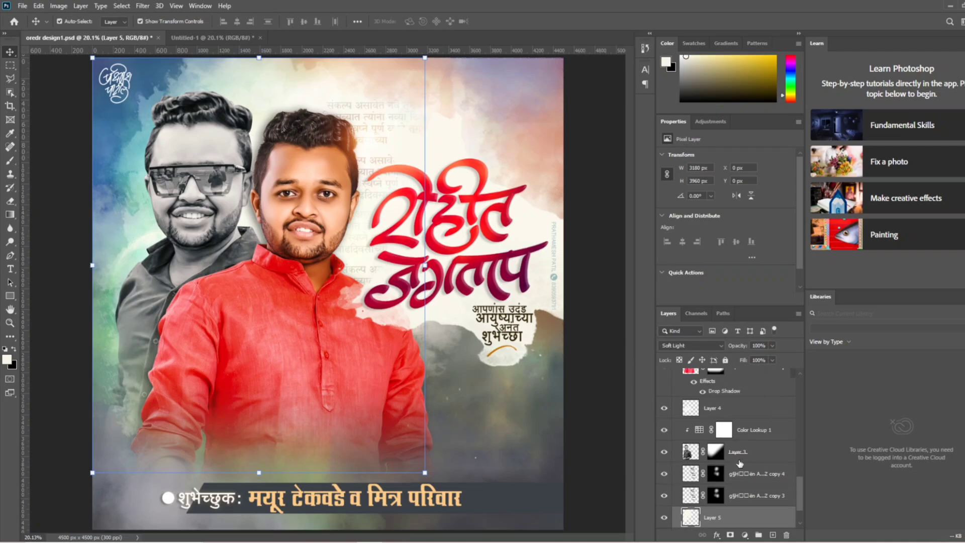
left_click_drag(712, 417, 447, 232)
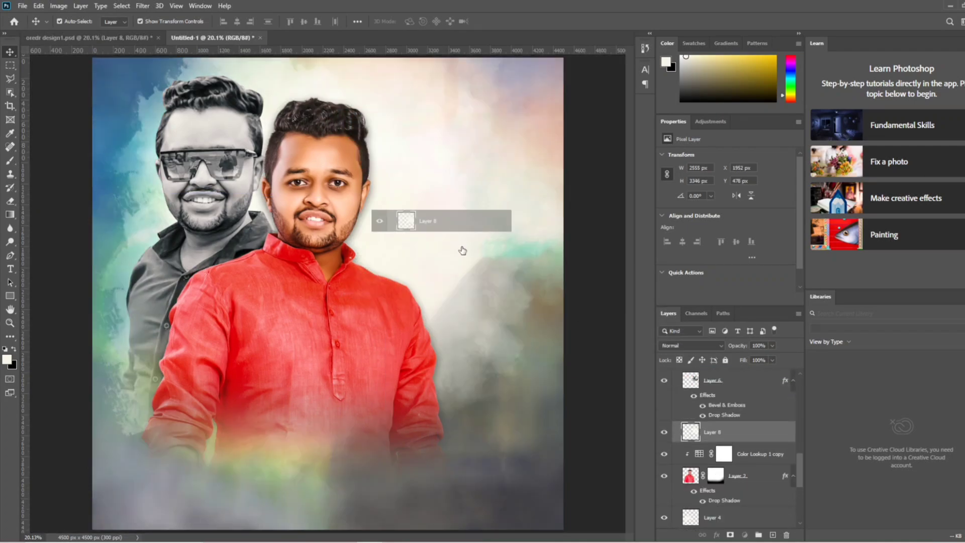
left_click_drag(463, 249, 461, 254)
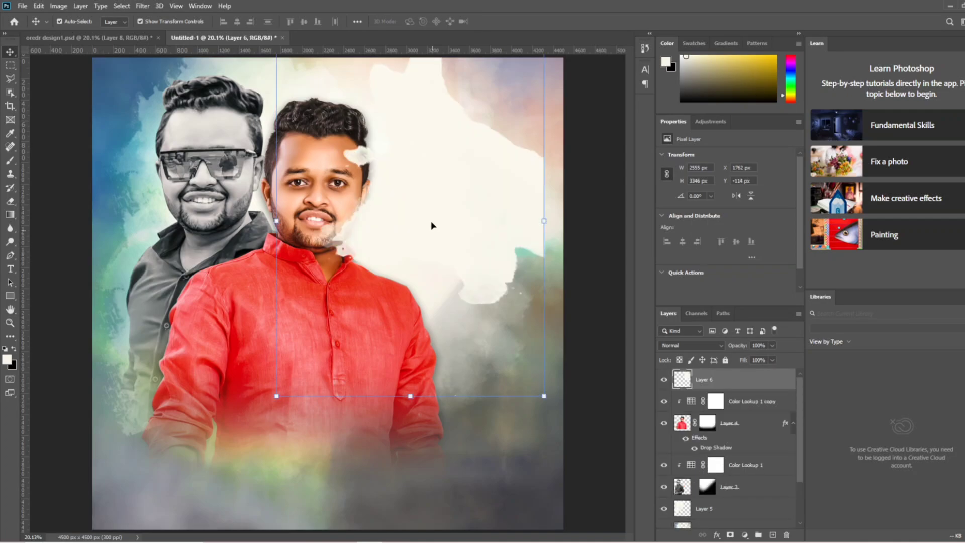
- Move the white splash down-right beside the red-shirt man and commit the transform
key("ctrl+t")
mouse_move(425, 210)
left_mouse_down()
mouse_move(452, 272)
mouse_move(441, 293)
left_mouse_up()
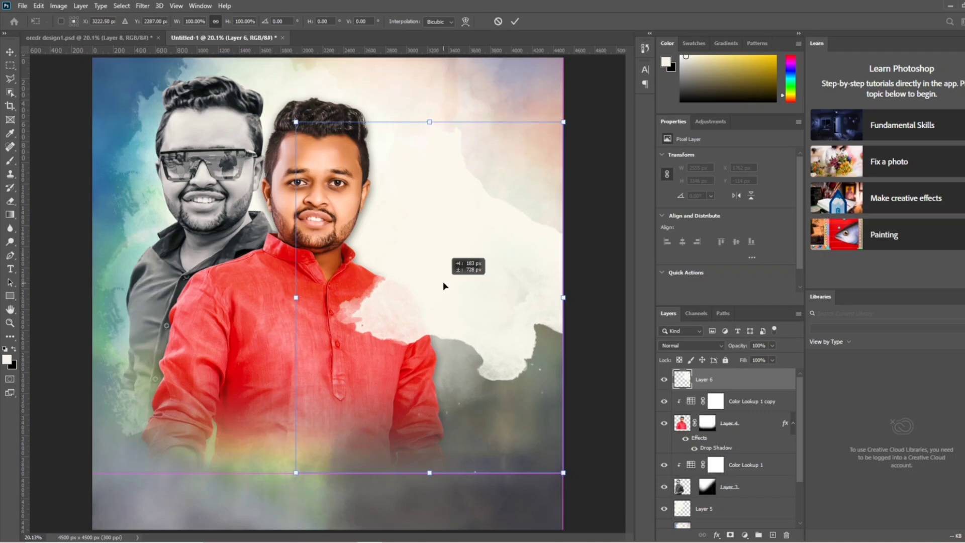
left_click_drag(444, 286, 445, 284)
left_click(583, 330)
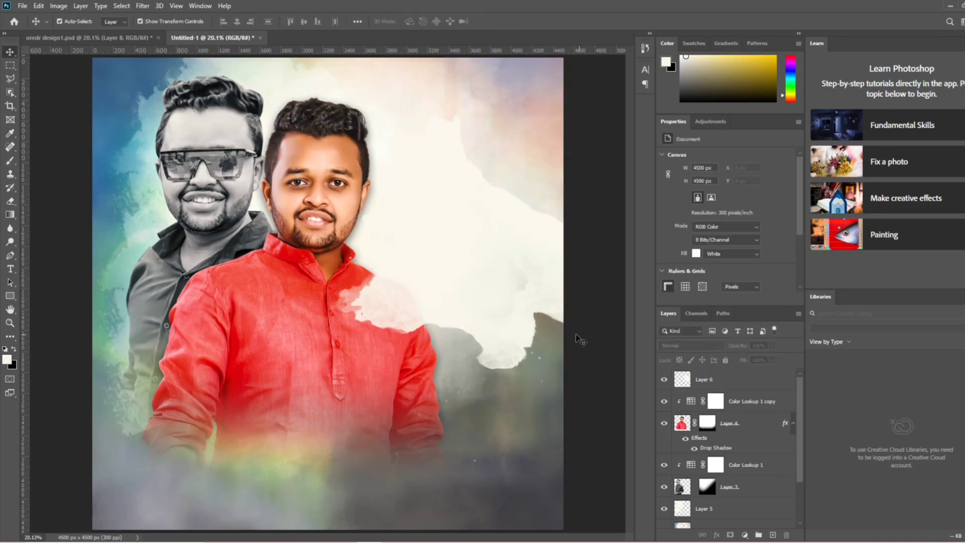
scroll(505, 208, "up", 2)
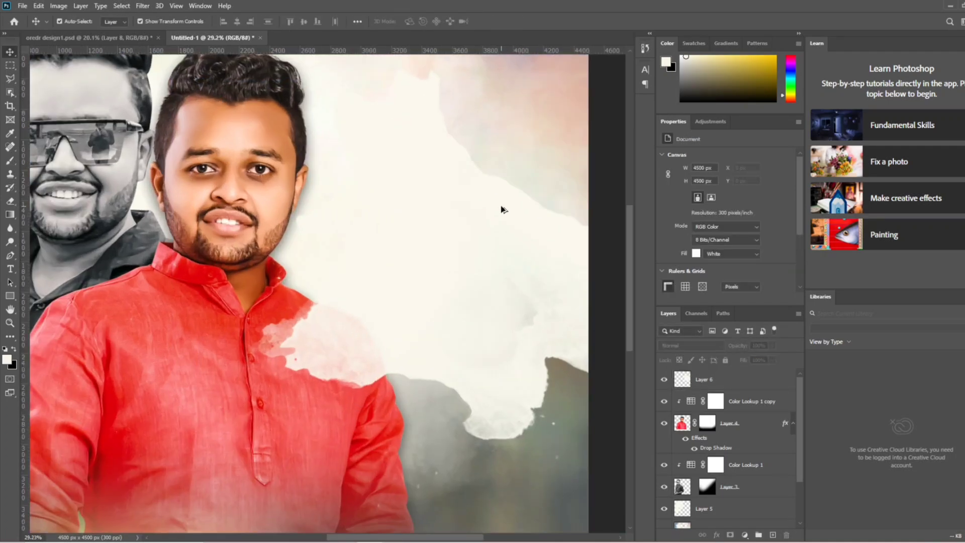
scroll(503, 209, "down", 2)
scroll(334, 254, "up", 2)
scroll(453, 306, "up", 2)
scroll(351, 344, "down", 1)
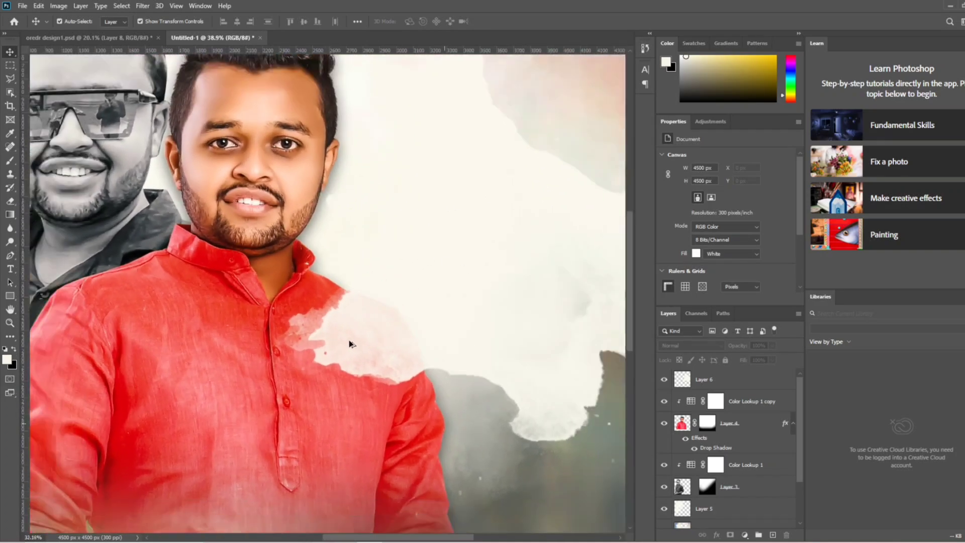
scroll(350, 344, "down", 3)
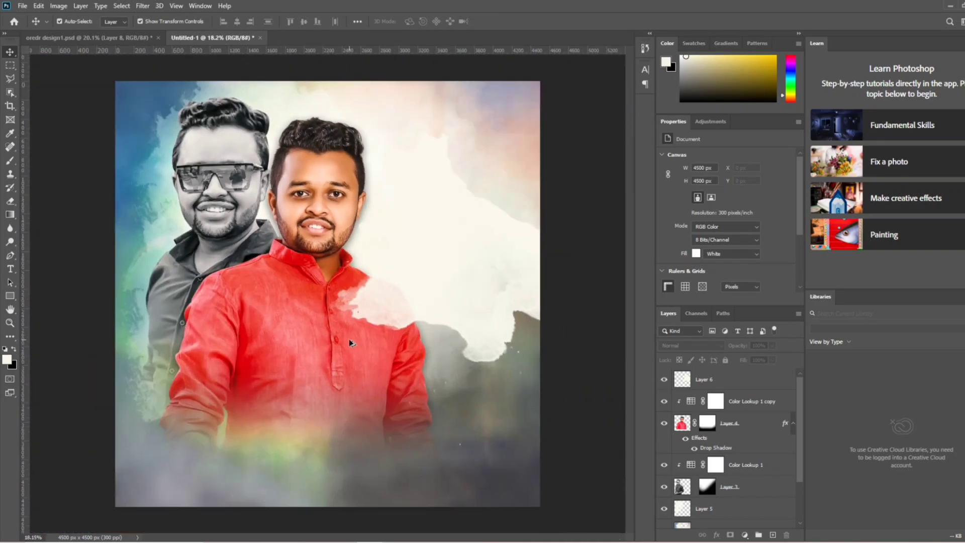
- Copy the calligraphic name title layer from the reference poster into Untitled-1
left_click(64, 36)
scroll(455, 250, "up", 2)
scroll(375, 282, "up", 1)
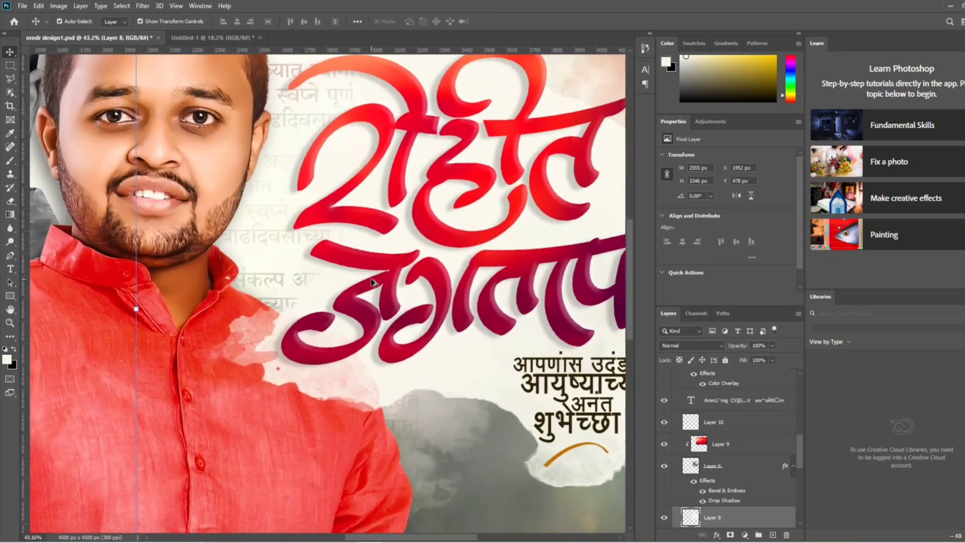
scroll(362, 289, "up", 1)
scroll(352, 302, "up", 1)
scroll(295, 357, "up", 1)
scroll(296, 357, "down", 1)
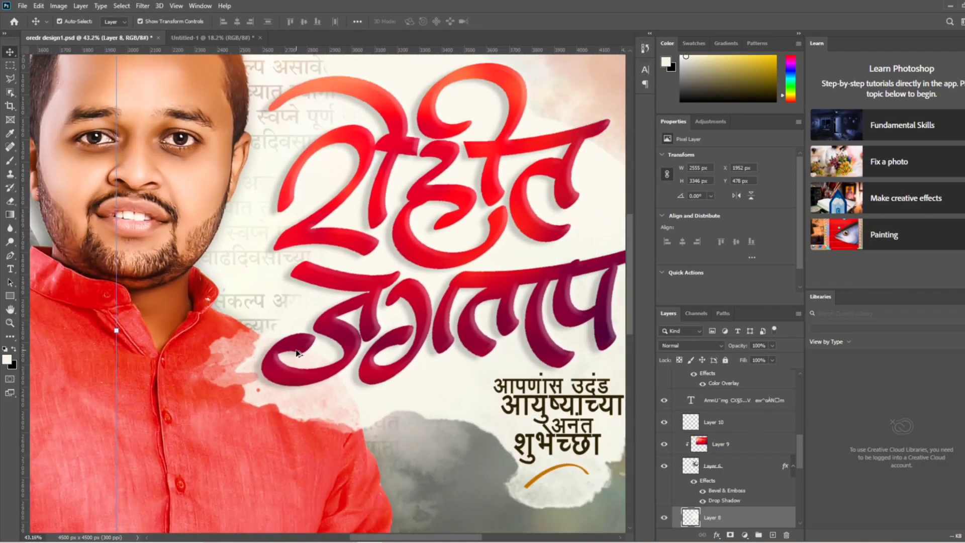
scroll(299, 352, "down", 1)
scroll(304, 345, "down", 2)
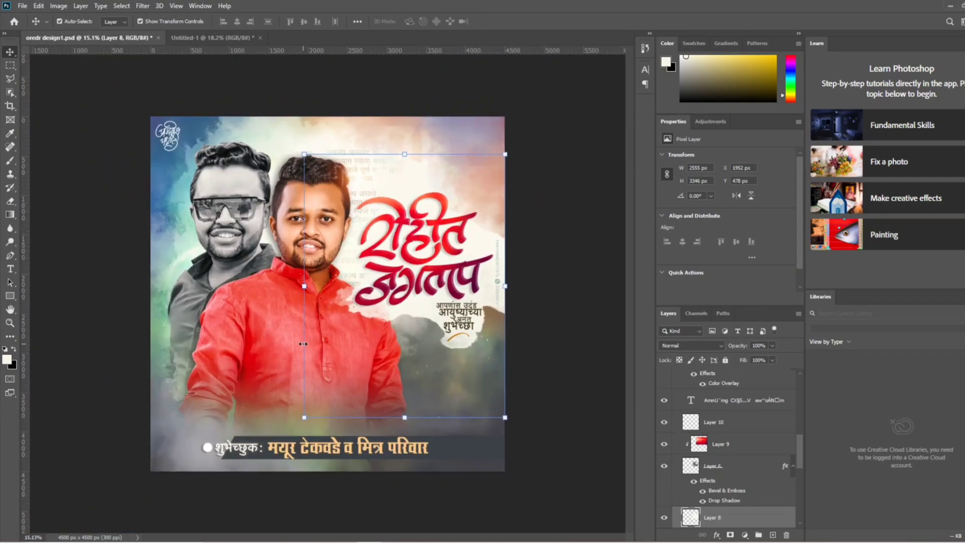
scroll(303, 342, "up", 1)
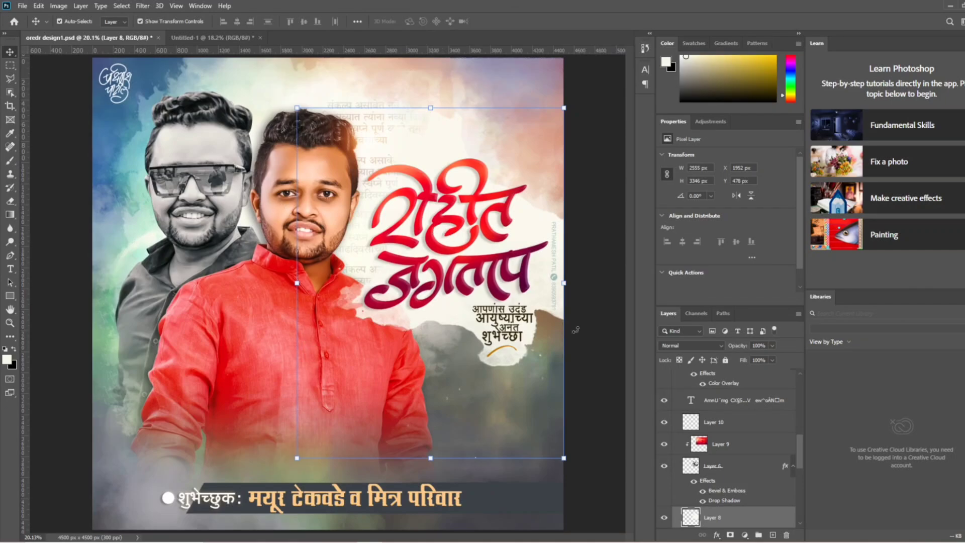
left_click(744, 475)
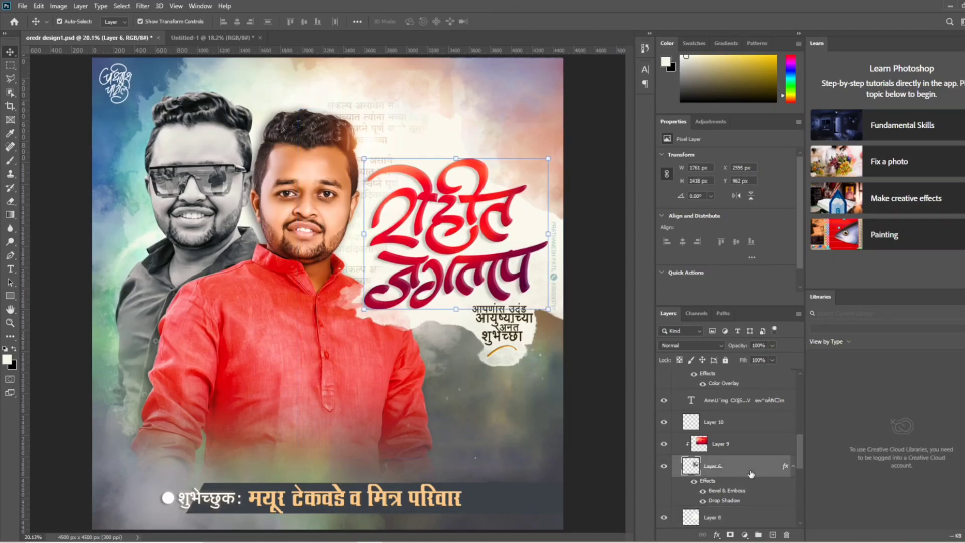
mouse_move(752, 475)
left_mouse_down()
mouse_move(442, 201)
mouse_move(474, 240)
left_mouse_up()
- Place the title beside the man's face with Free Transform, then select Layer 7
key("ctrl+t")
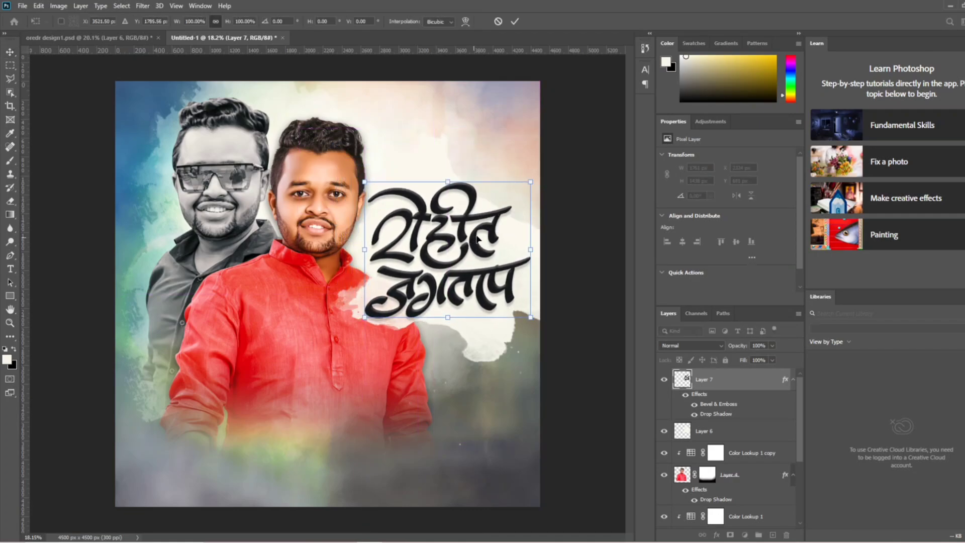
key("Return")
left_click(556, 250)
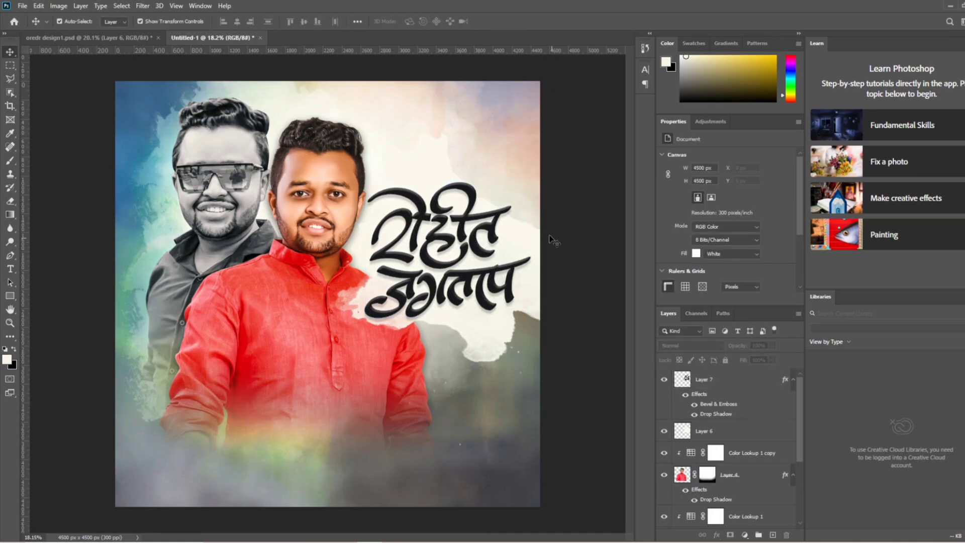
scroll(548, 242, "up", 2)
scroll(535, 228, "up", 2)
scroll(500, 273, "up", 3)
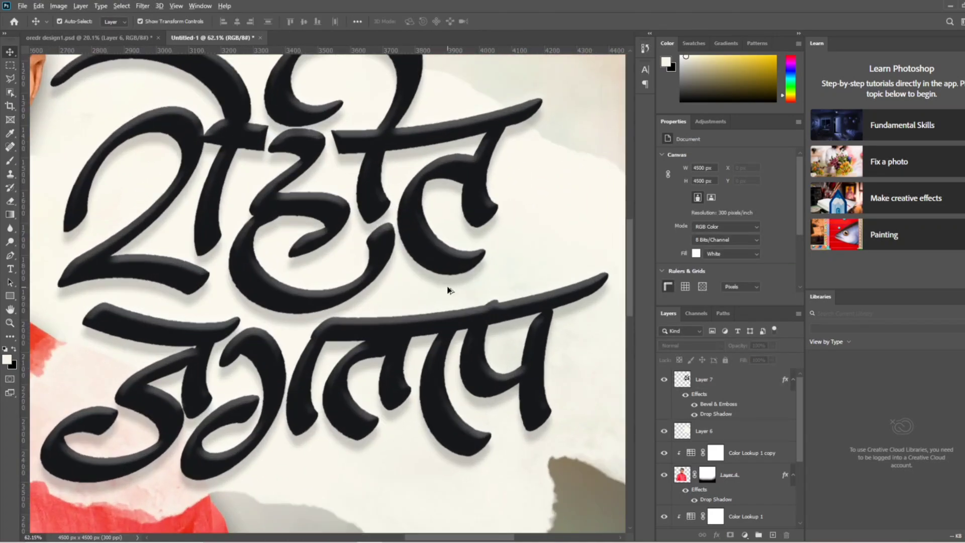
scroll(448, 288, "down", 1)
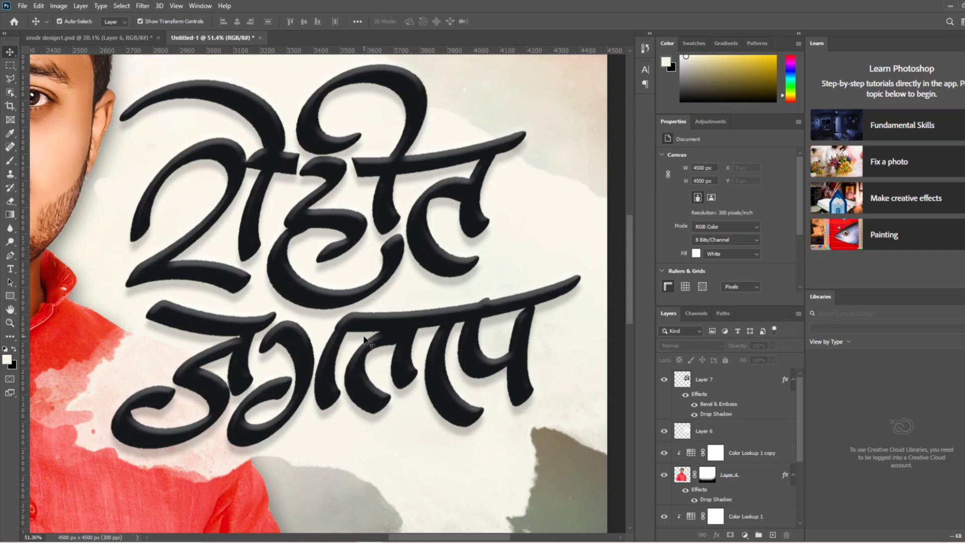
left_click(783, 380)
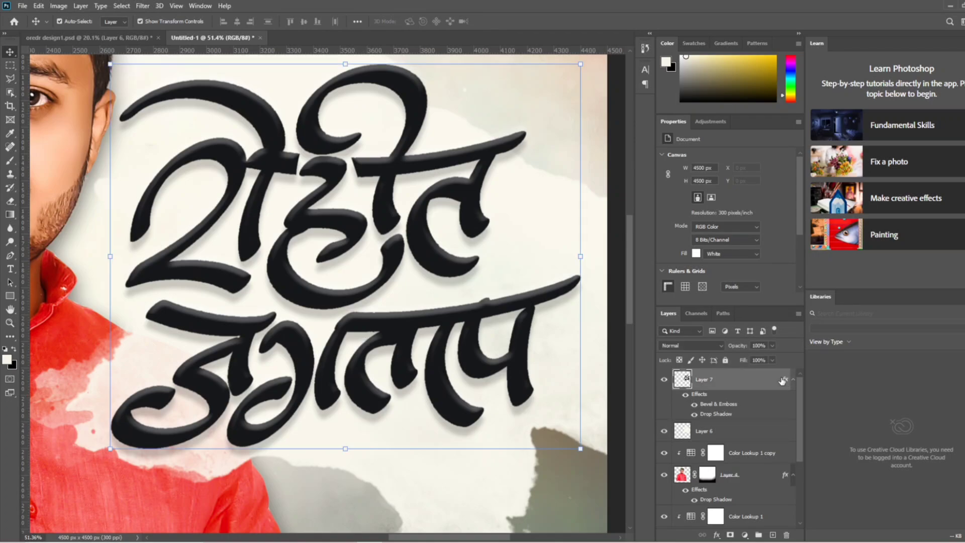
- Review Layer 7's Bevel & Emboss settings (188% depth, 49 px size) in Layer Style
double_click(783, 381)
left_click(602, 181)
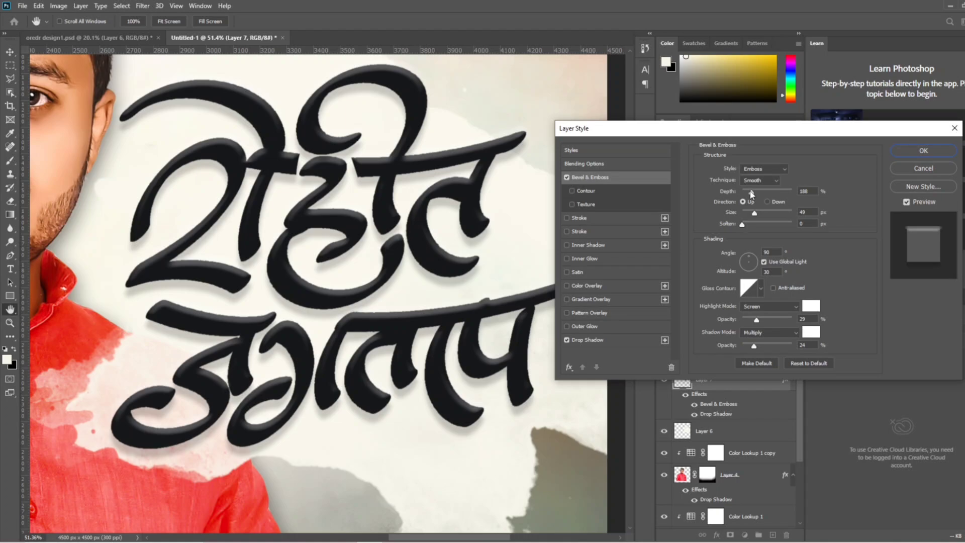
left_click(754, 209)
left_click(754, 344)
left_click(754, 300)
left_click(762, 171)
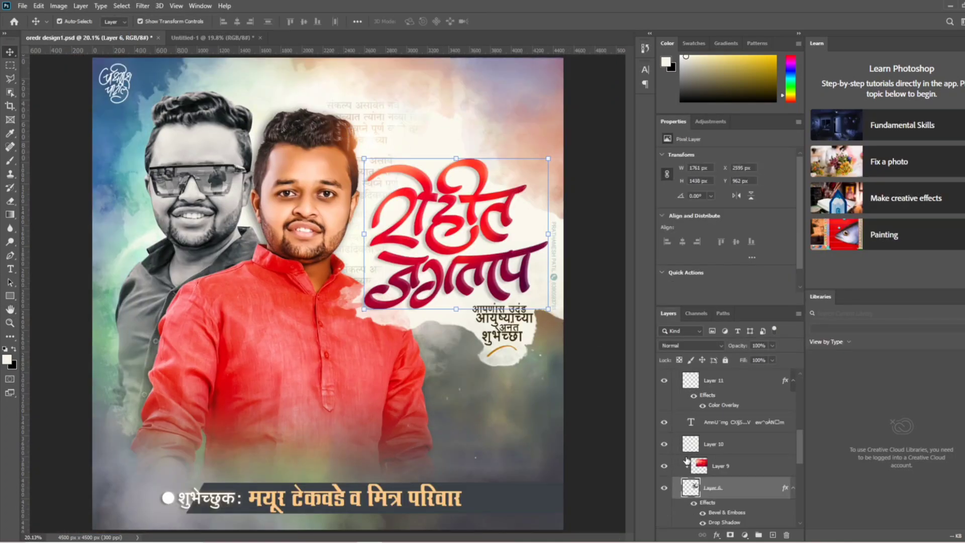
- Copy the red watercolour texture layer from the reference poster into Untitled-1
left_click(718, 471)
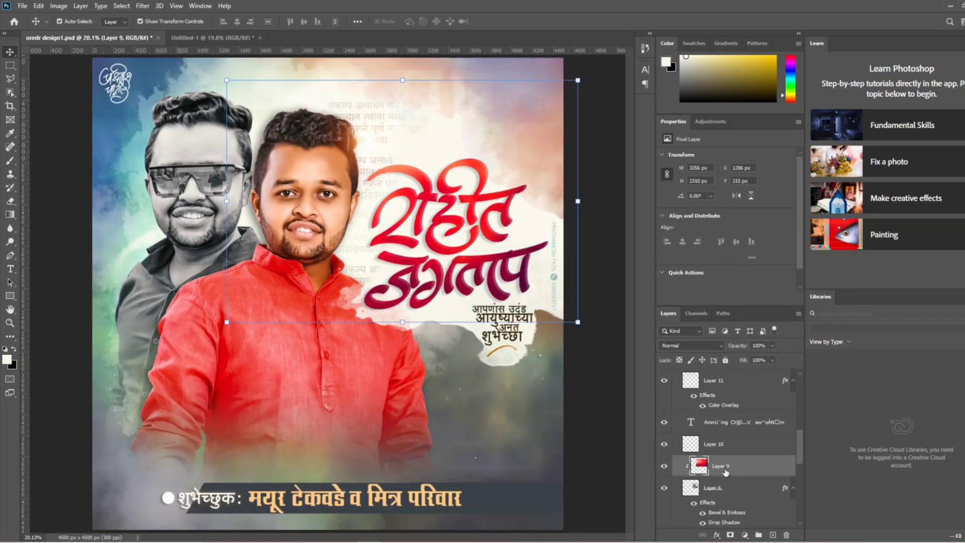
left_click_drag(726, 472, 197, 40)
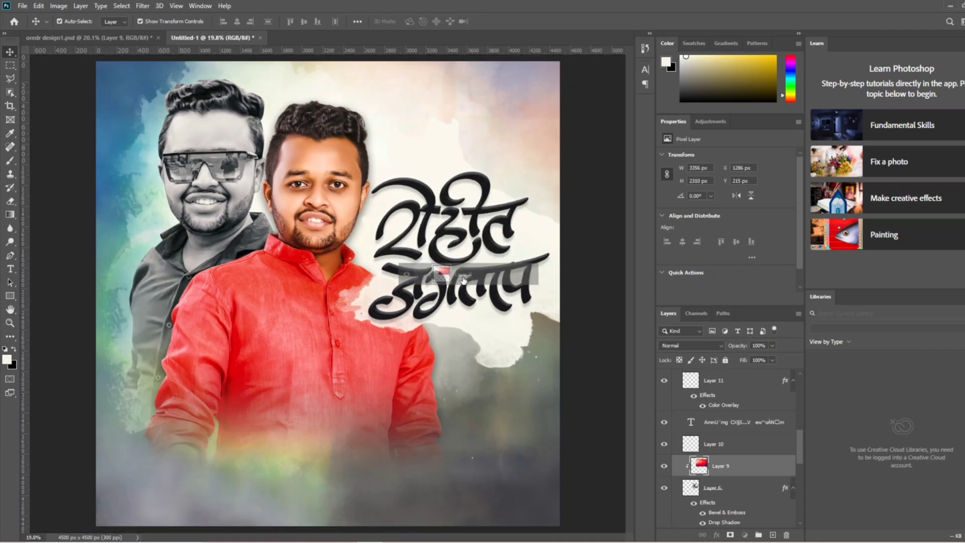
left_click_drag(196, 40, 494, 300)
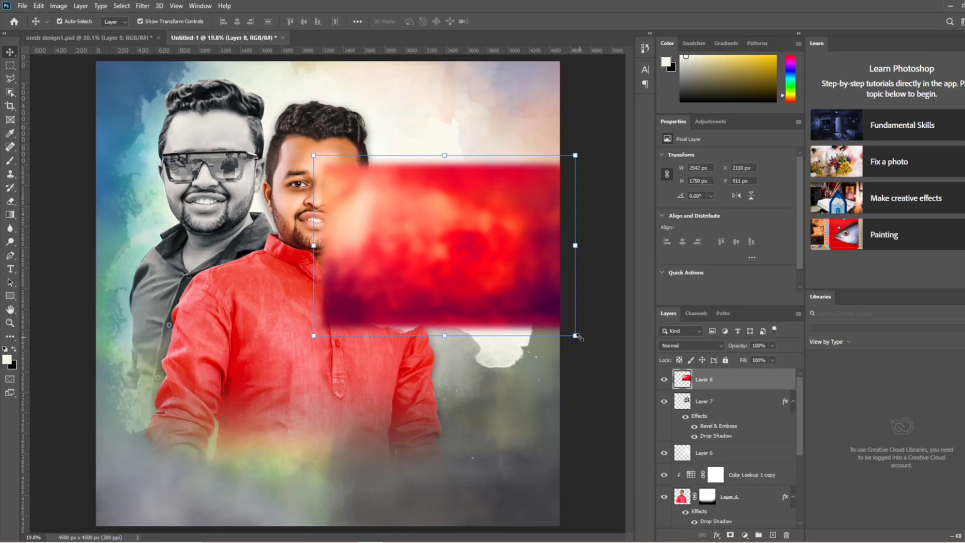
- Clip red texture Layer 8 to the name title and fit the canvas on screen
right_click(716, 385)
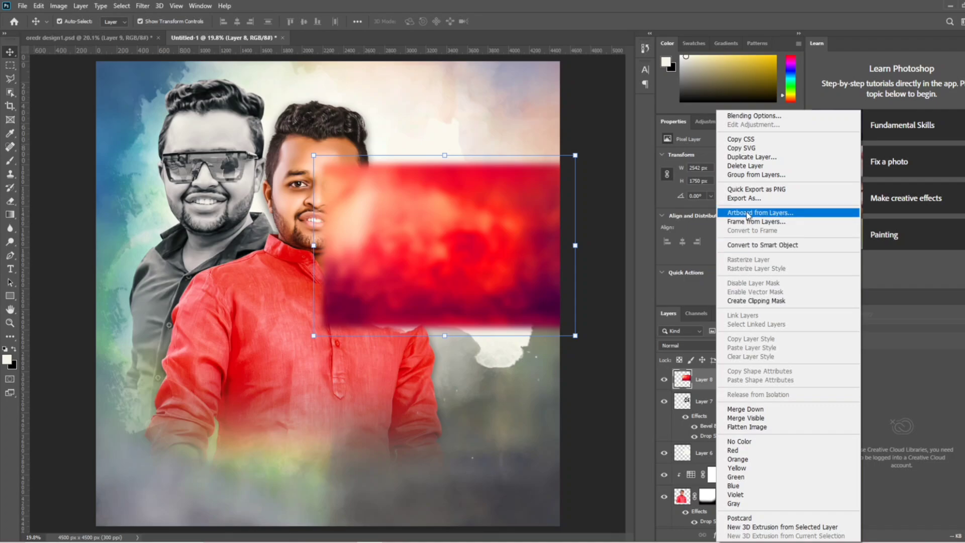
left_click(752, 303)
left_click(612, 358)
scroll(471, 274, "up", 2)
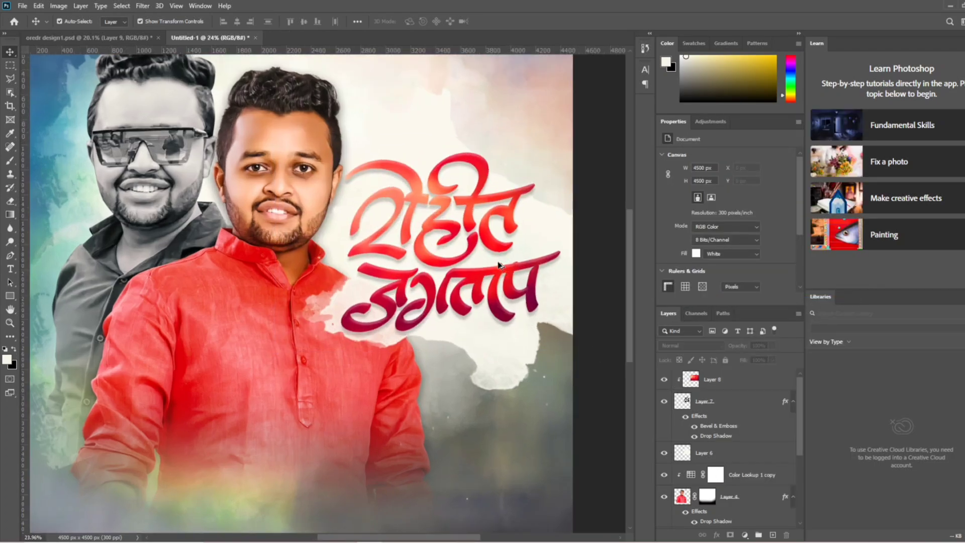
scroll(427, 307, "down", 2)
scroll(426, 297, "up", 1)
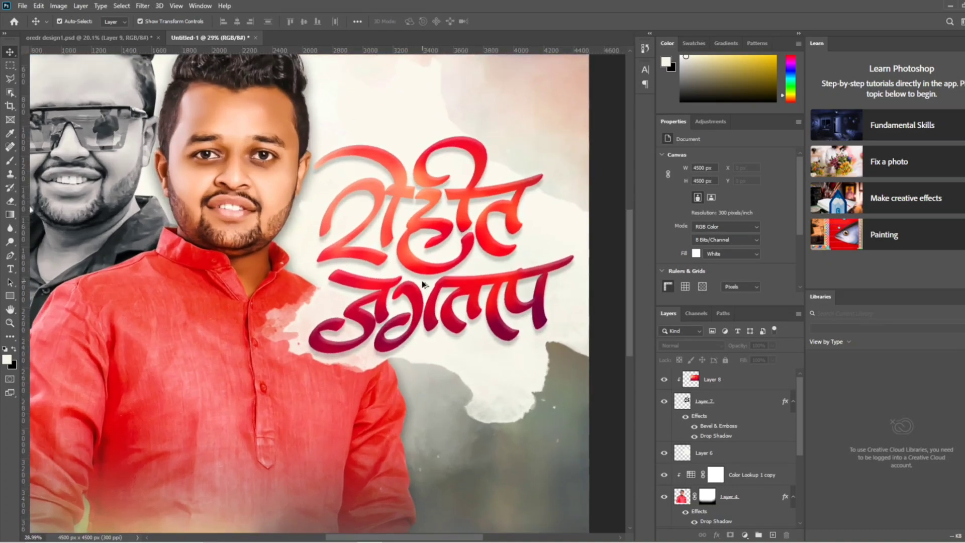
scroll(426, 287, "up", 1)
scroll(423, 278, "down", 2)
key("ctrl+0")
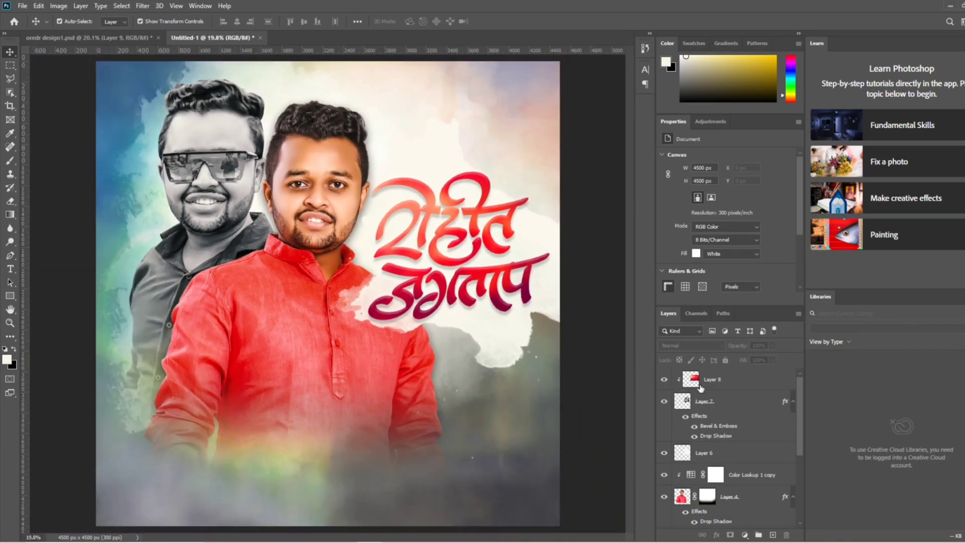
scroll(501, 302, "down", 1)
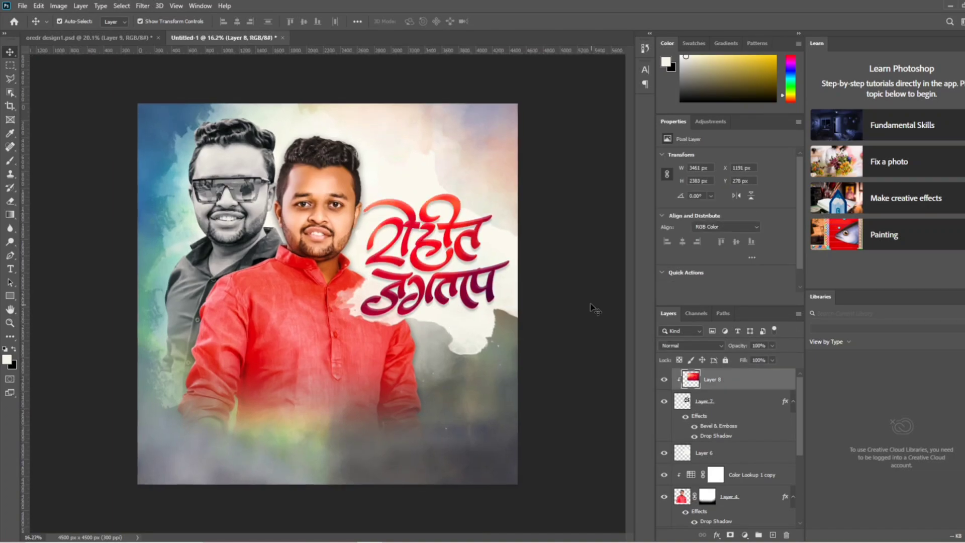
- Copy the Marathi greeting text layer from the reference poster into Untitled-1
left_click(92, 38)
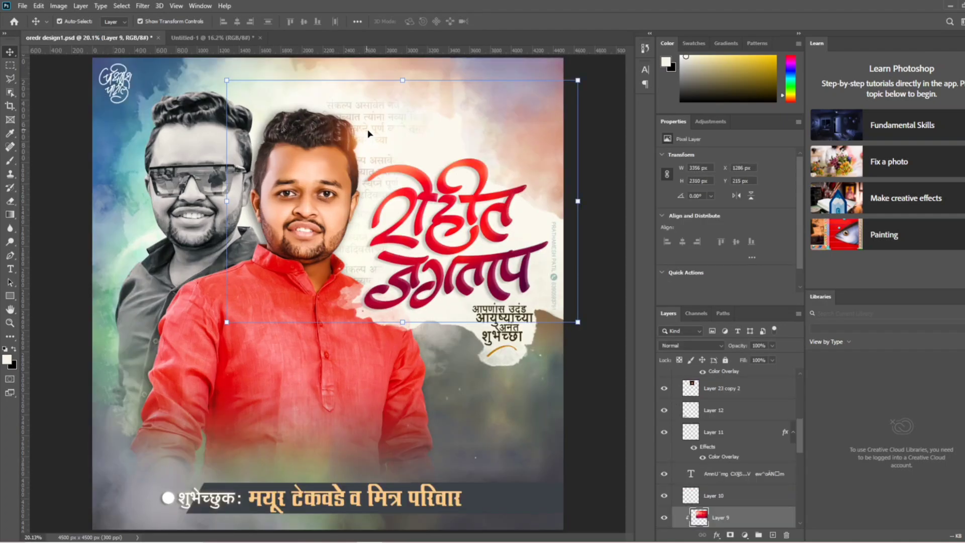
scroll(720, 471, "down", 2)
scroll(720, 473, "down", 2)
scroll(721, 475, "down", 2)
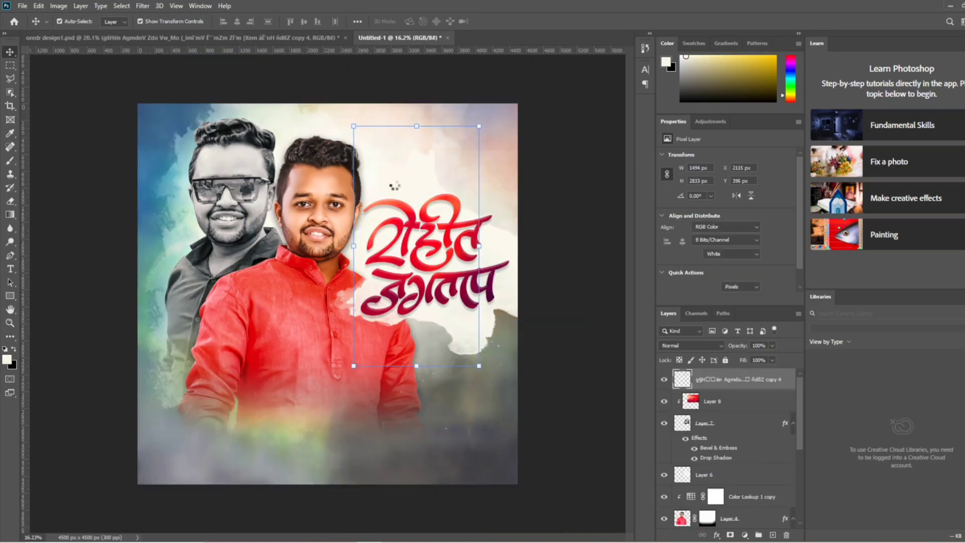
left_click_drag(738, 501, 482, 138)
scroll(481, 139, "up", 3)
scroll(452, 126, "up", 2)
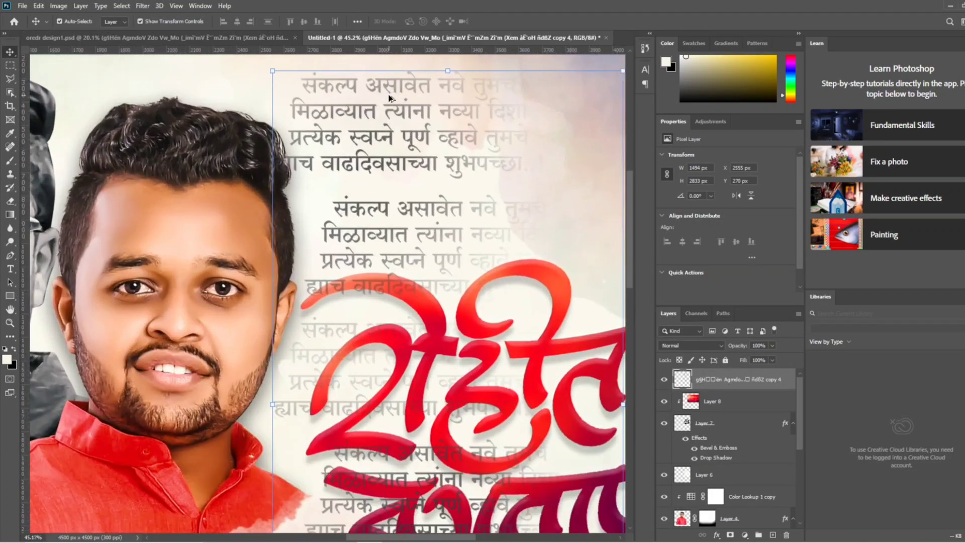
scroll(405, 104, "up", 1)
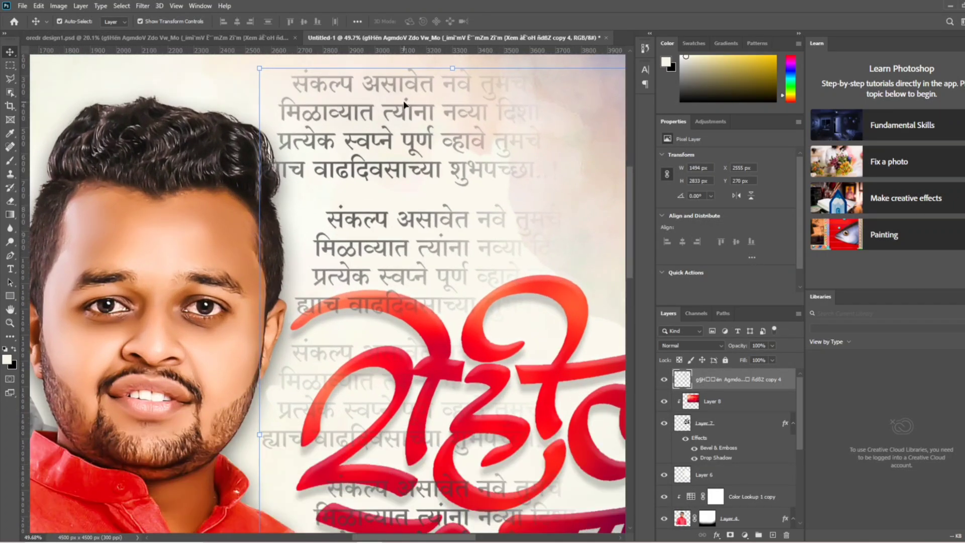
scroll(405, 105, "down", 1)
scroll(409, 111, "down", 1)
scroll(412, 120, "down", 1)
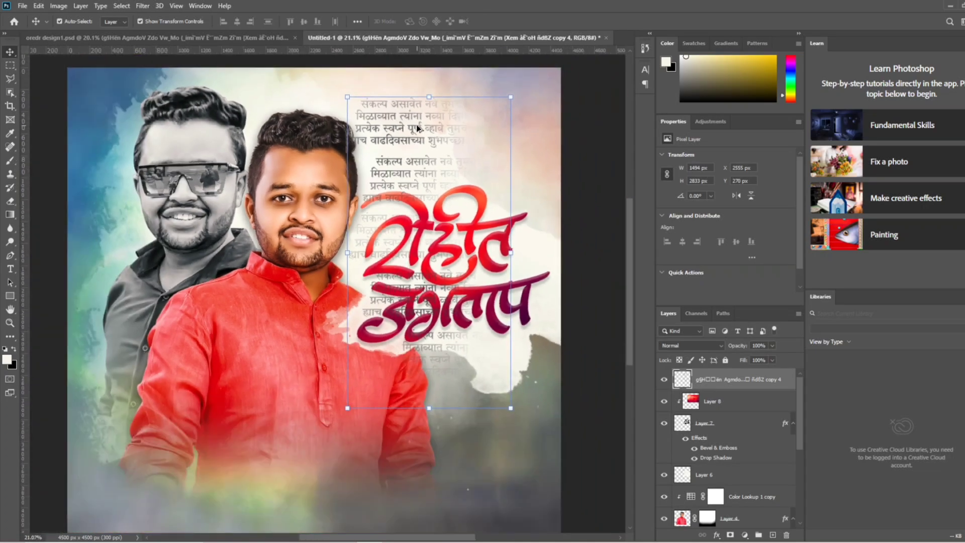
scroll(417, 128, "down", 1)
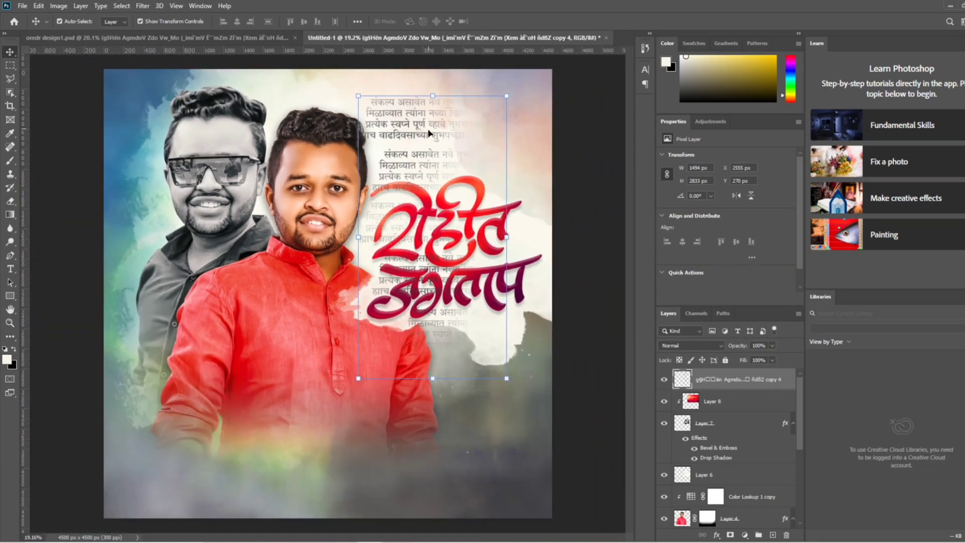
mouse_move(429, 139)
left_mouse_down()
mouse_move(411, 146)
mouse_move(438, 142)
left_mouse_up()
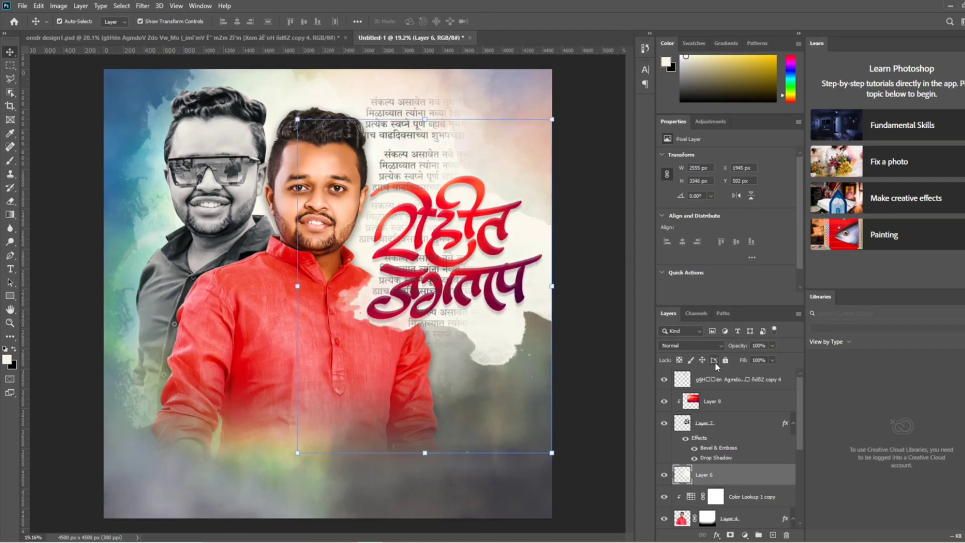
- Shift the greeting text left and move it below Layer 3, behind the portrait
left_click(730, 387)
key("ctrl+t")
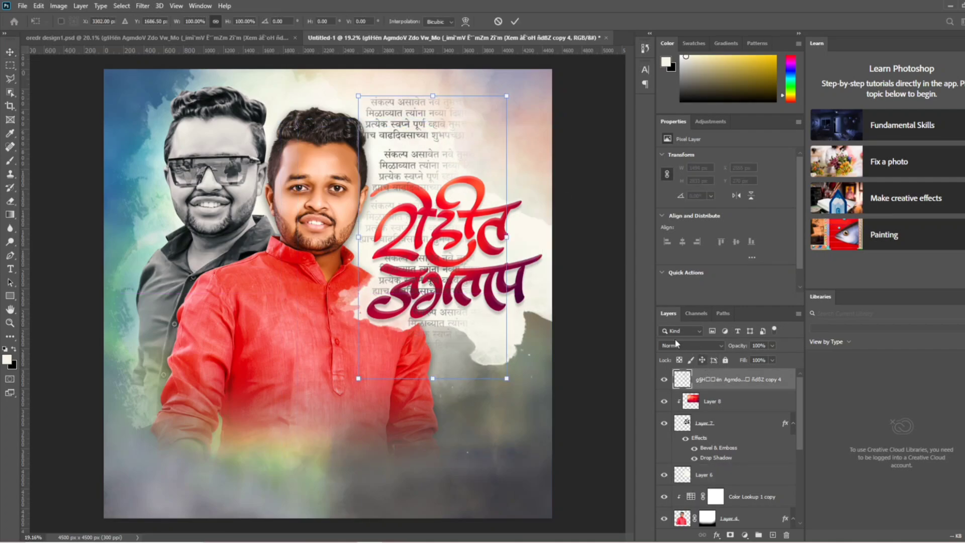
left_click_drag(420, 152, 385, 156)
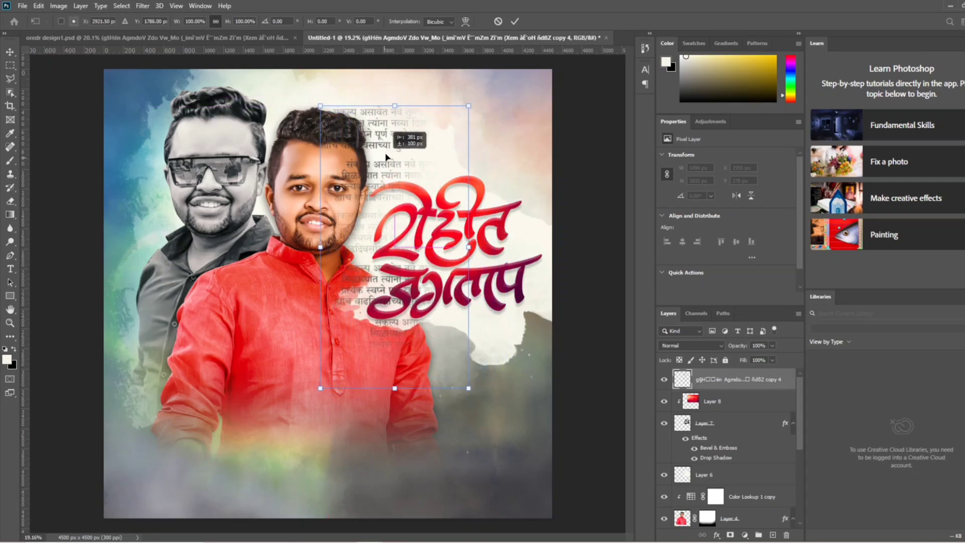
left_click_drag(722, 387, 709, 527)
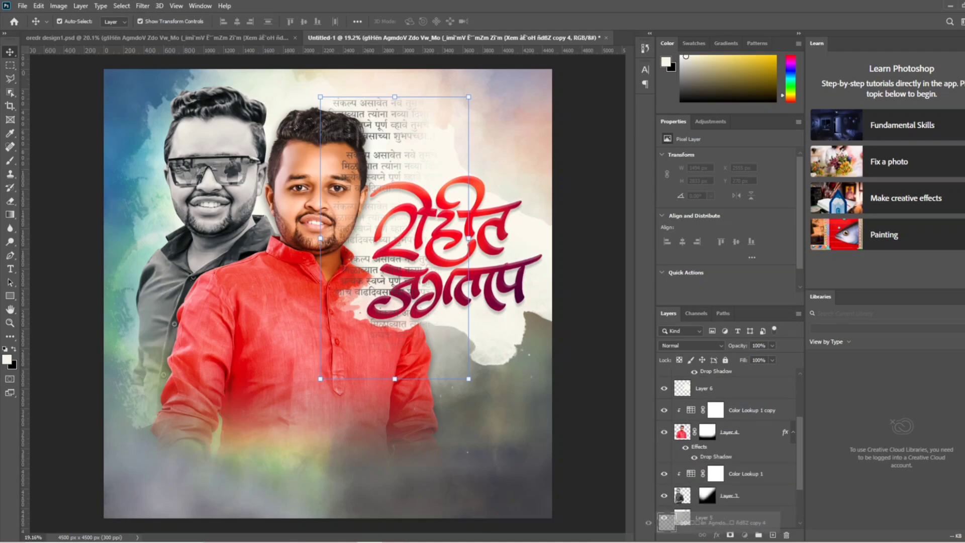
left_click_drag(709, 527, 709, 472)
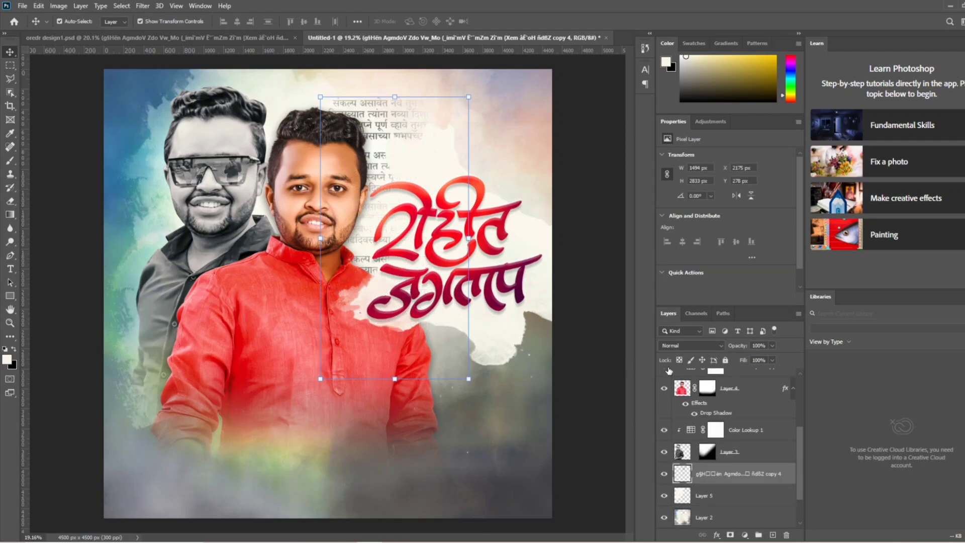
- Give the greeting text 100% opacity and Soft Light blend, then return to the reference poster
left_click(773, 358)
left_click_drag(758, 362, 777, 360)
left_click(692, 346)
left_click(699, 345)
left_click(688, 422)
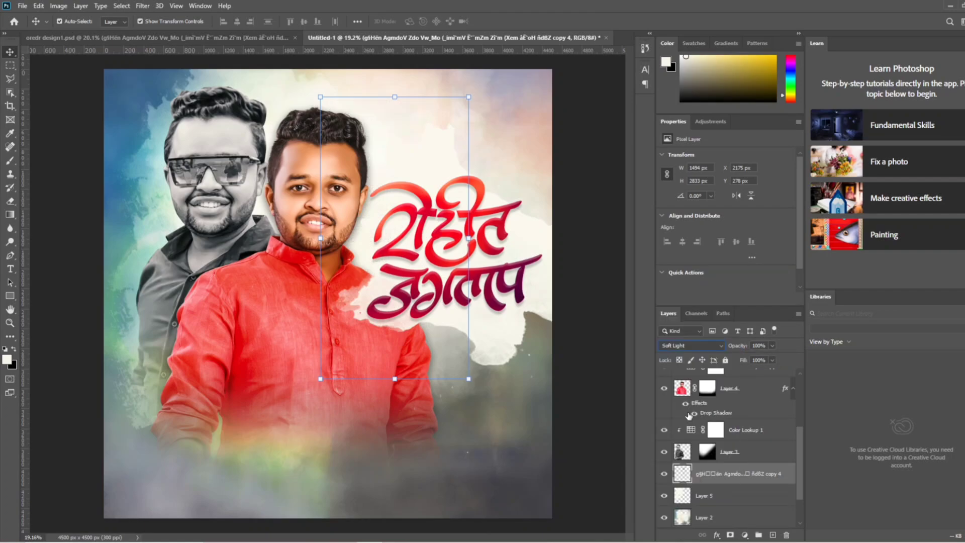
left_click(87, 38)
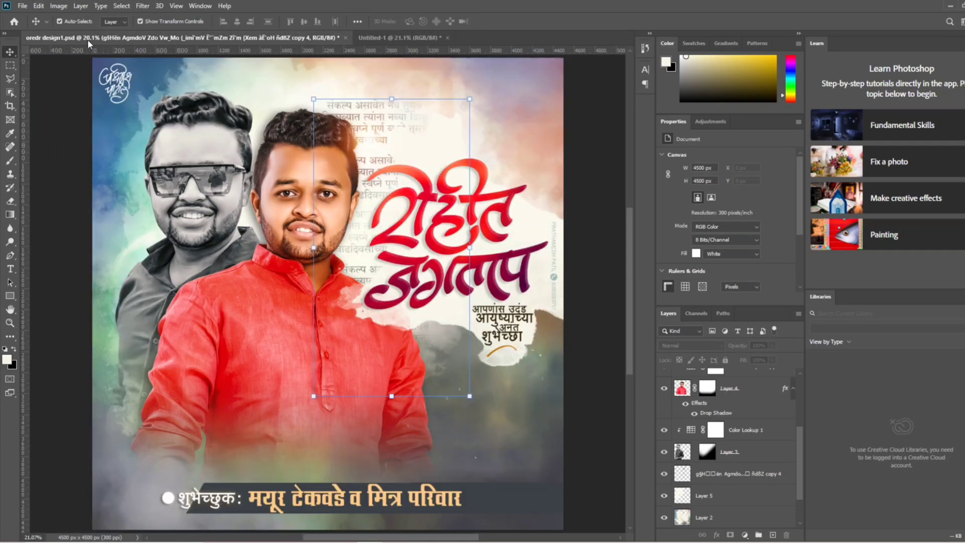
- Copy Layer 23 copy 2, the second Marathi verse block, into Untitled-1
scroll(781, 412, "up", 3)
scroll(781, 412, "up", 2)
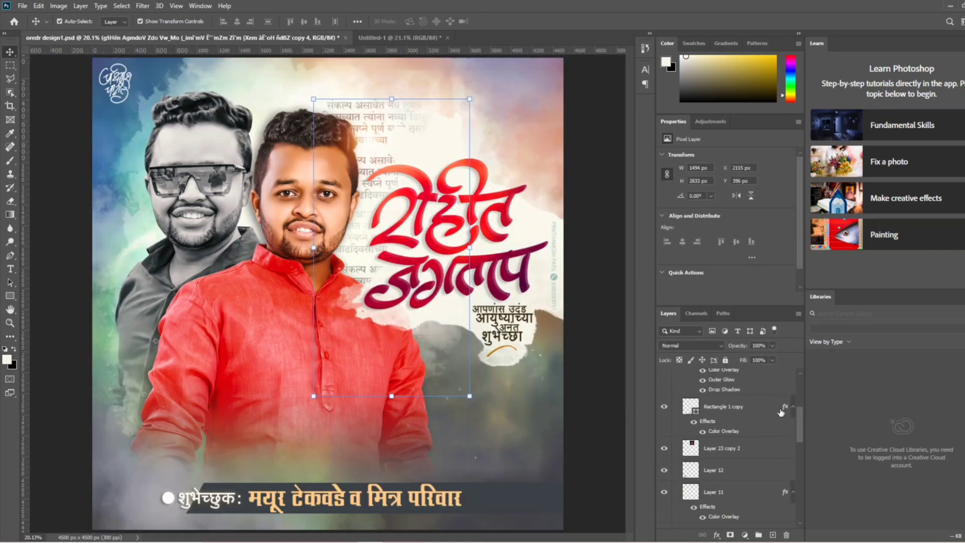
scroll(781, 412, "down", 2)
scroll(780, 413, "down", 2)
scroll(781, 412, "down", 2)
scroll(780, 410, "down", 2)
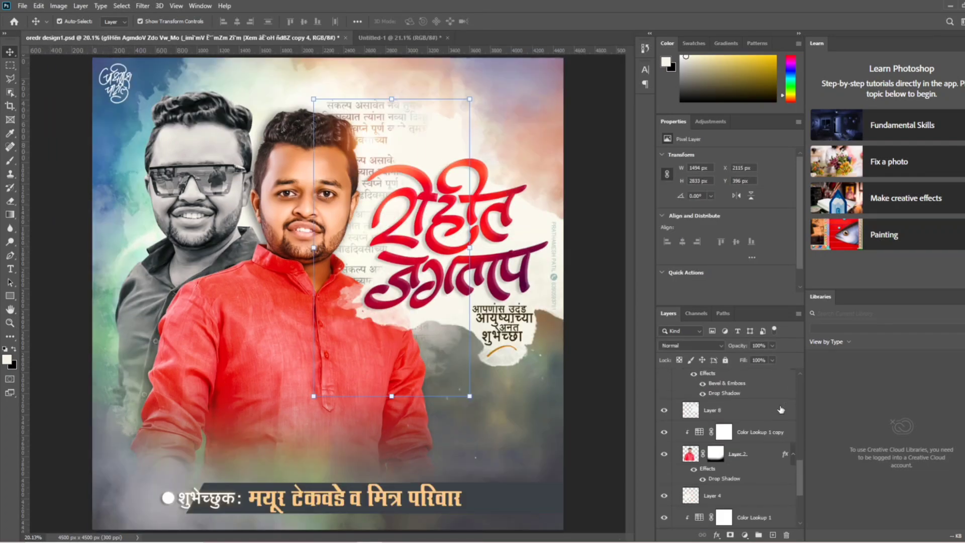
scroll(781, 409, "down", 2)
scroll(781, 409, "up", 3)
scroll(781, 407, "up", 3)
scroll(782, 405, "up", 2)
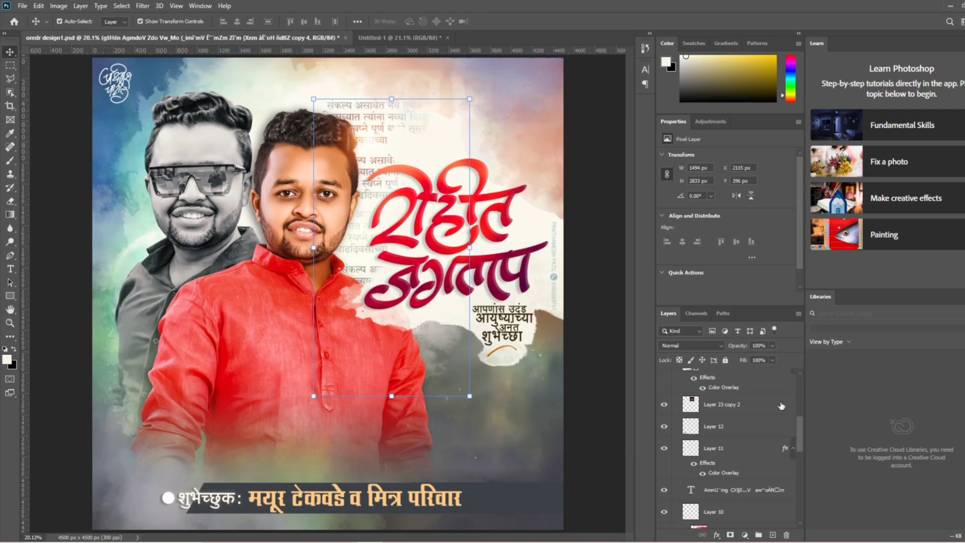
mouse_move(769, 404)
left_mouse_down()
mouse_move(293, 72)
mouse_move(400, 160)
left_mouse_up()
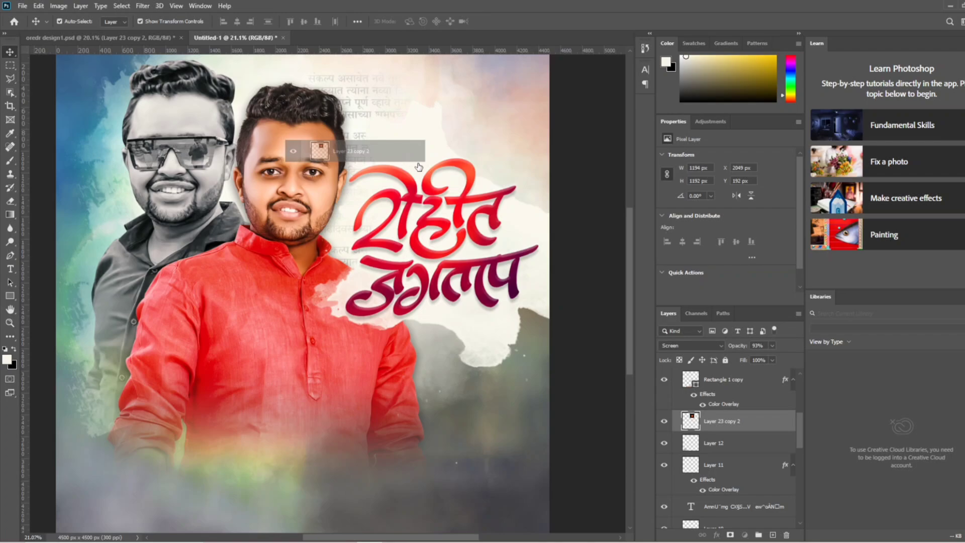
- Move Layer 23 copy 2 up and left near the front man's head
scroll(414, 164, "down", 3)
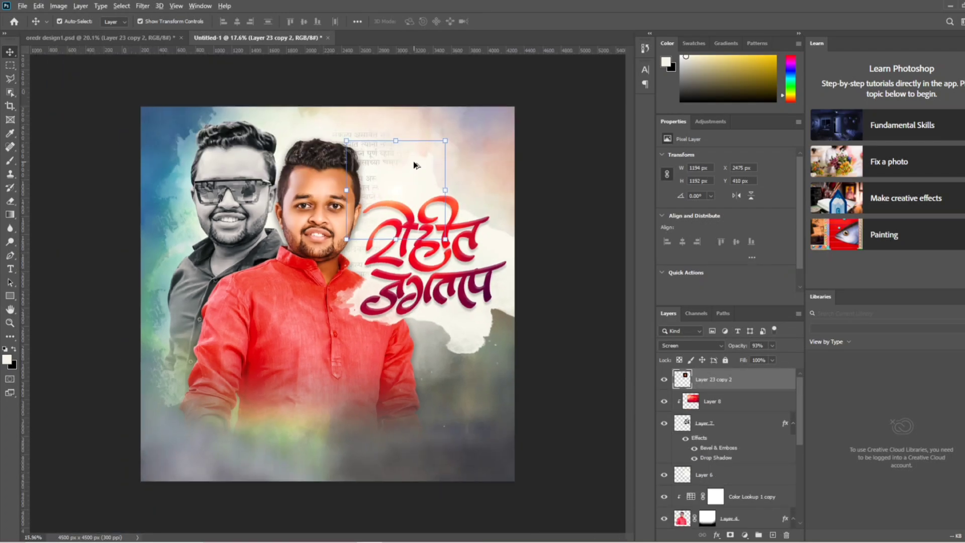
scroll(415, 165, "down", 2)
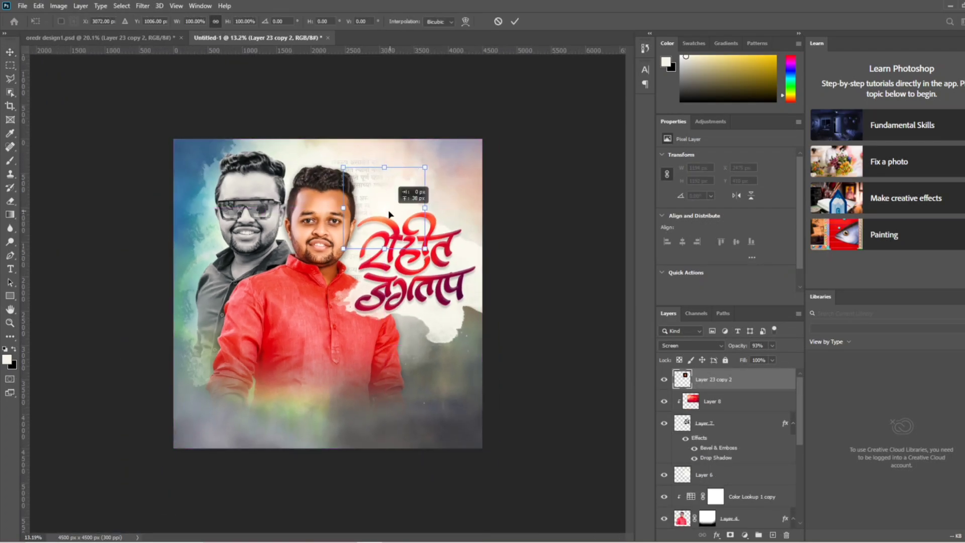
left_click_drag(388, 215, 367, 194)
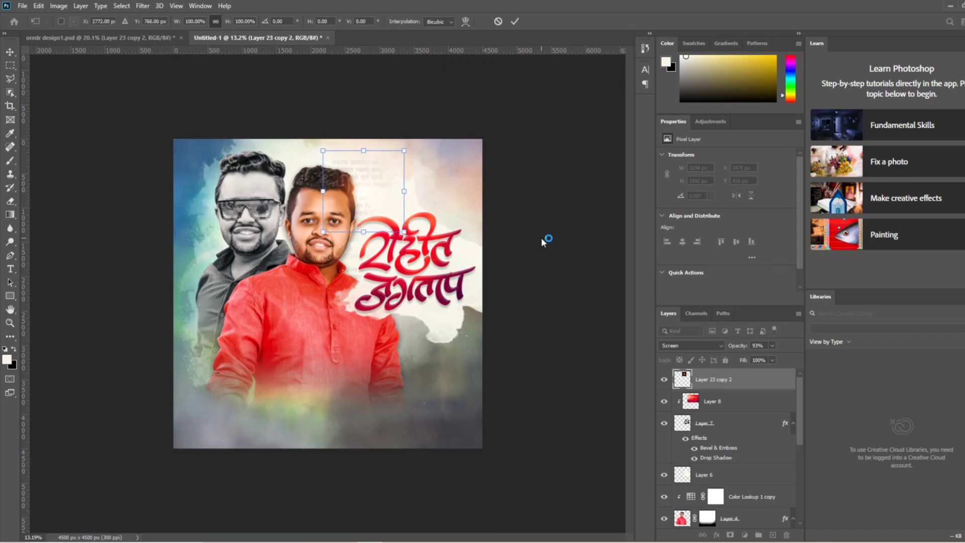
- Commit Layer 23 copy 2 above the red-shirt man's head and review the poster
key("Return")
left_click(553, 247)
scroll(496, 177, "up", 2)
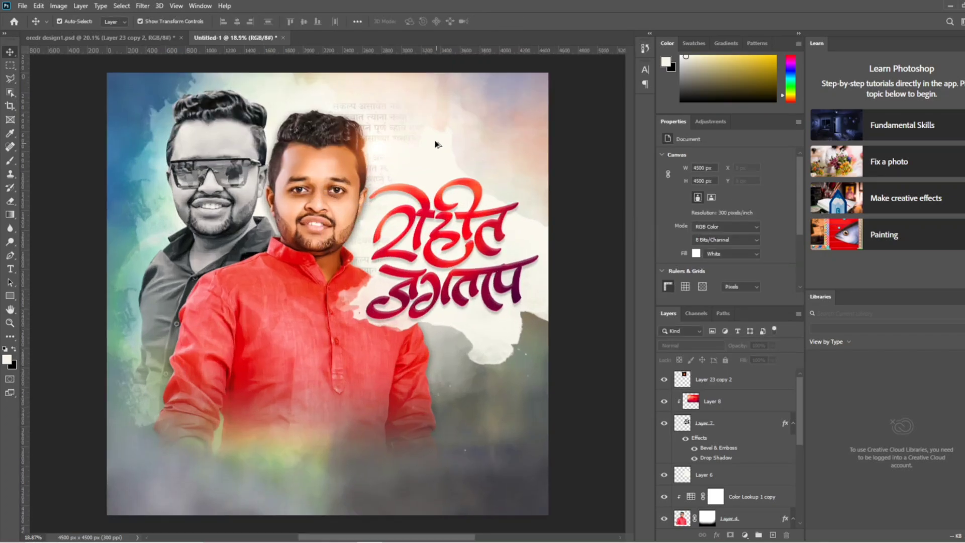
scroll(366, 146, "up", 3)
scroll(302, 125, "up", 2)
scroll(302, 126, "up", 1)
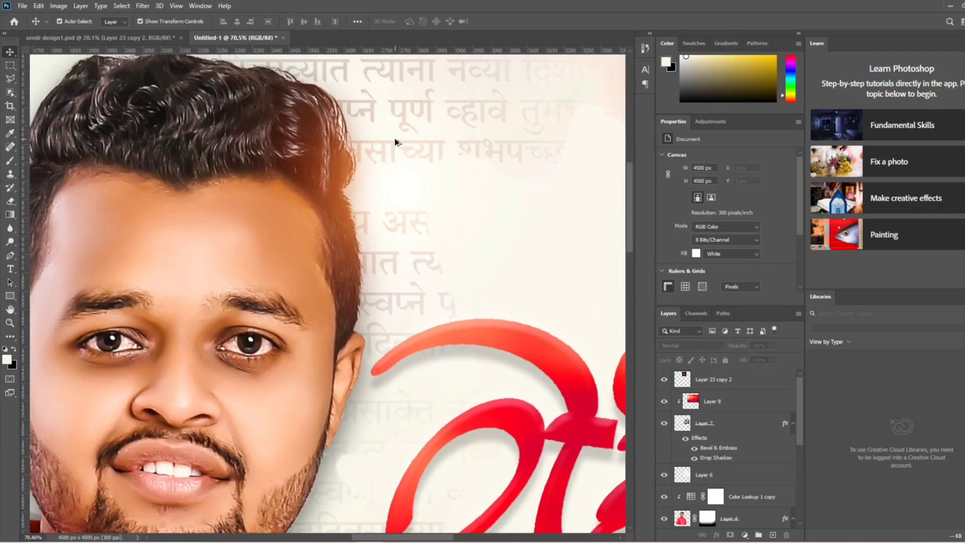
scroll(395, 142, "down", 2)
scroll(352, 191, "down", 1)
scroll(302, 227, "down", 1)
scroll(251, 265, "up", 1)
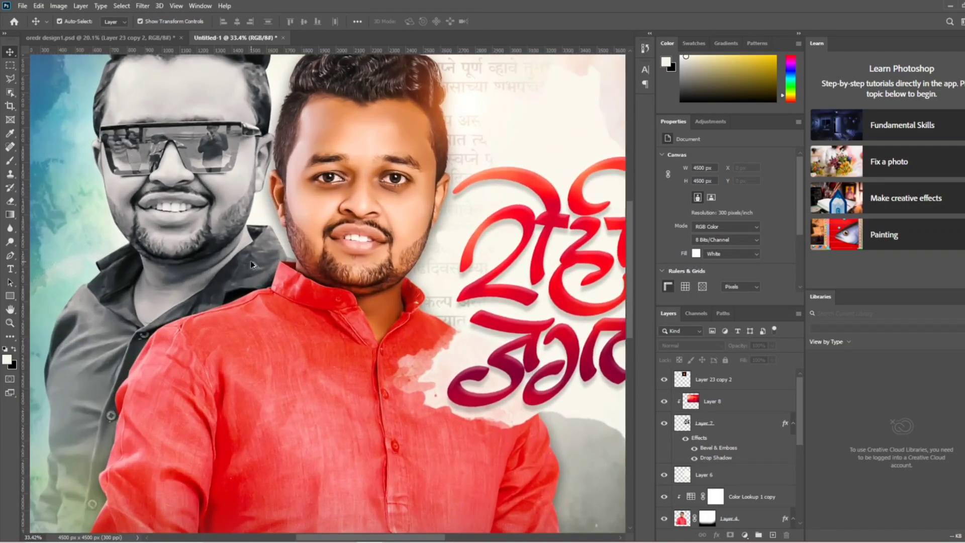
scroll(251, 265, "up", 1)
scroll(295, 260, "up", 1)
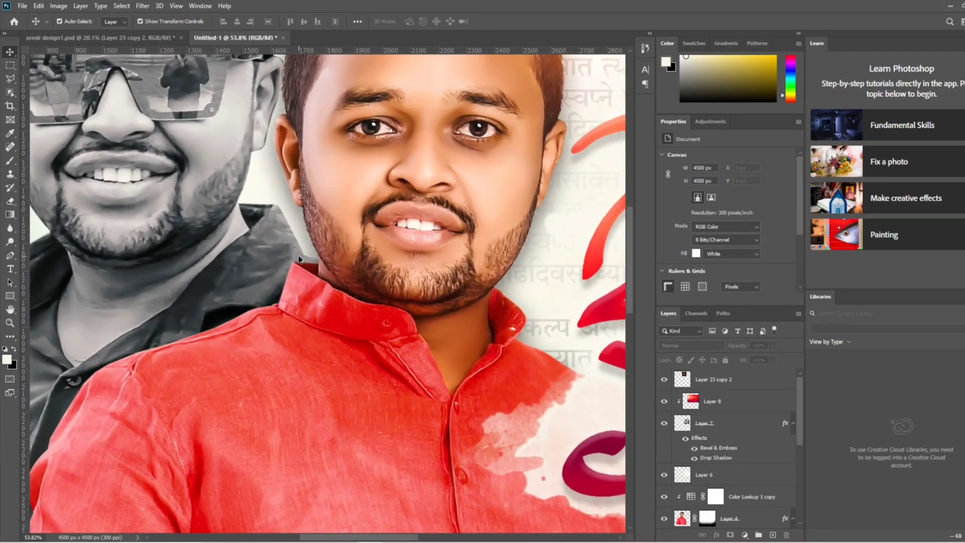
scroll(298, 259, "down", 1)
scroll(299, 260, "down", 1)
scroll(299, 259, "down", 1)
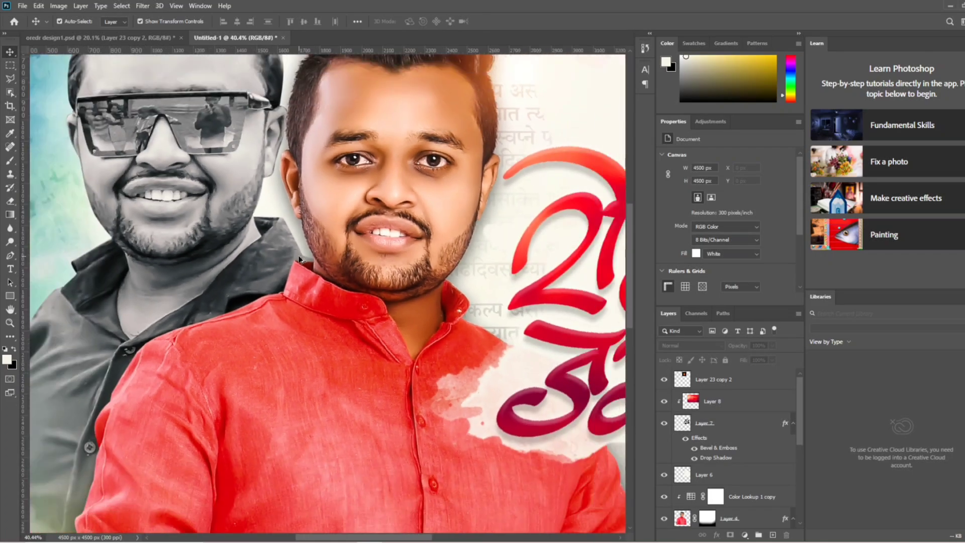
scroll(299, 260, "down", 1)
scroll(443, 121, "down", 1)
scroll(450, 119, "down", 1)
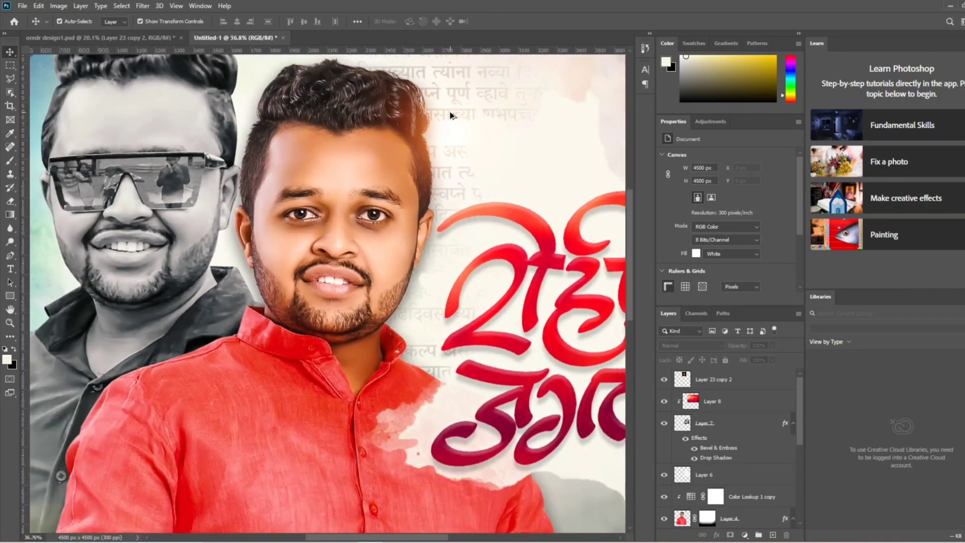
scroll(452, 119, "down", 1)
scroll(455, 113, "down", 1)
scroll(317, 210, "up", 1)
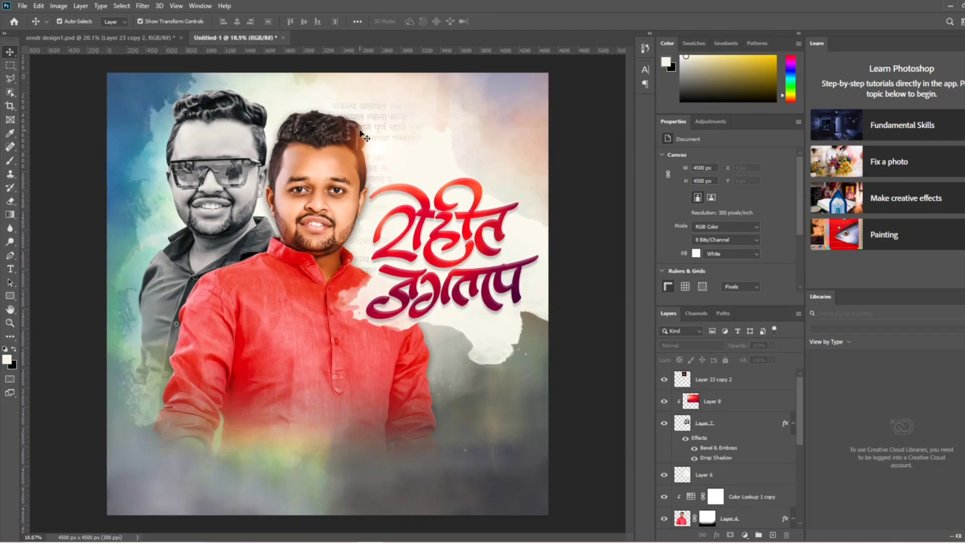
scroll(397, 174, "up", 2)
scroll(403, 171, "up", 6)
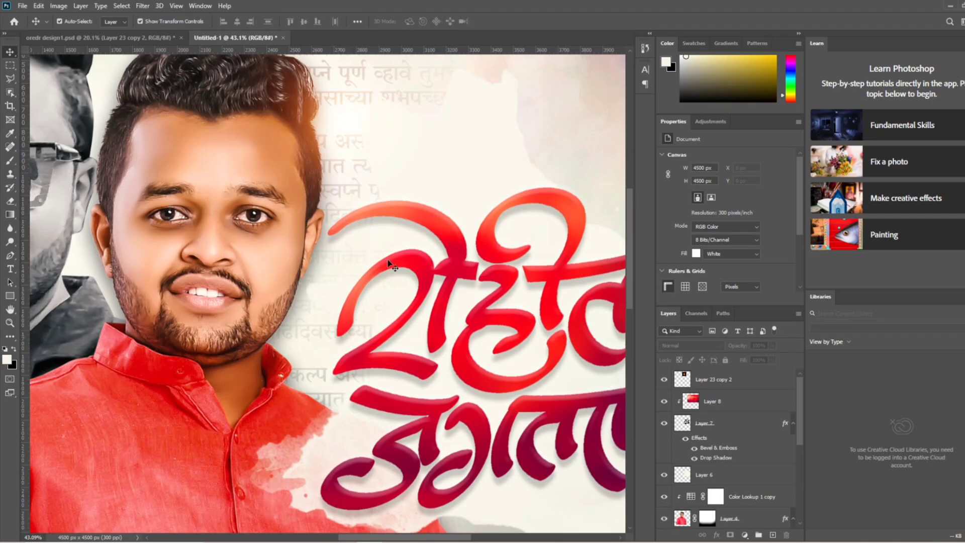
scroll(535, 206, "down", 2)
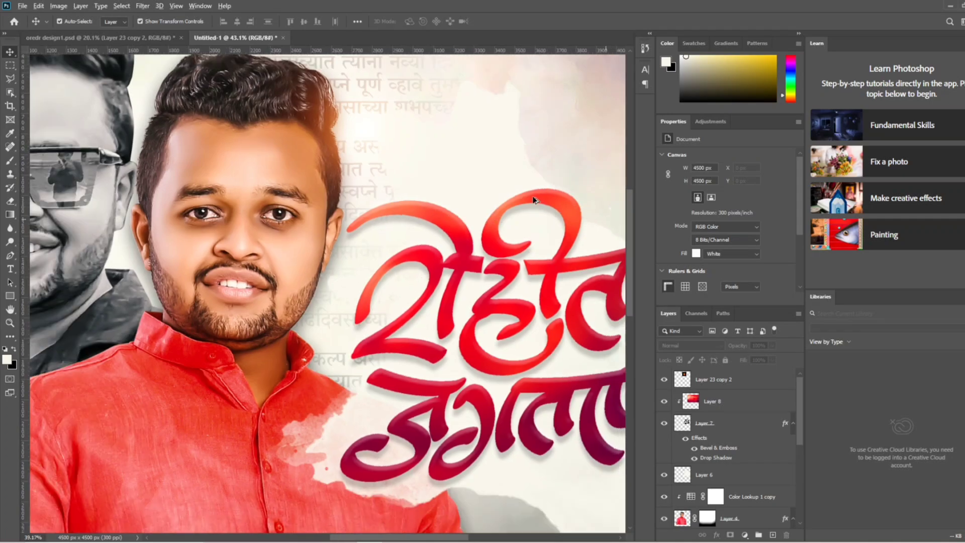
scroll(478, 204, "down", 3)
scroll(402, 201, "down", 2)
scroll(373, 202, "up", 1)
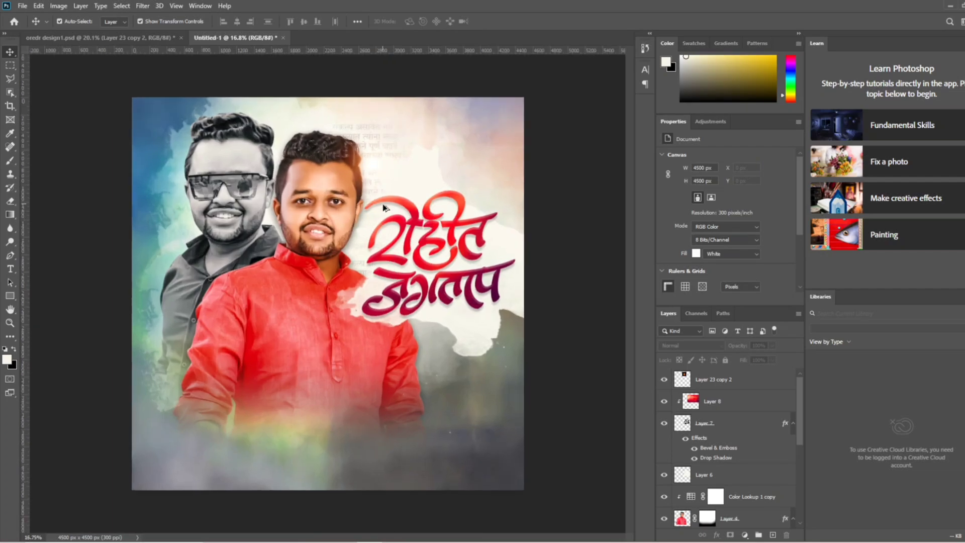
- Paste the banner and greeting text and move the greeting below the red name title
key("ctrl+v")
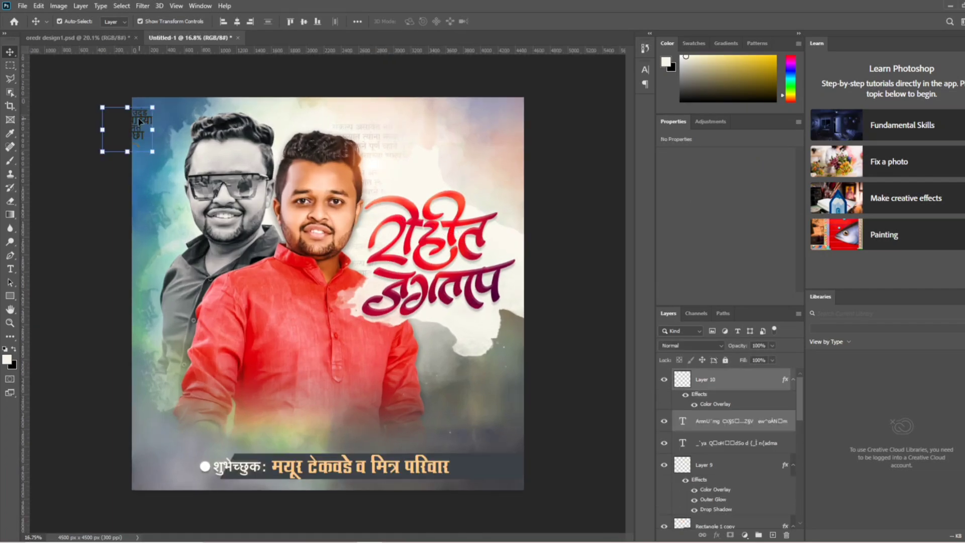
key("ctrl+t")
mouse_move(139, 121)
left_mouse_down()
mouse_move(240, 149)
mouse_move(490, 323)
left_mouse_up()
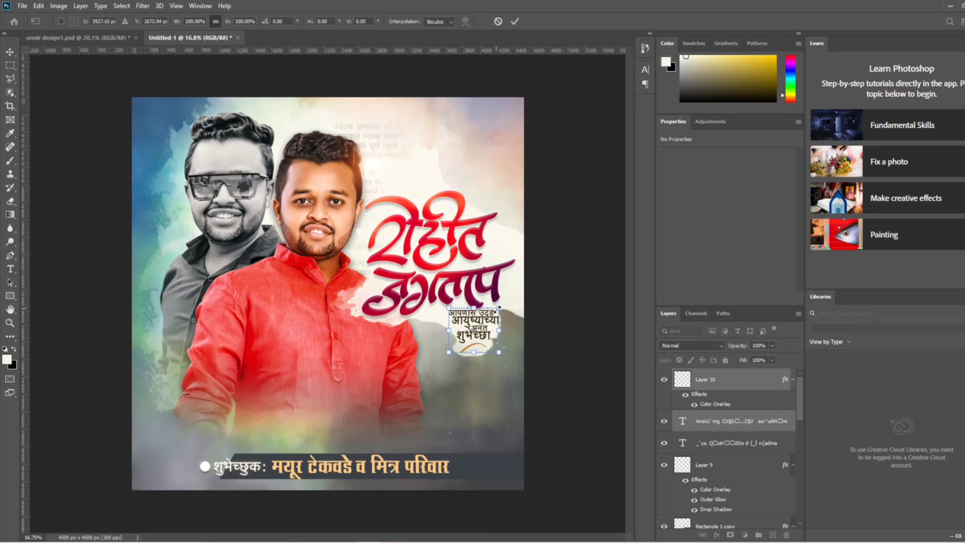
key("Escape")
key("Return")
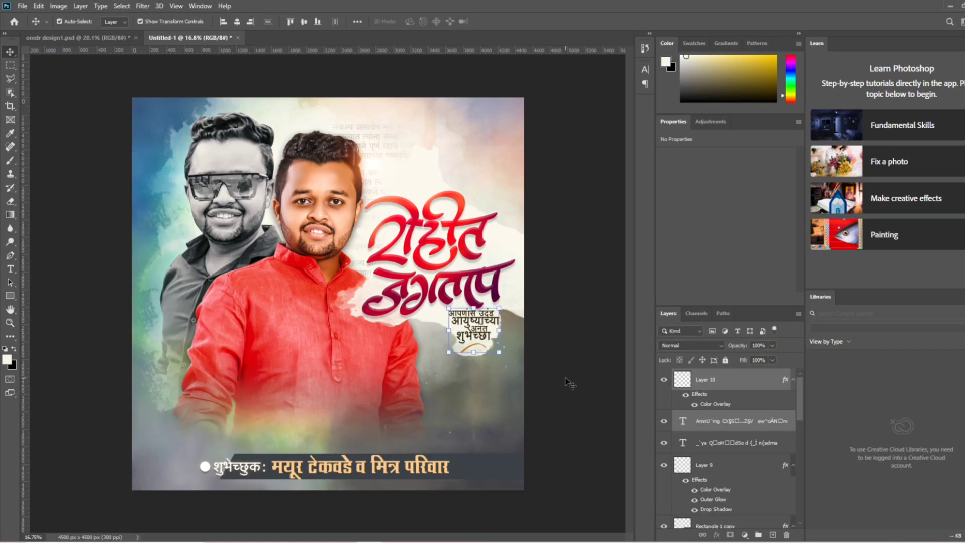
left_click(566, 382)
- Open the Character panel to review the greeting text's formatting
scroll(495, 322, "up", 5)
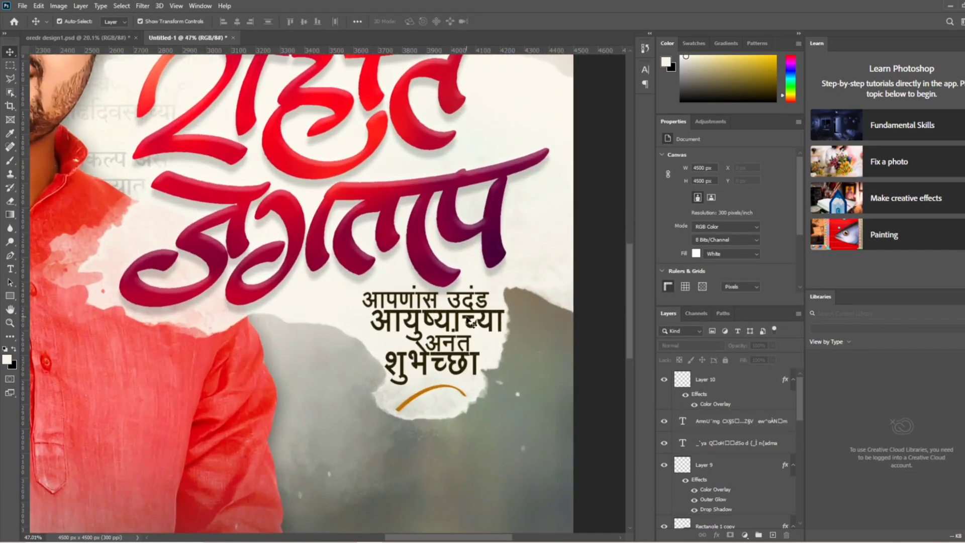
scroll(433, 324, "up", 2)
scroll(434, 324, "up", 1)
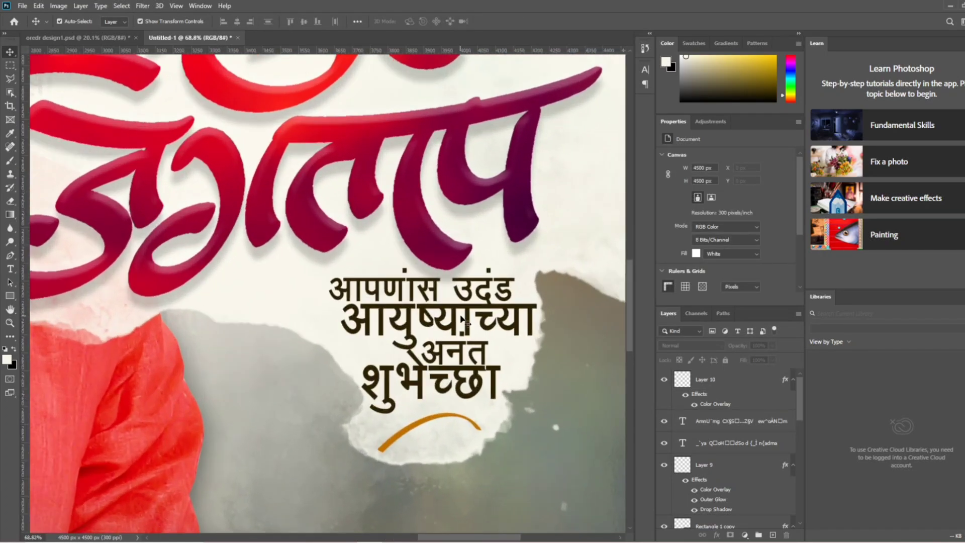
scroll(428, 333, "down", 1)
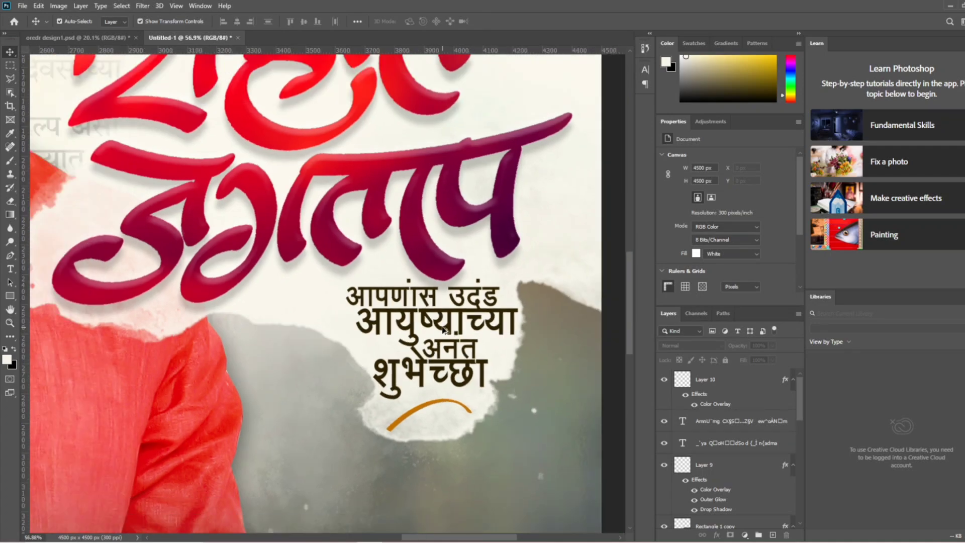
scroll(446, 330, "down", 1)
scroll(452, 332, "down", 1)
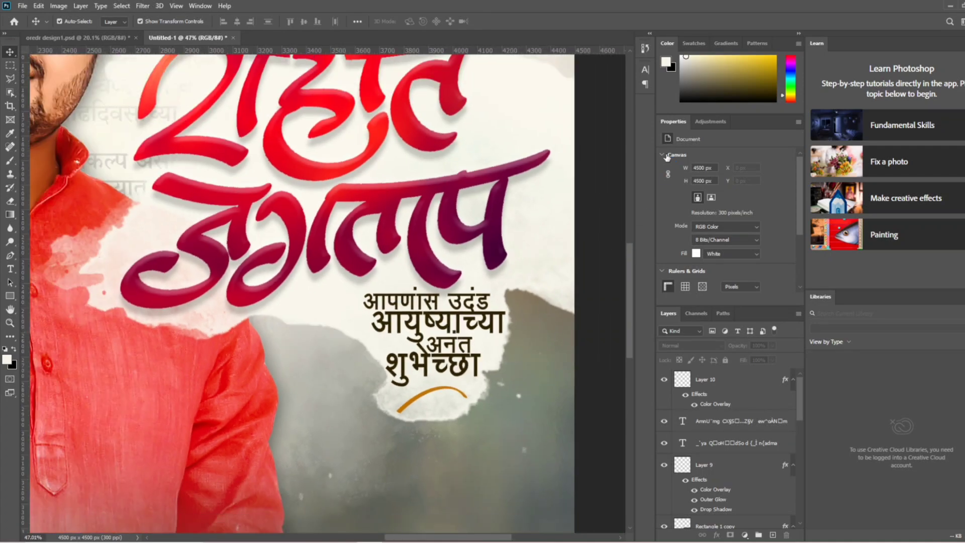
left_click(646, 70)
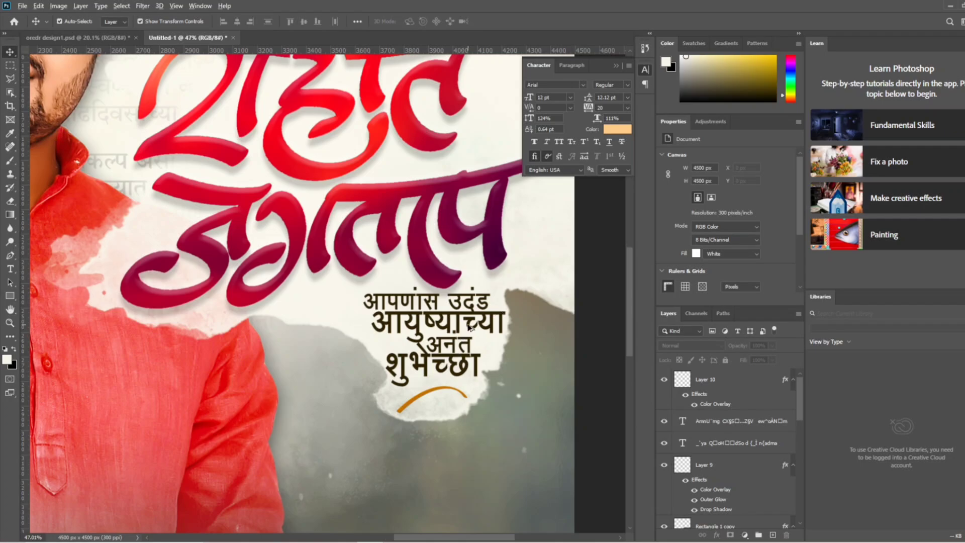
scroll(482, 312, "up", 2)
scroll(390, 304, "up", 1)
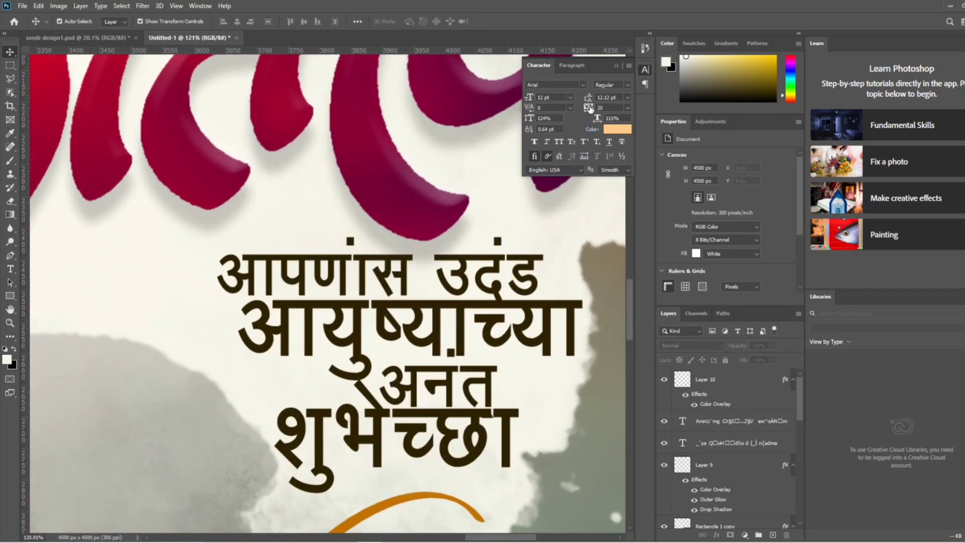
scroll(427, 259, "down", 1)
scroll(431, 265, "down", 1)
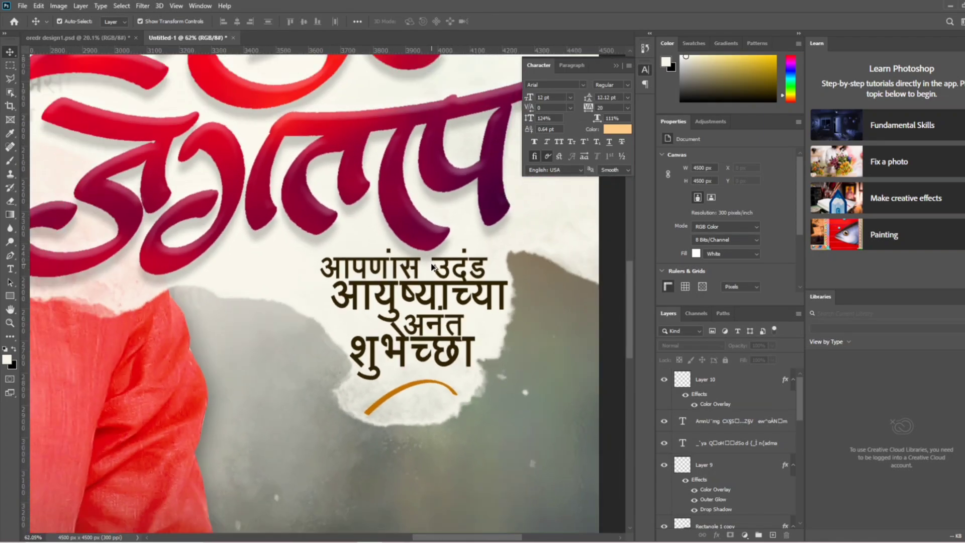
scroll(448, 257, "down", 1)
scroll(468, 249, "down", 1)
scroll(495, 237, "down", 1)
scroll(495, 236, "up", 1)
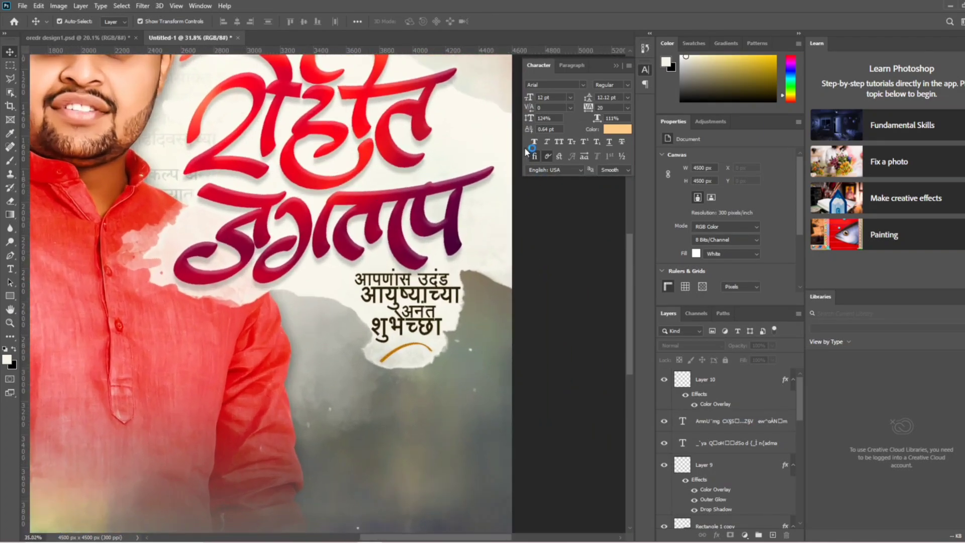
scroll(497, 226, "up", 1)
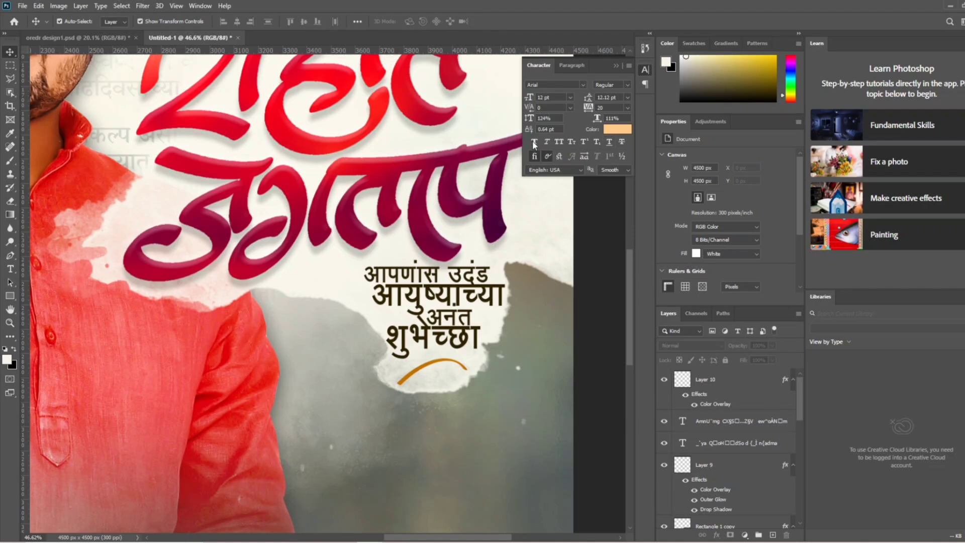
- Change options in the Character panel, then close it
left_click(584, 141)
left_click(545, 141)
scroll(399, 276, "down", 3)
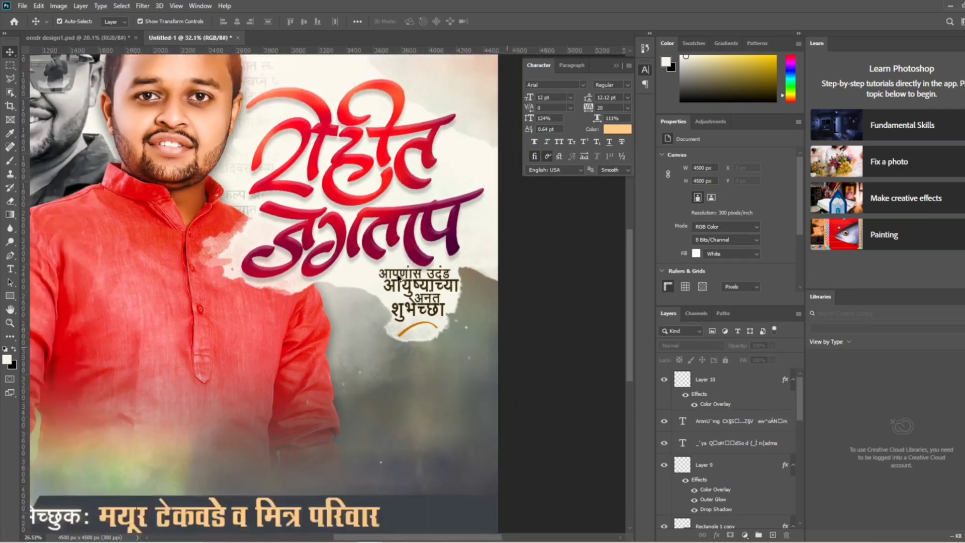
scroll(398, 277, "down", 3)
scroll(399, 276, "up", 1)
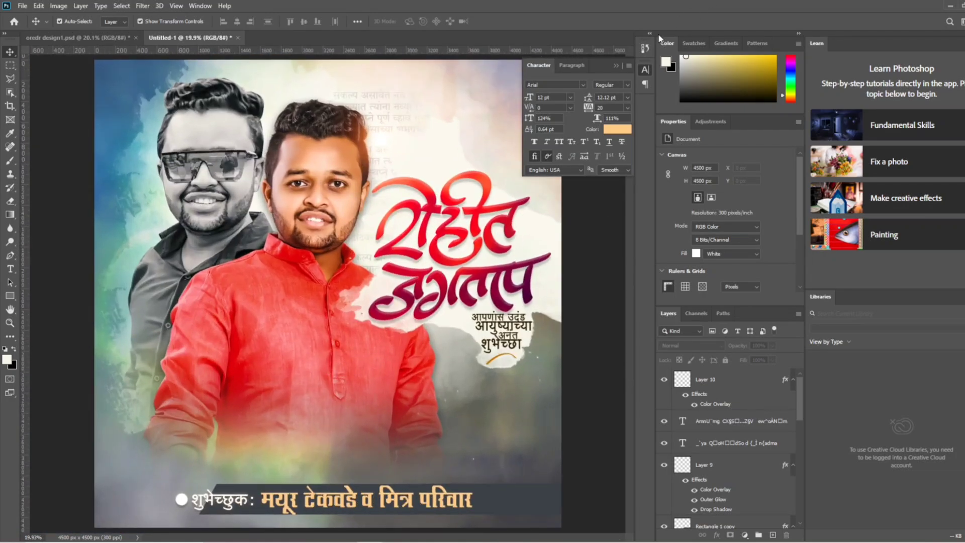
left_click(615, 66)
scroll(346, 479, "down", 1)
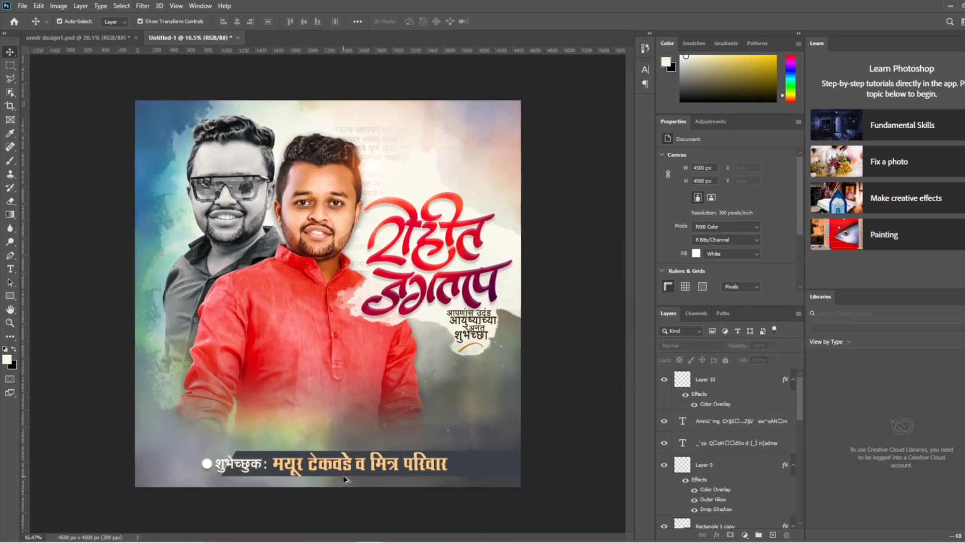
scroll(346, 479, "up", 1)
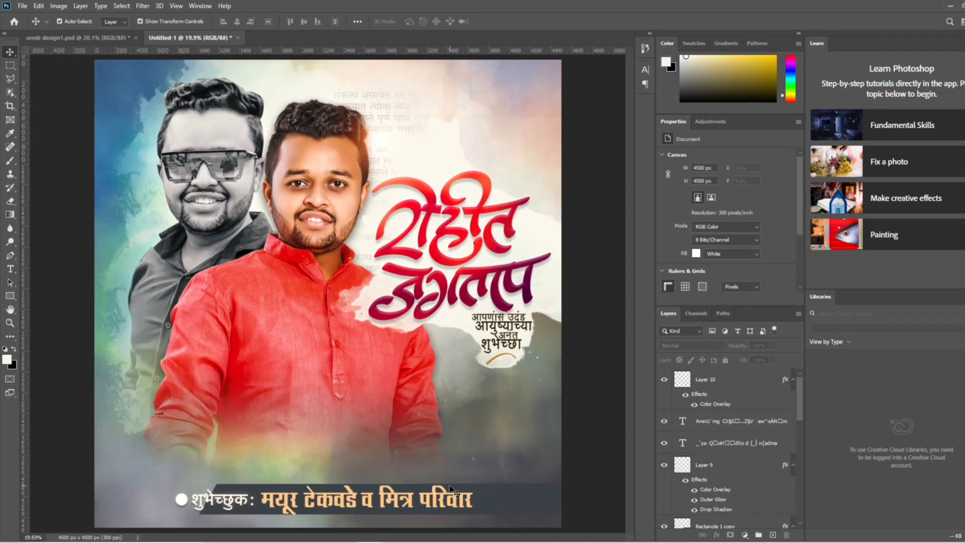
- Check the bottom banner and well-wishers name text with the whole poster fitted on screen
left_click(507, 512)
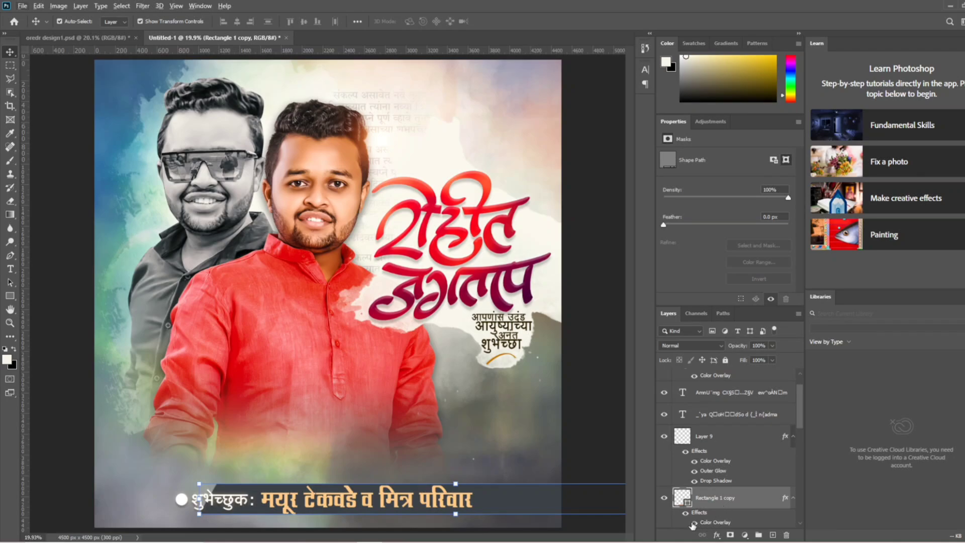
key("ctrl+n")
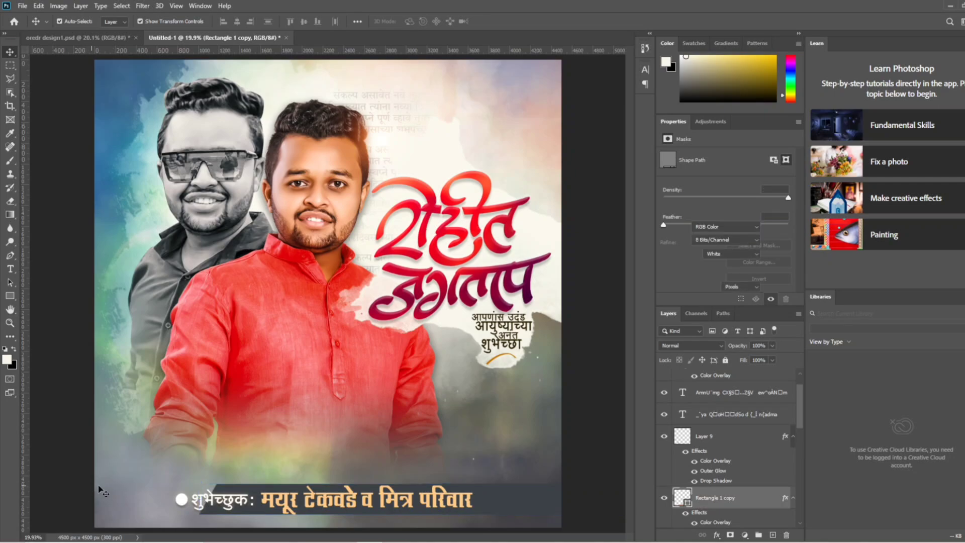
scroll(171, 508, "up", 3)
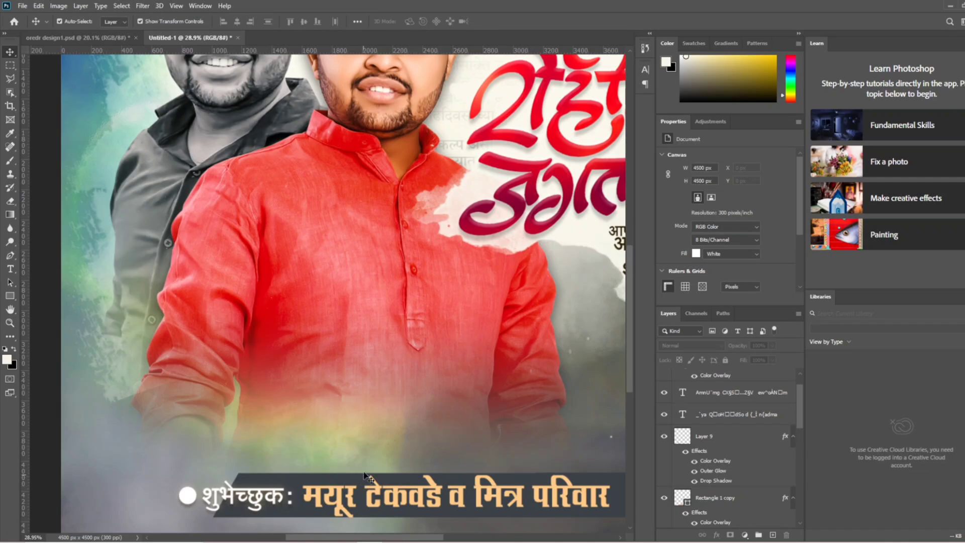
left_click_drag(399, 384, 317, 353)
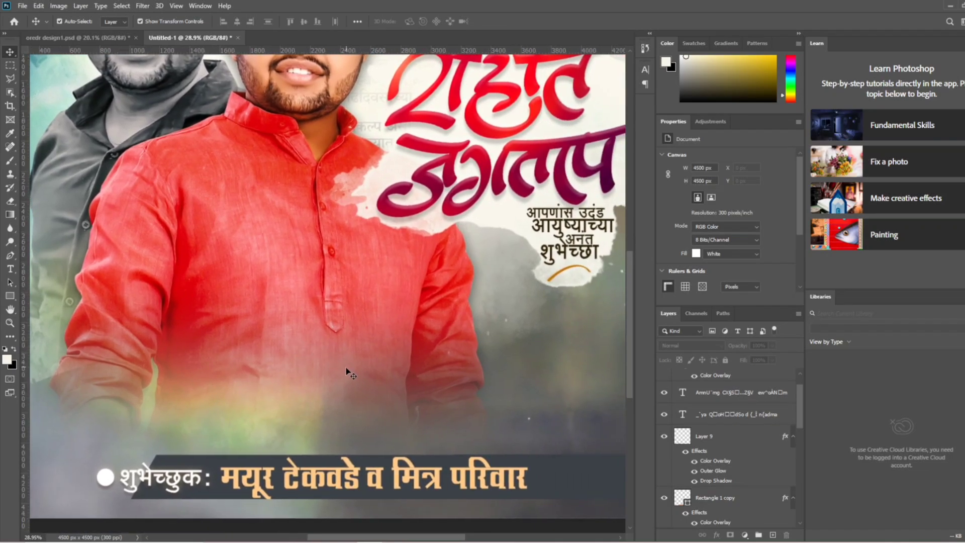
scroll(348, 375, "down", 2)
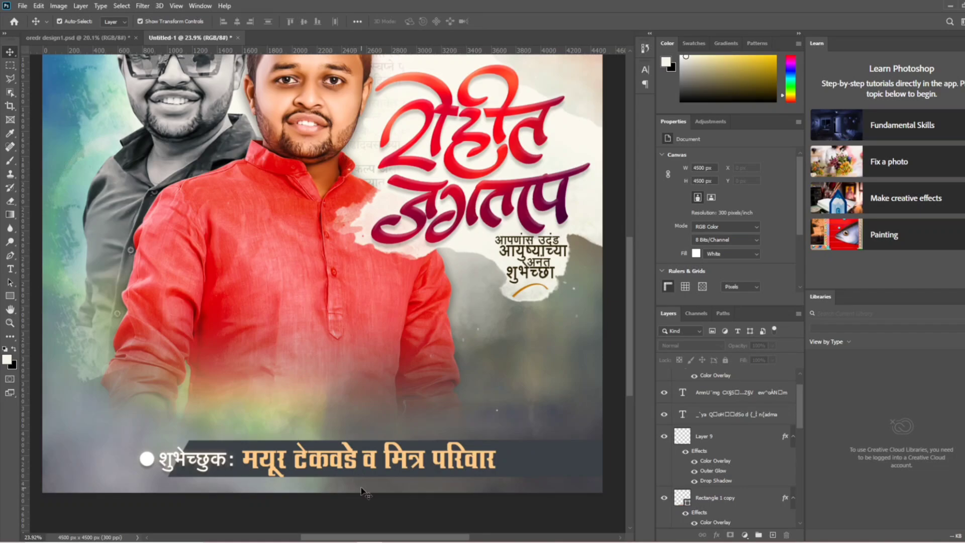
key("ctrl+0")
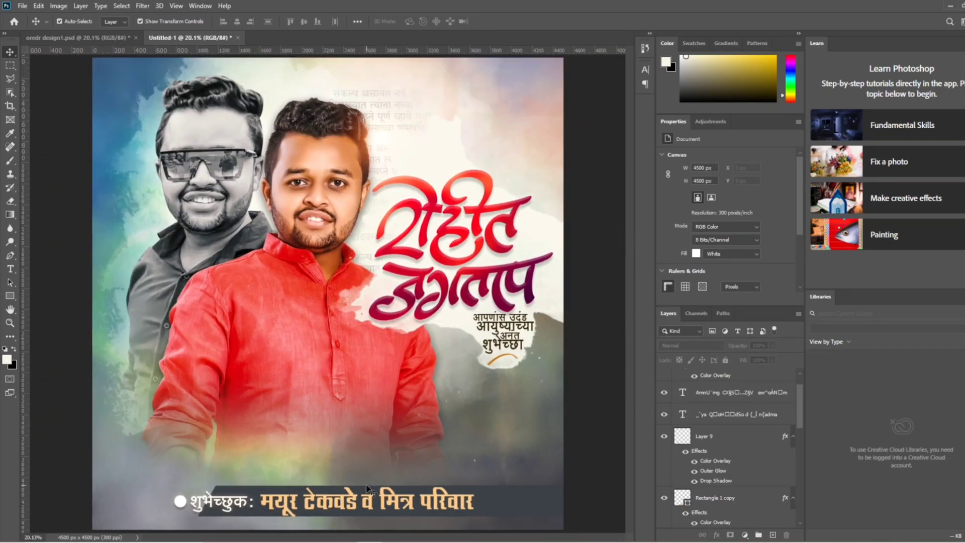
left_click(387, 507)
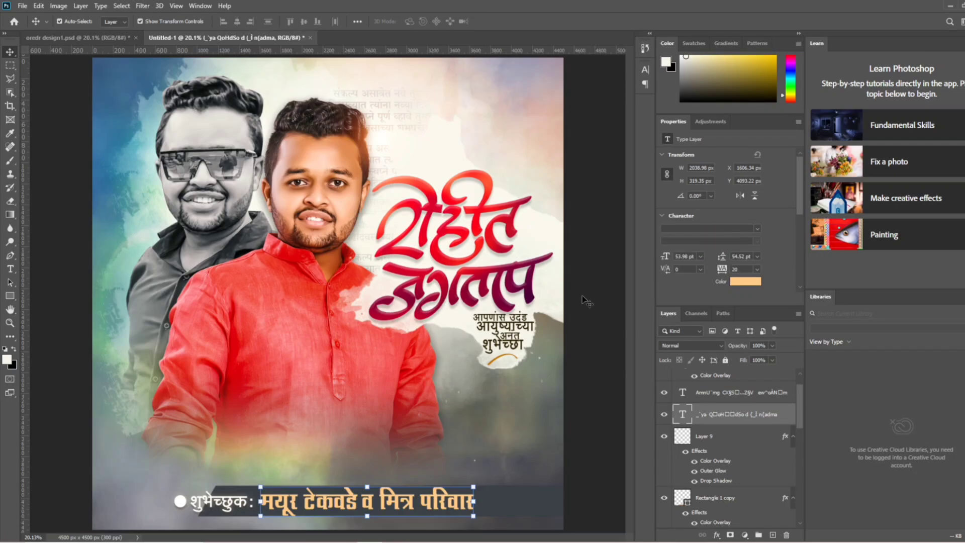
key("ctrl+minus")
left_click(68, 38)
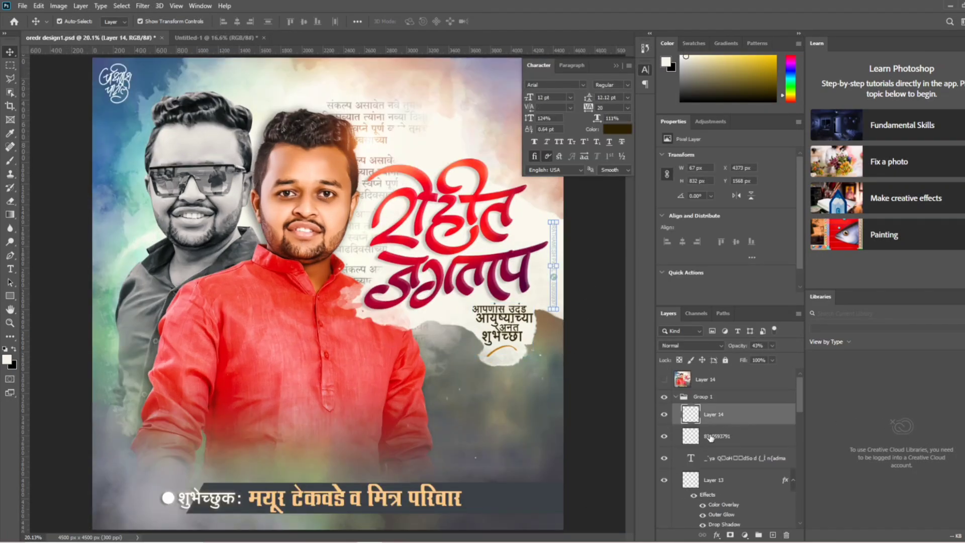
- Drag the round logo from oredr design1.psd to the top-left and group all artwork layers as Group 1
mouse_move(710, 436)
left_mouse_down()
mouse_move(426, 262)
mouse_move(558, 274)
left_mouse_up()
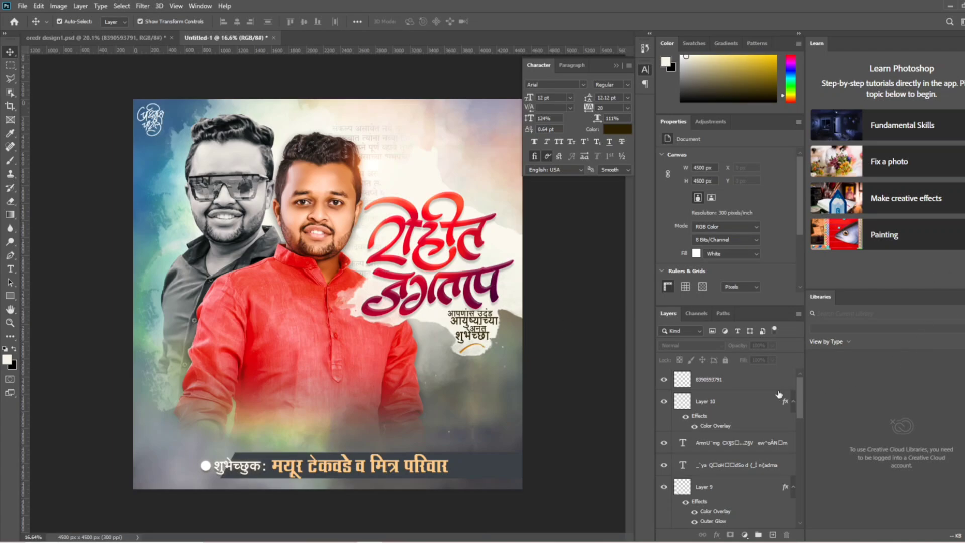
left_click(754, 382)
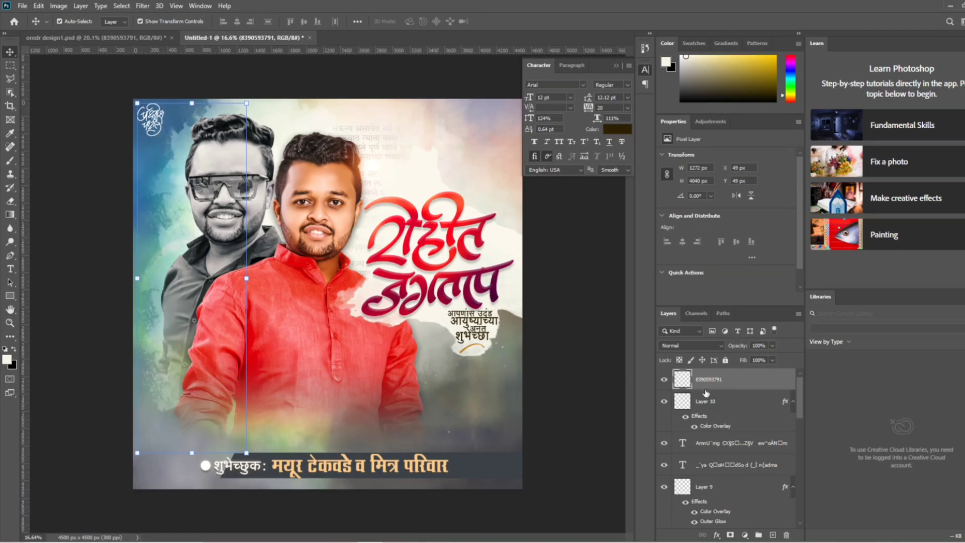
scroll(731, 415, "down", 5)
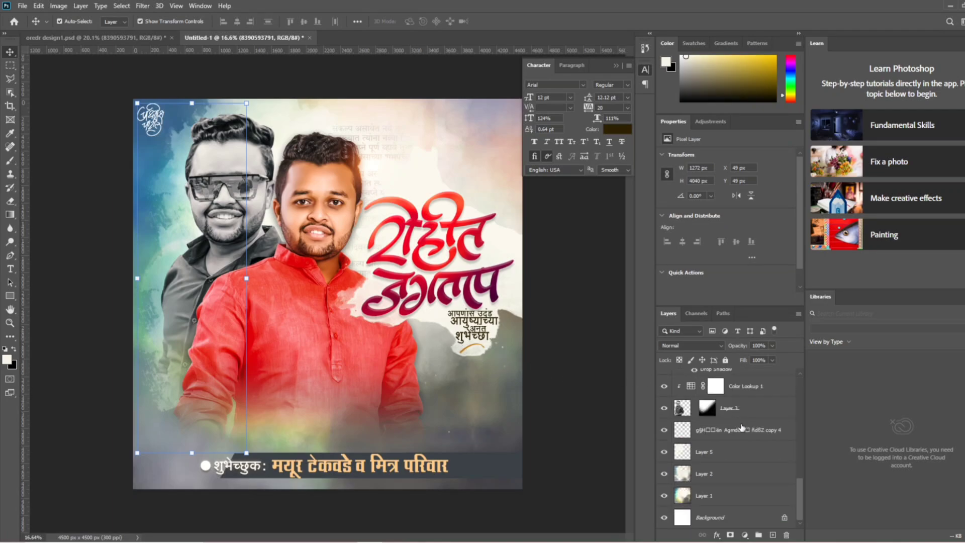
left_click(752, 505, "shift")
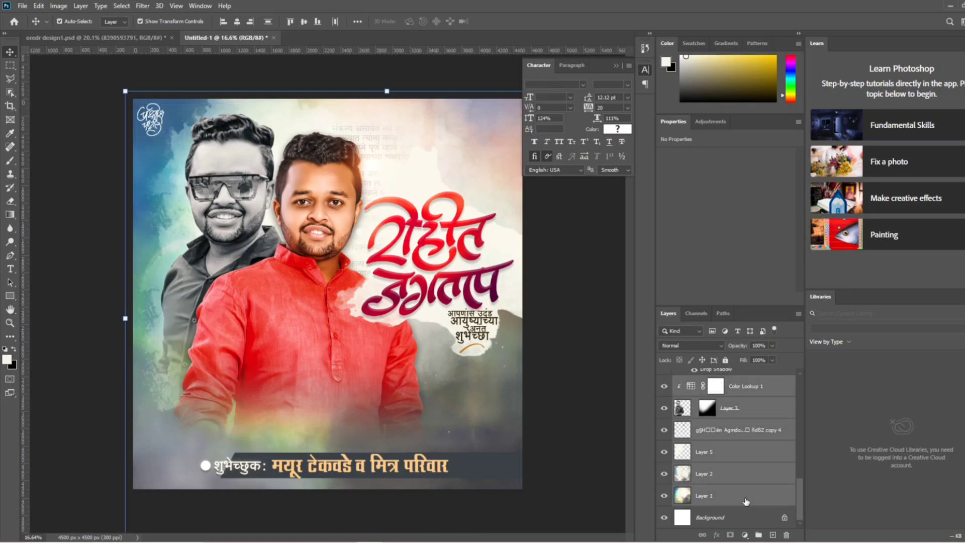
left_click(763, 534)
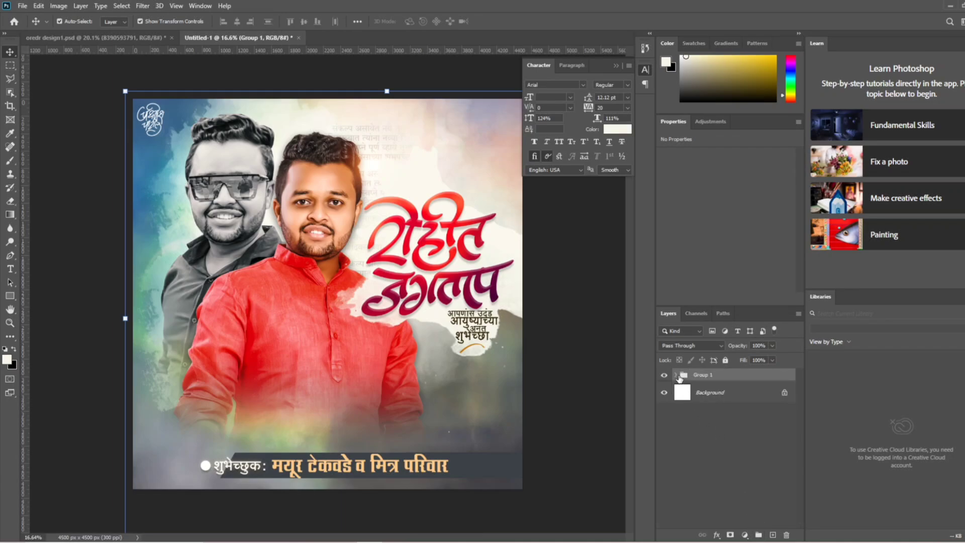
- Duplicate Group 1, hide the original, and Merge Visible inside Group 1 copy
left_click_drag(679, 378, 778, 535)
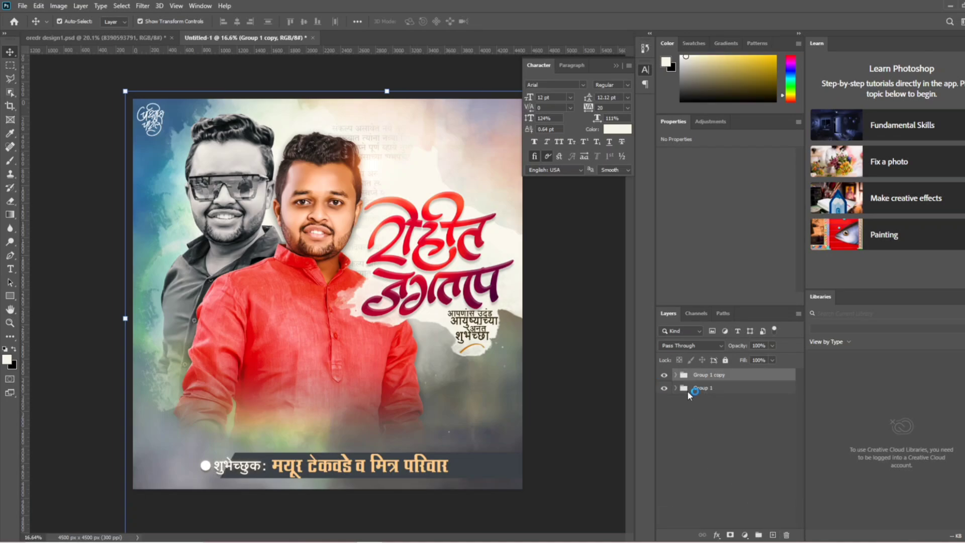
left_click(664, 389)
left_click(664, 389)
left_click(676, 375)
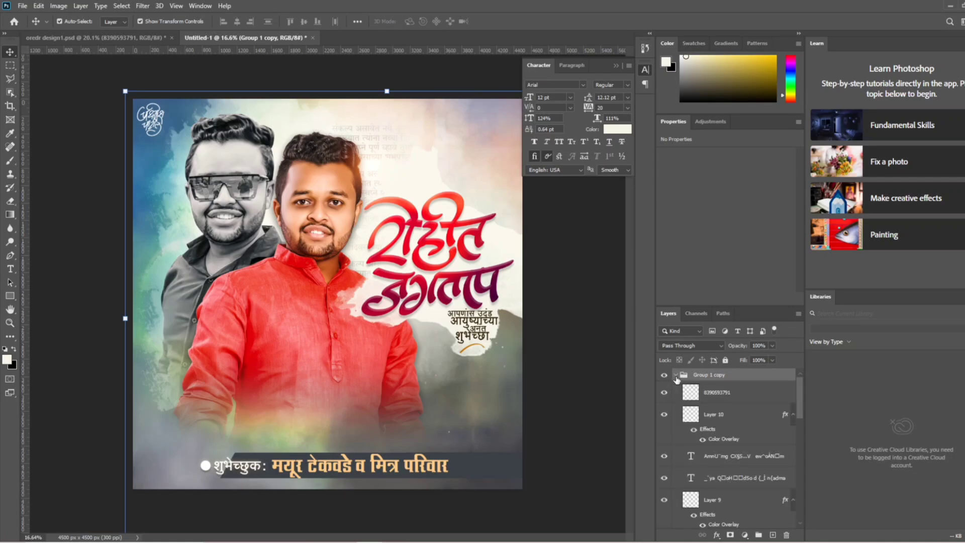
left_click(710, 399)
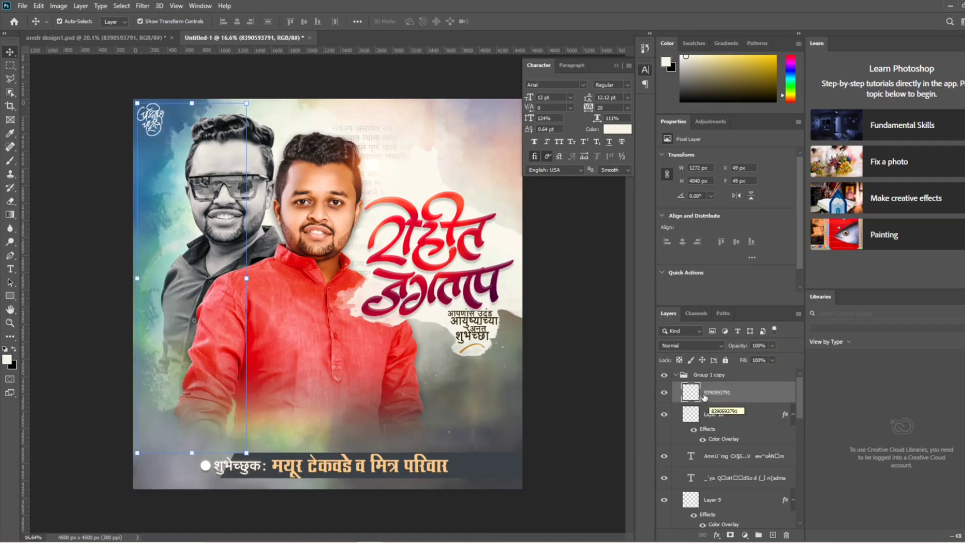
right_click(705, 397)
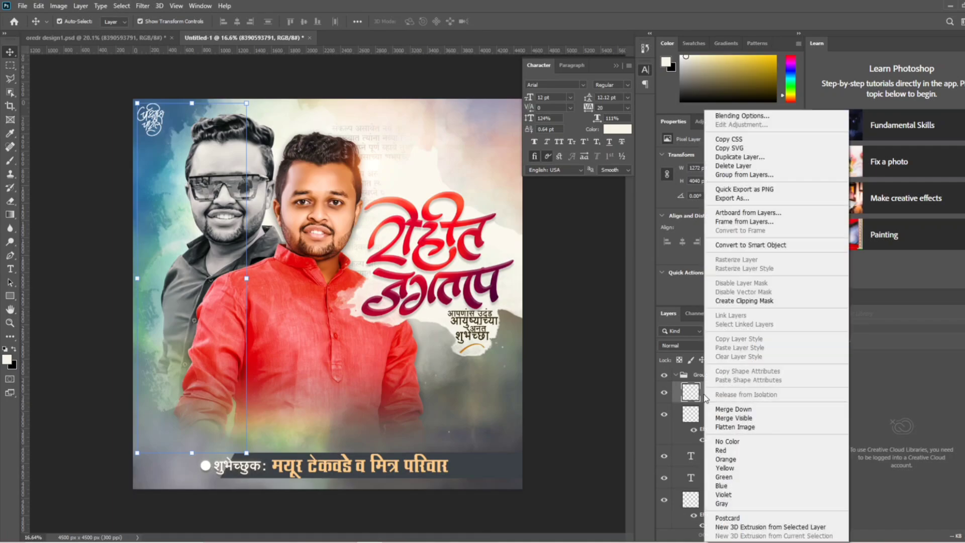
left_click(728, 419)
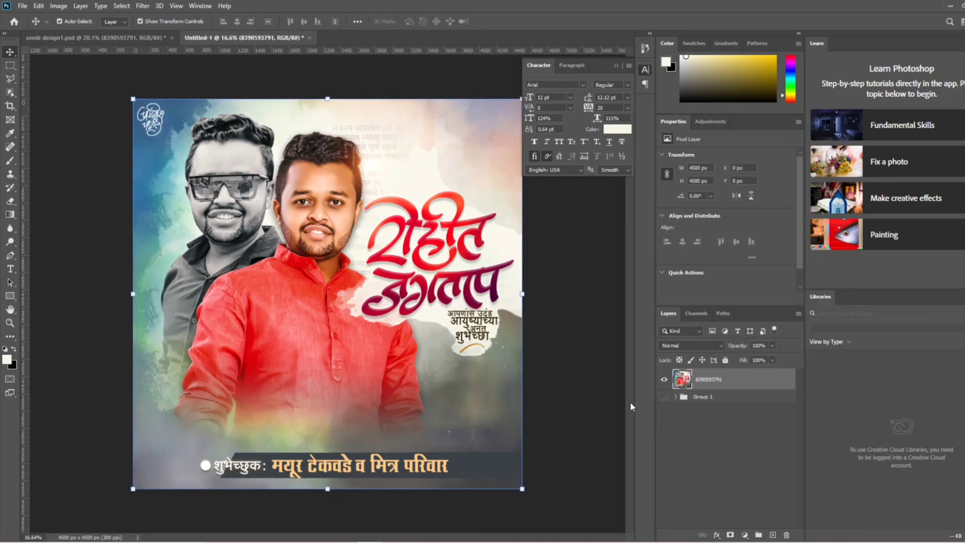
left_click(597, 400)
key("ctrl+0")
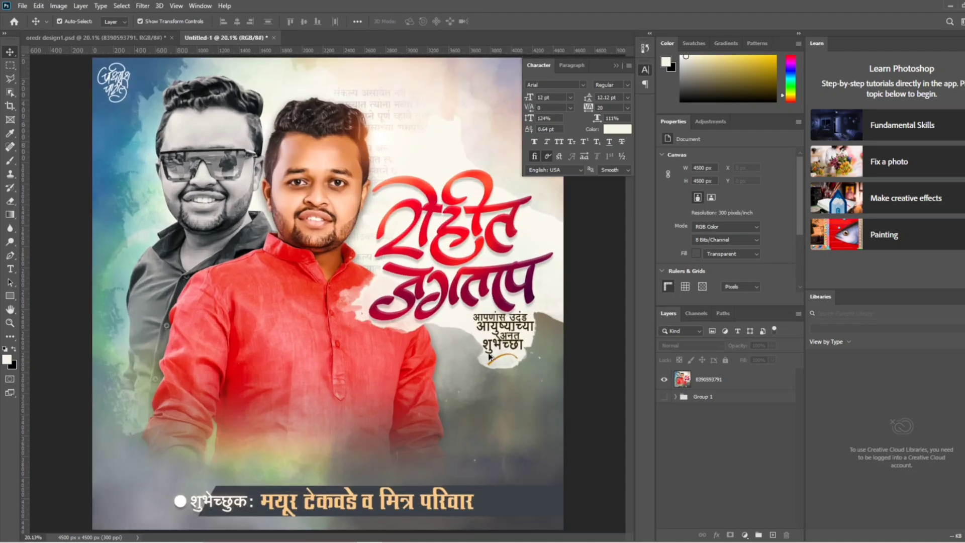
- In Camera Raw, raise contrast, shadows, whites, blacks and vibrance, and lower highlights on the merged poster
left_click(665, 379)
left_click(697, 386)
left_click(145, 6)
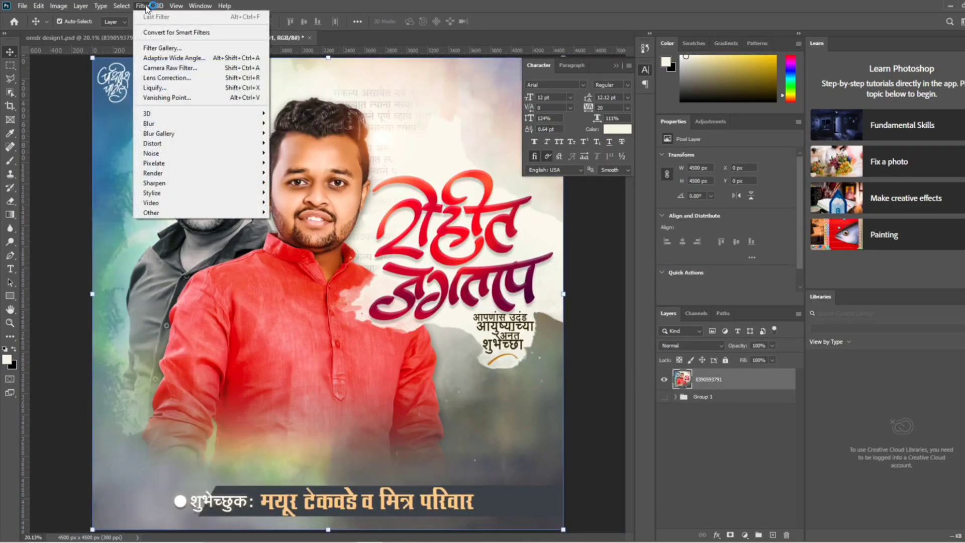
left_click(171, 67)
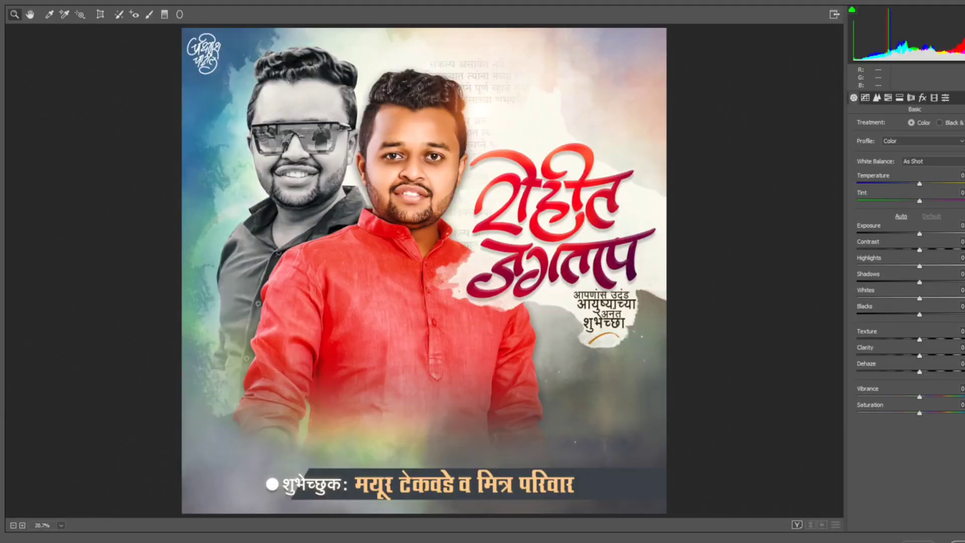
left_click(924, 249)
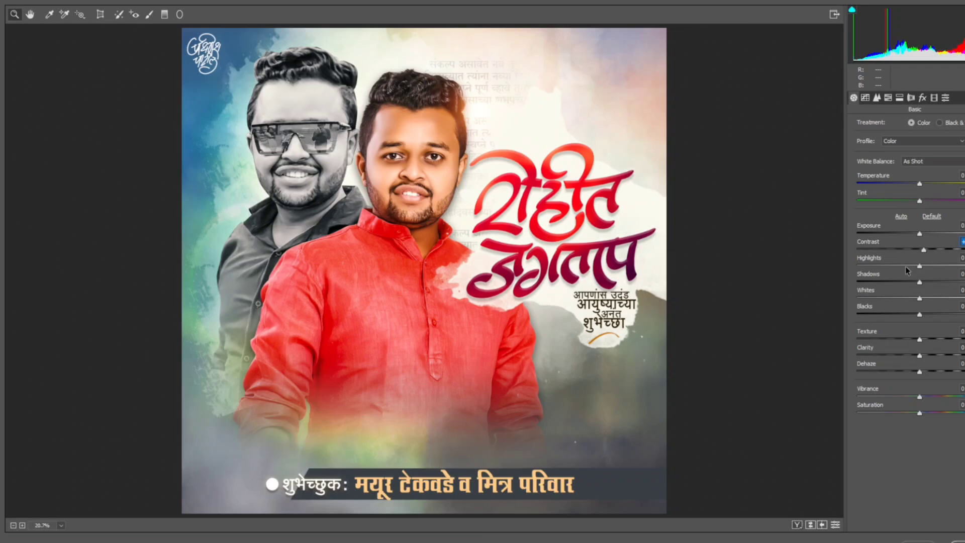
left_click(906, 266)
left_click_drag(927, 282, 932, 283)
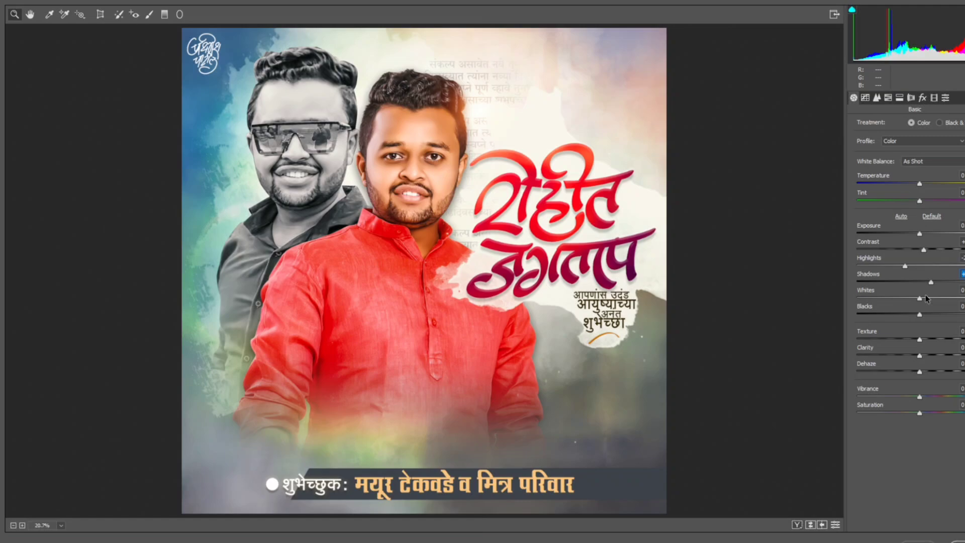
left_click(925, 297)
left_click_drag(921, 315, 928, 315)
left_click(924, 397)
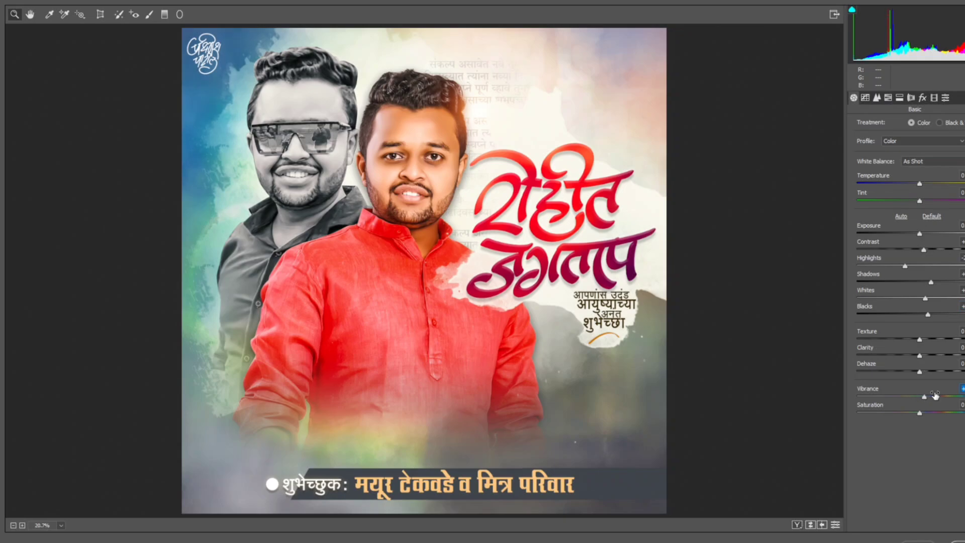
- Add Detail sharpening and luminance noise reduction, then apply the Camera Raw filter
left_click(877, 98)
left_click(883, 140)
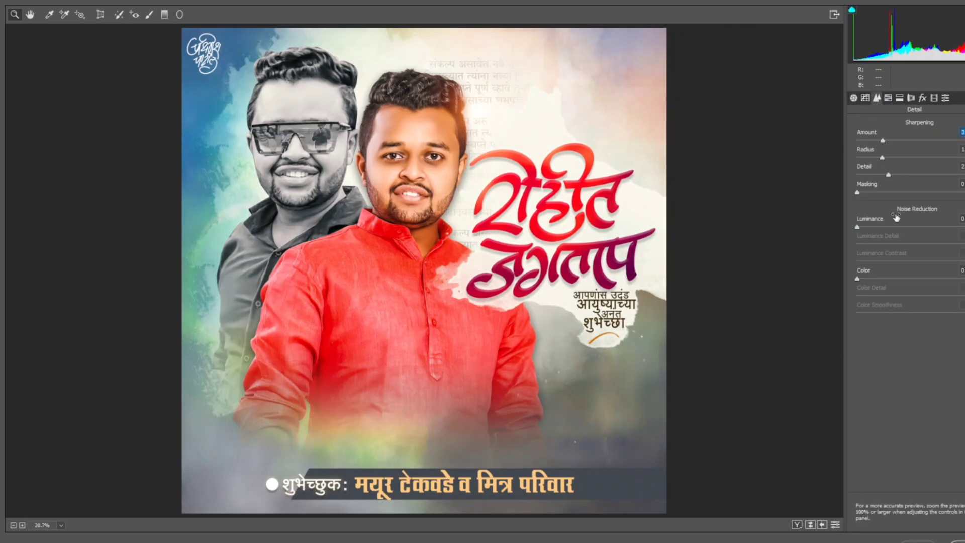
left_click(934, 227)
left_click_drag(934, 228, 943, 229)
key("Return")
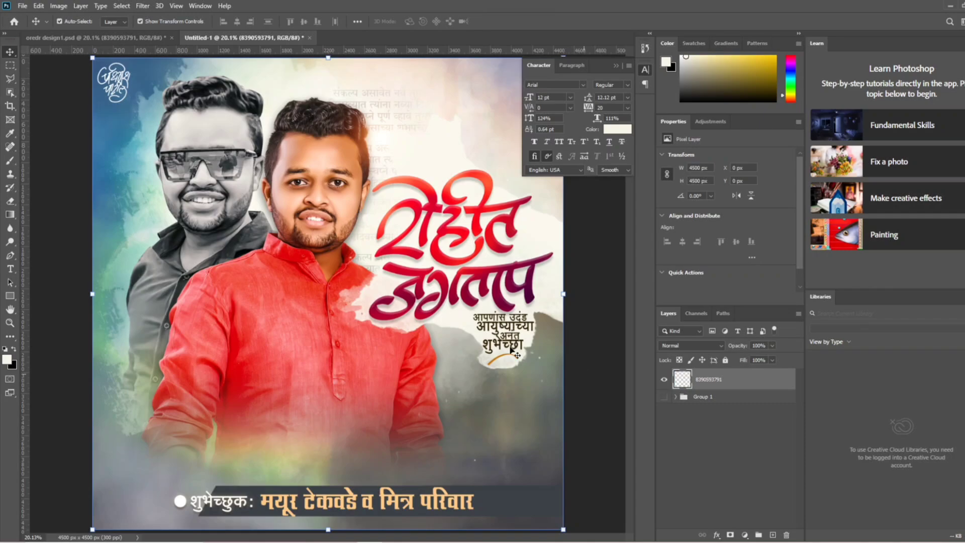
- Open the Export As settings for the graded poster
left_click(574, 367)
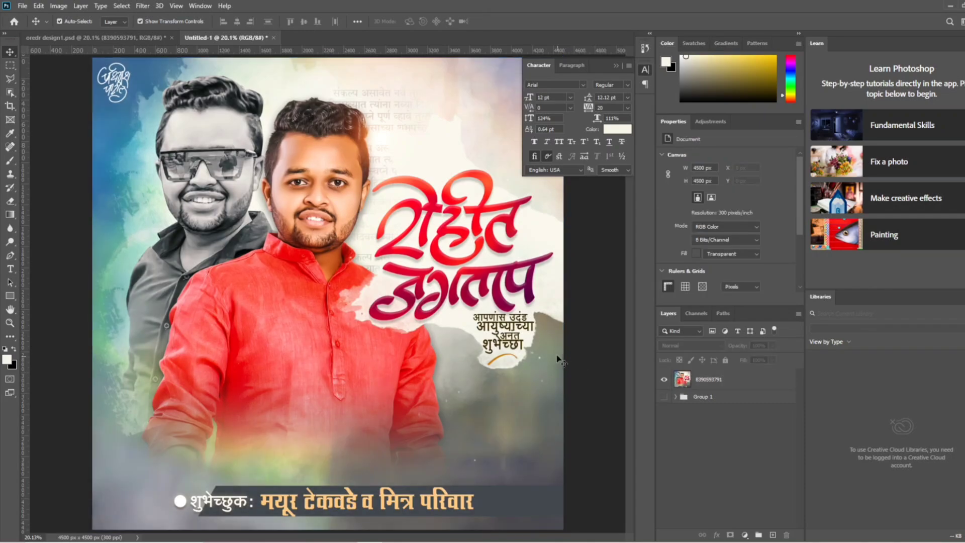
left_click(27, 9)
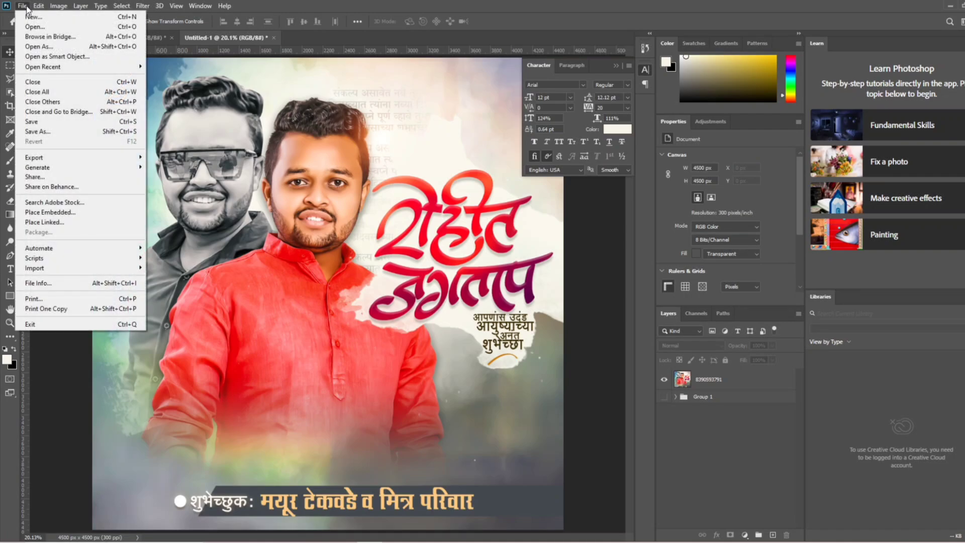
left_click(79, 131)
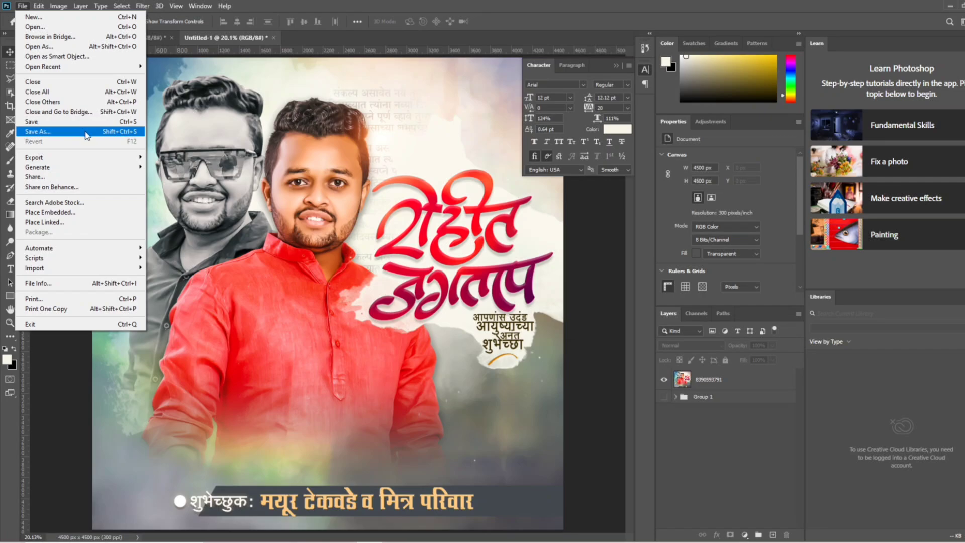
mouse_move(34, 157)
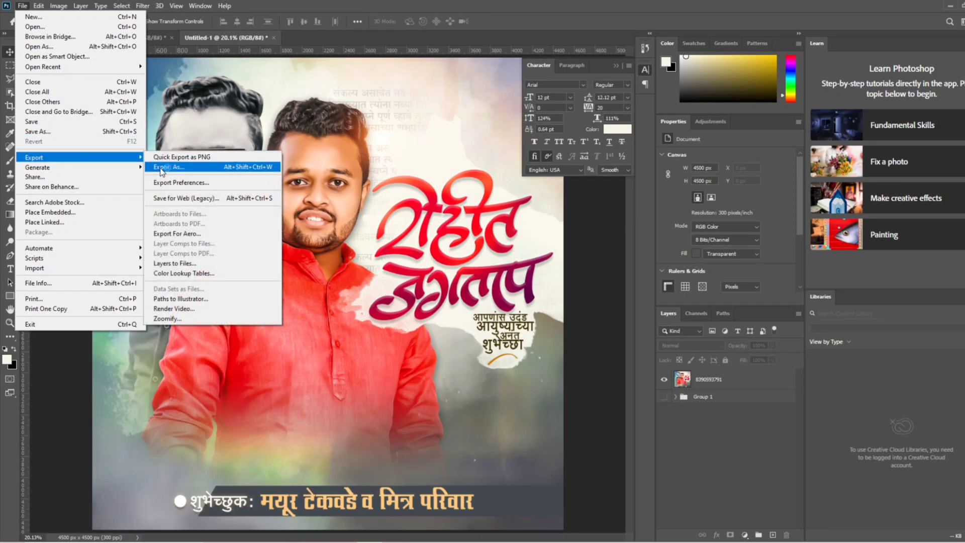
left_click(160, 168)
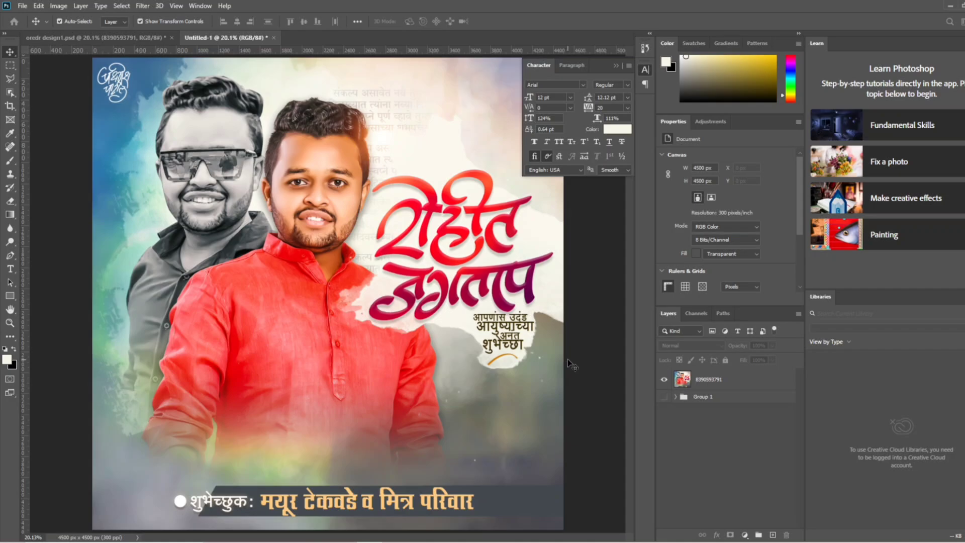
key("ctrl+alt+shift+w")
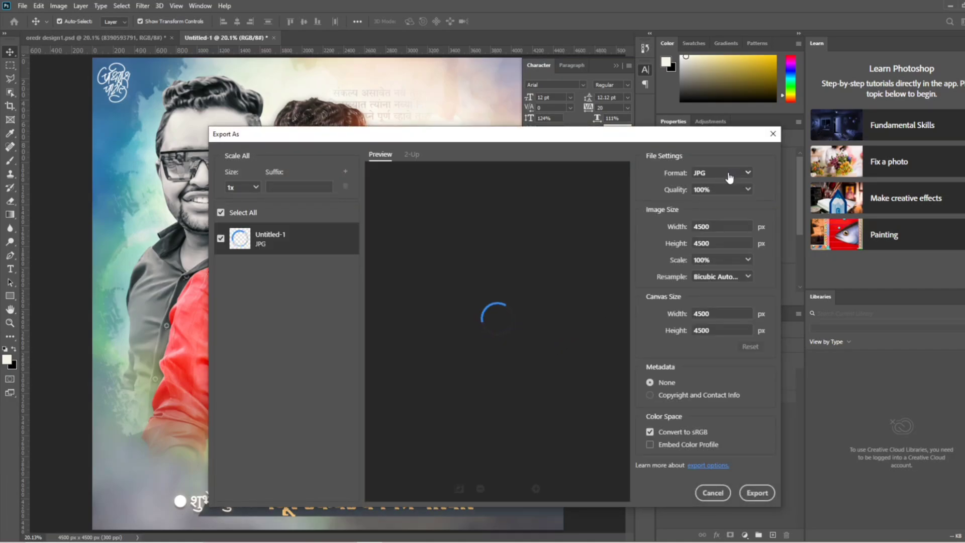
- Keep the export format as JPG with 100% quality and 100% scale
left_click(729, 176)
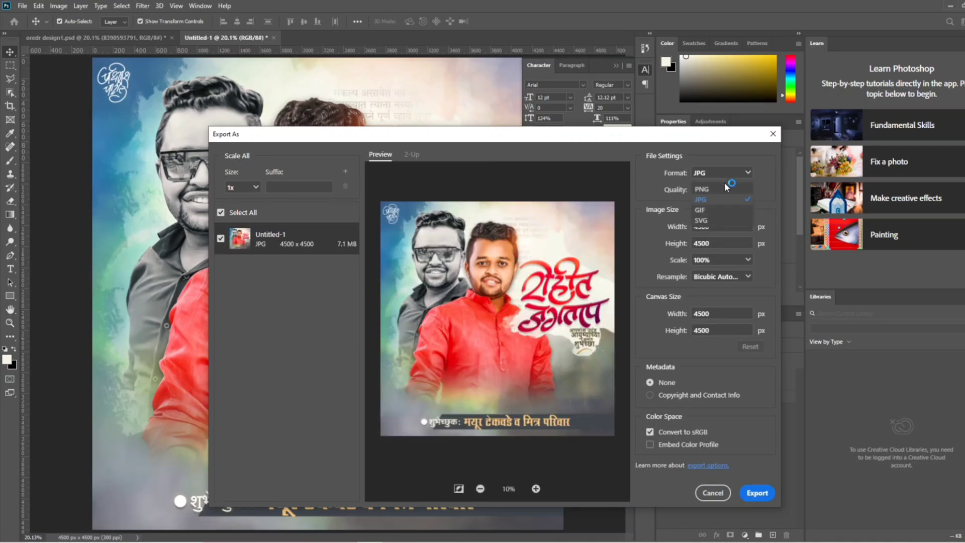
left_click(725, 199)
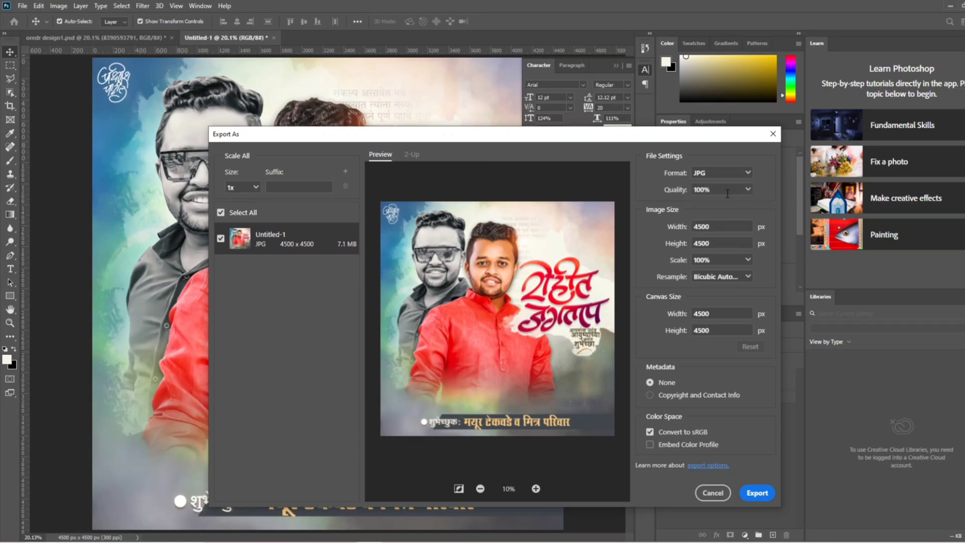
left_click(749, 190)
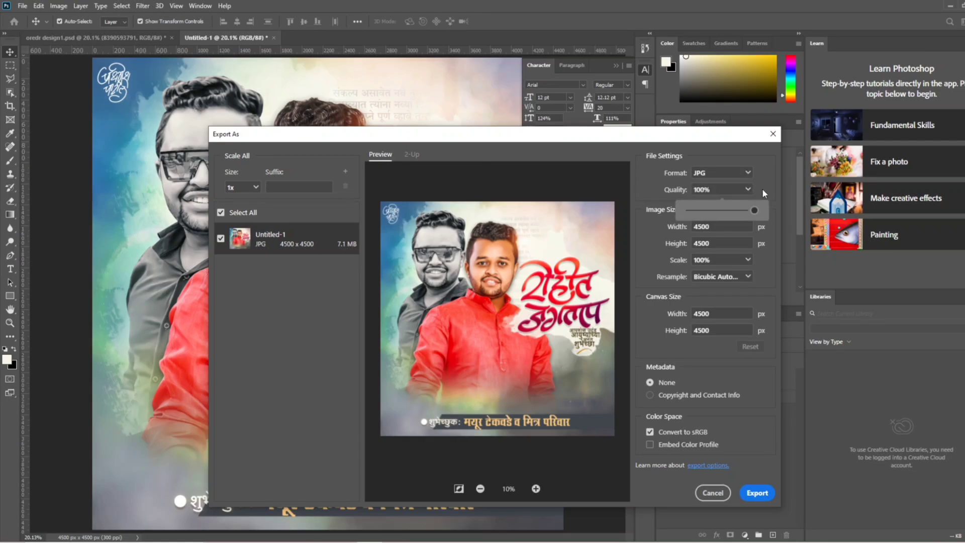
left_click(763, 190)
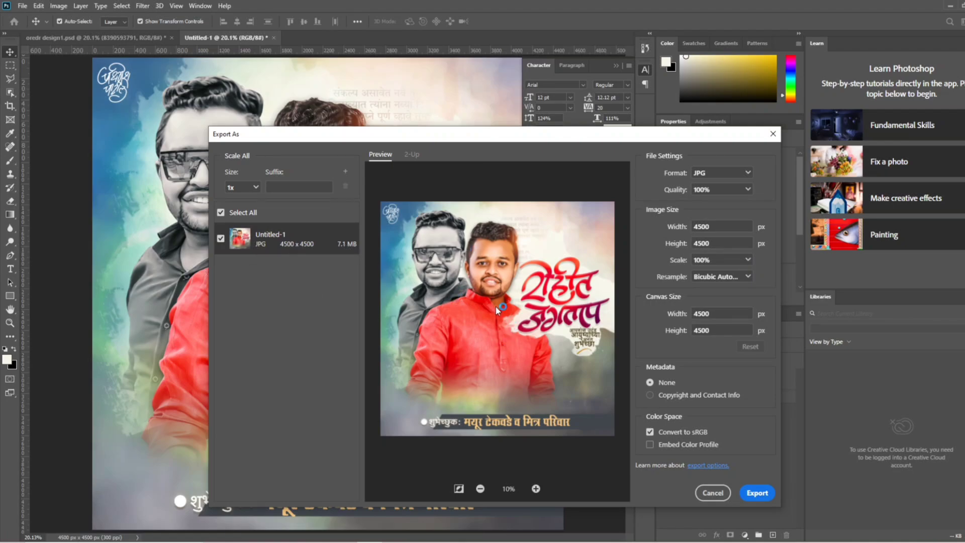
left_click(749, 265)
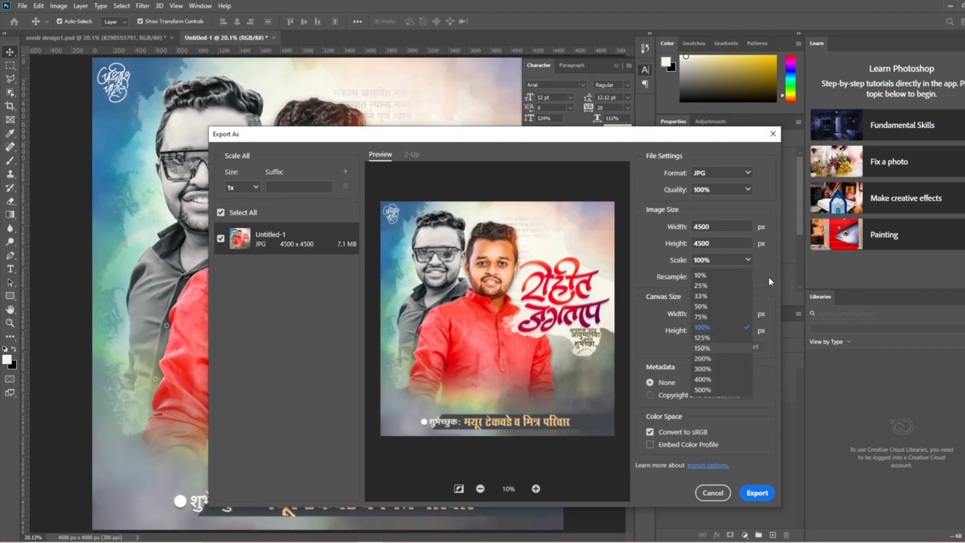
left_click(762, 285)
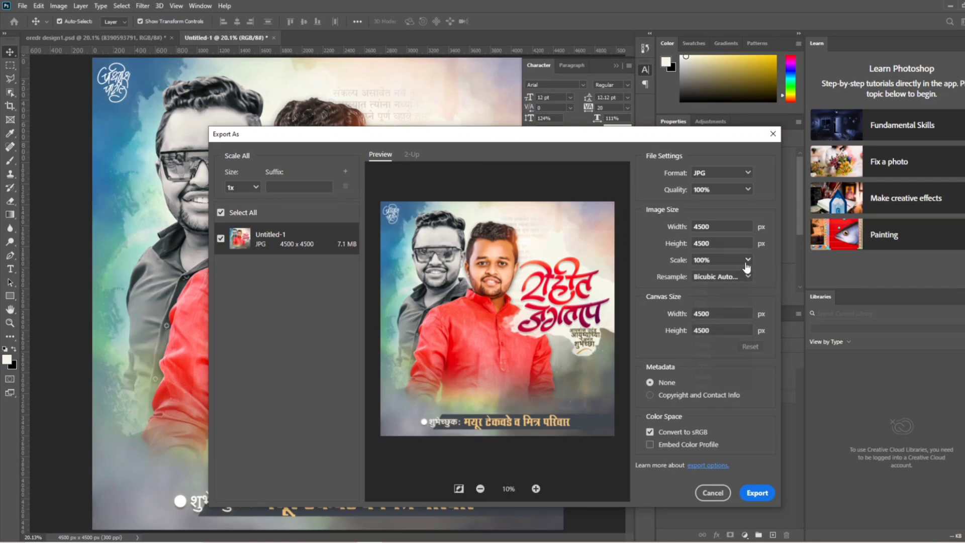
left_click(747, 265)
left_click(771, 285)
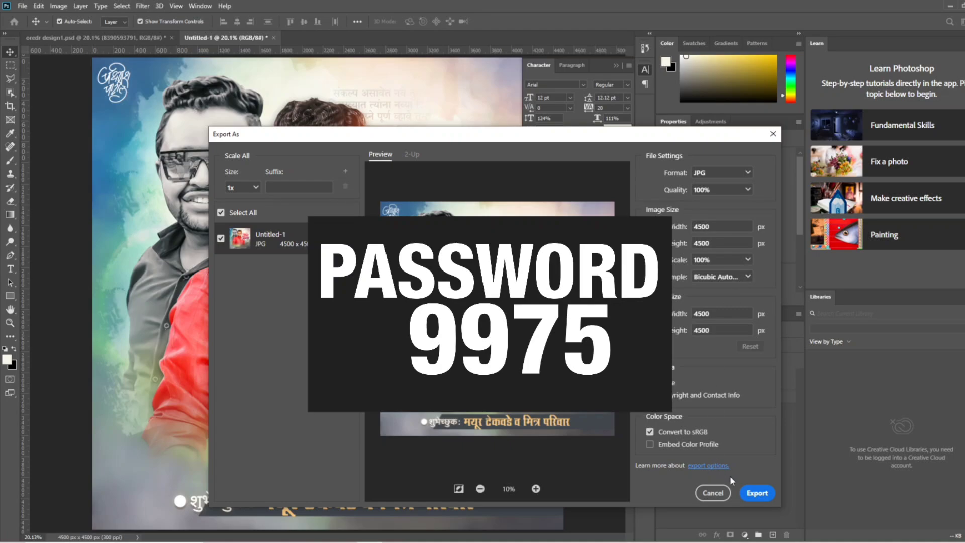
- Start the export, then dismiss the save window and export settings
left_click(753, 498)
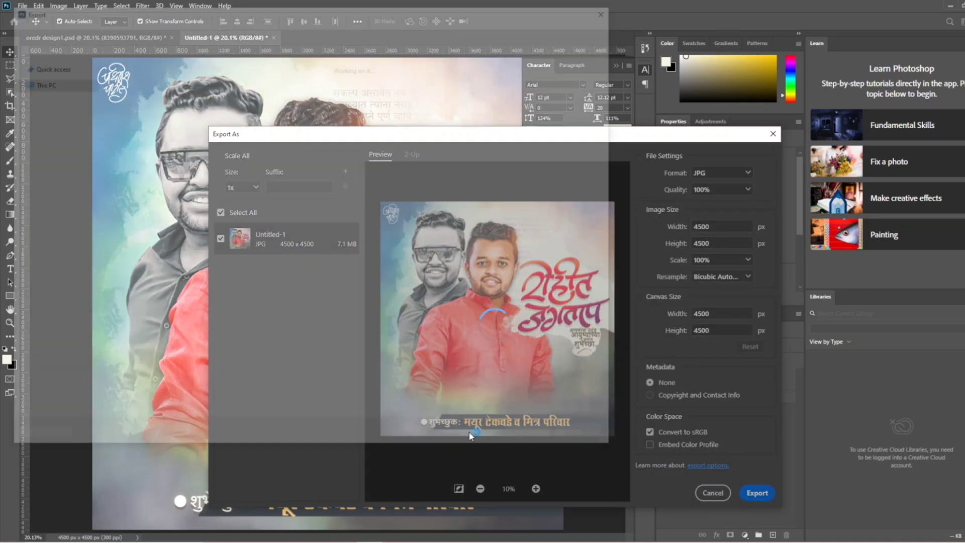
left_click(585, 438)
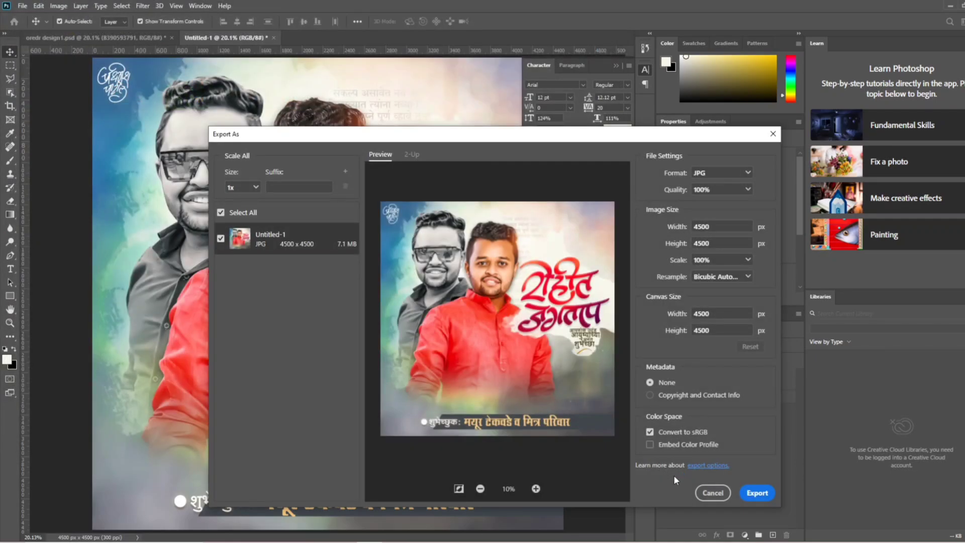
left_click(708, 492)
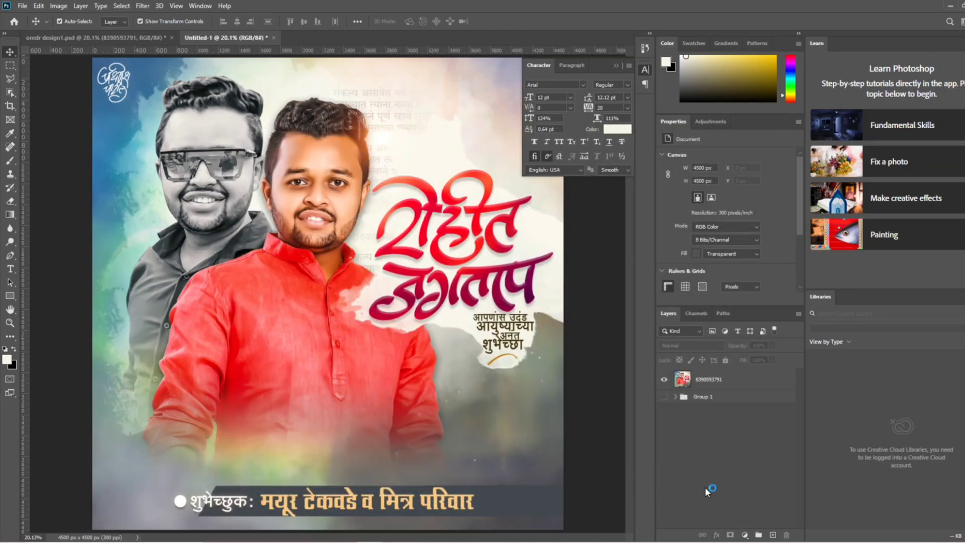